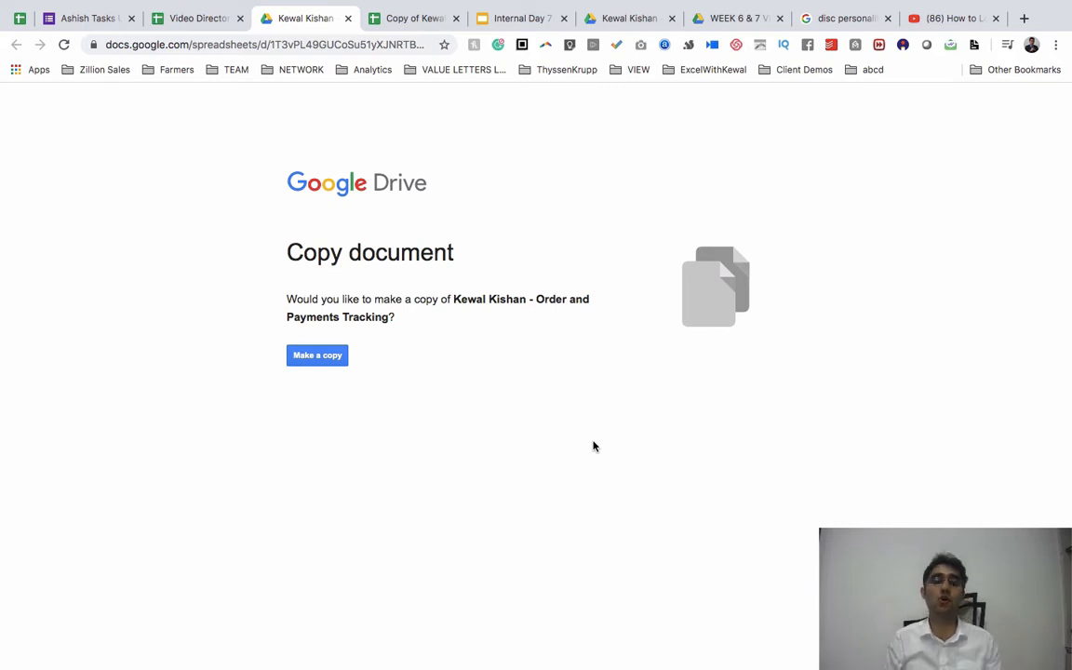
- Switch to the copied Order and Payments Tracking spreadsheet and hide its menu header to enlarge the Orders sheet view
{"action": "key", "text": "ctrl+Tab"}
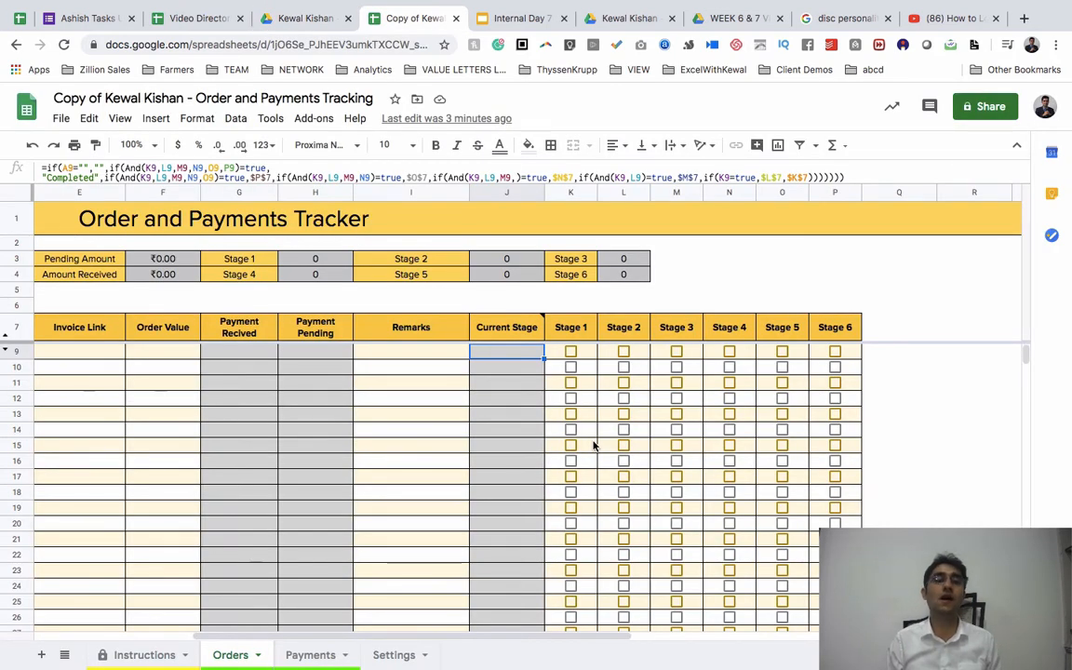
{"action": "scroll", "coordinate": [593, 446], "scroll_direction": "left", "scroll_amount": 3}
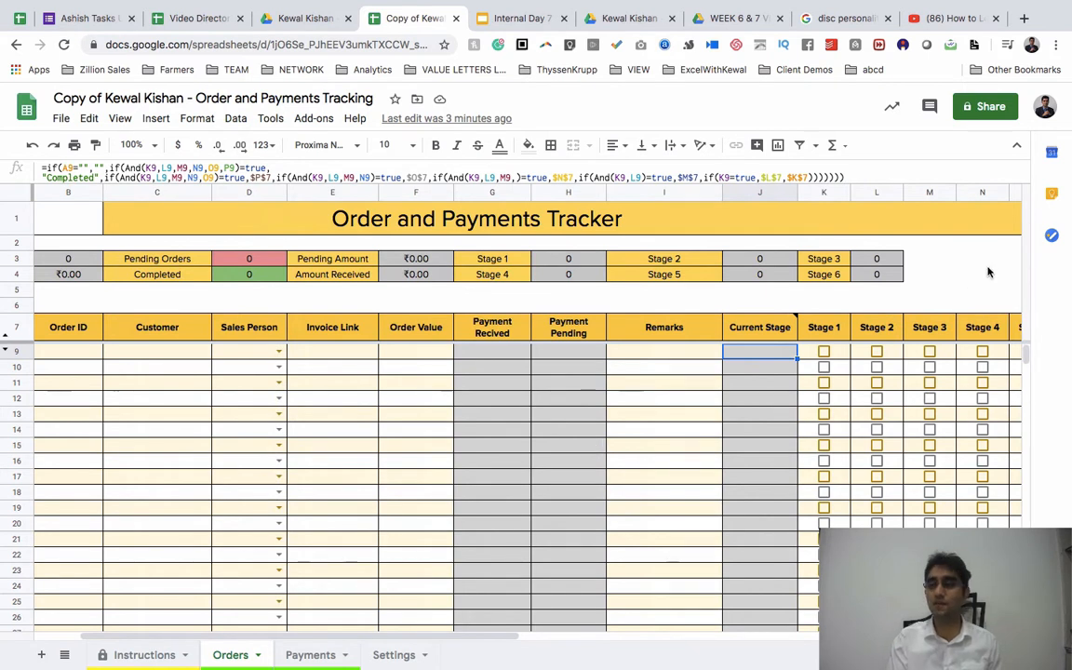
{"action": "left_click", "coordinate": [1016, 145]}
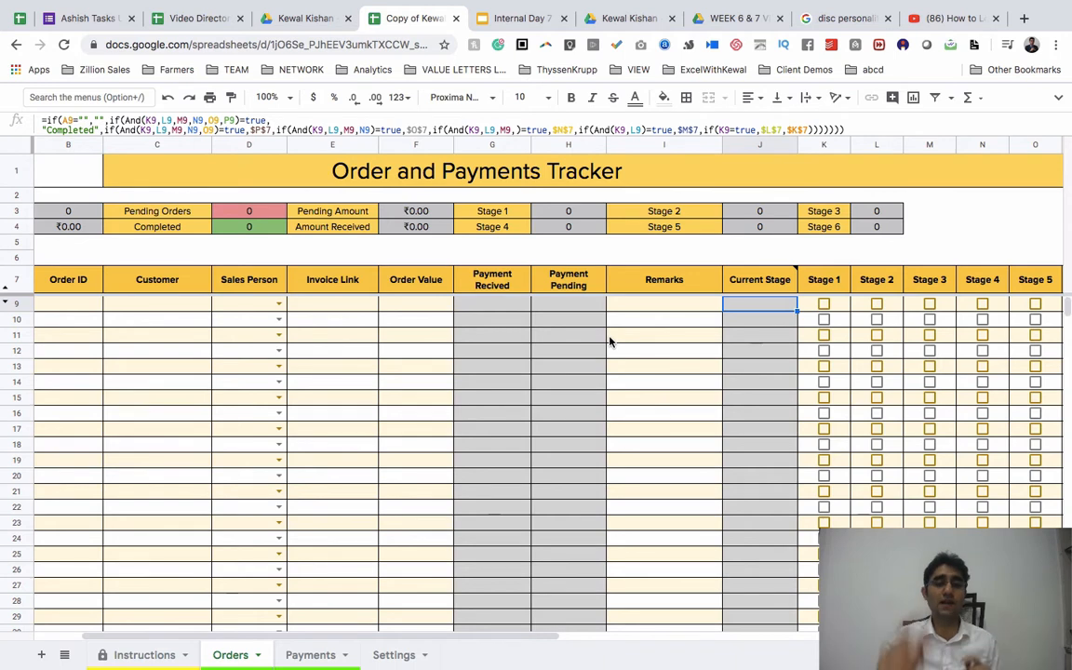
{"action": "left_click", "coordinate": [484, 210]}
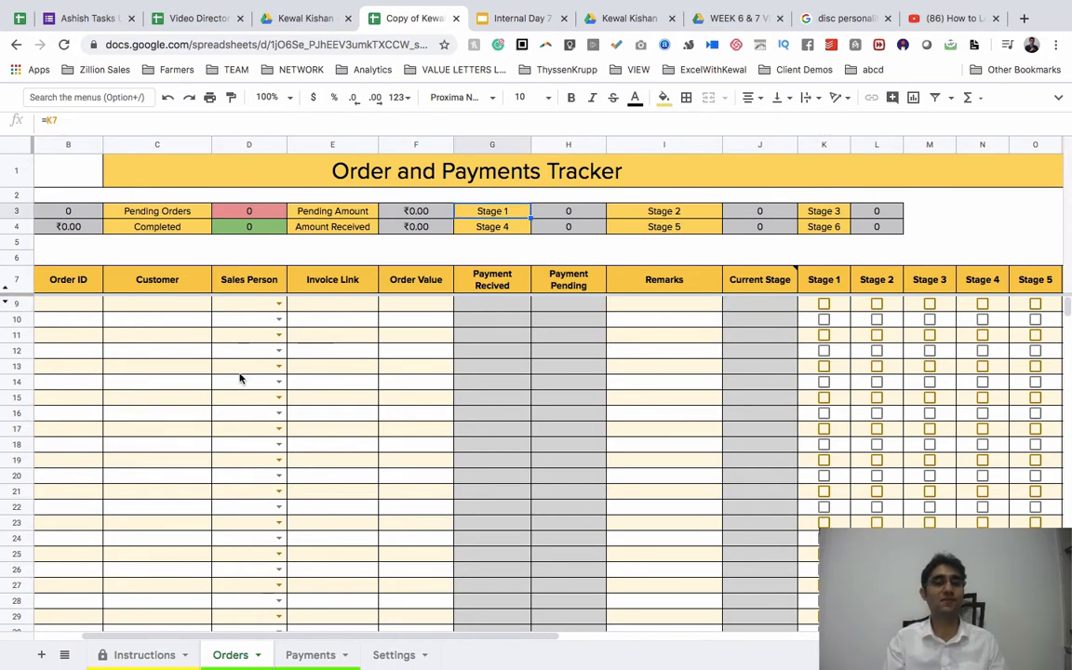
{"action": "left_click", "coordinate": [195, 352]}
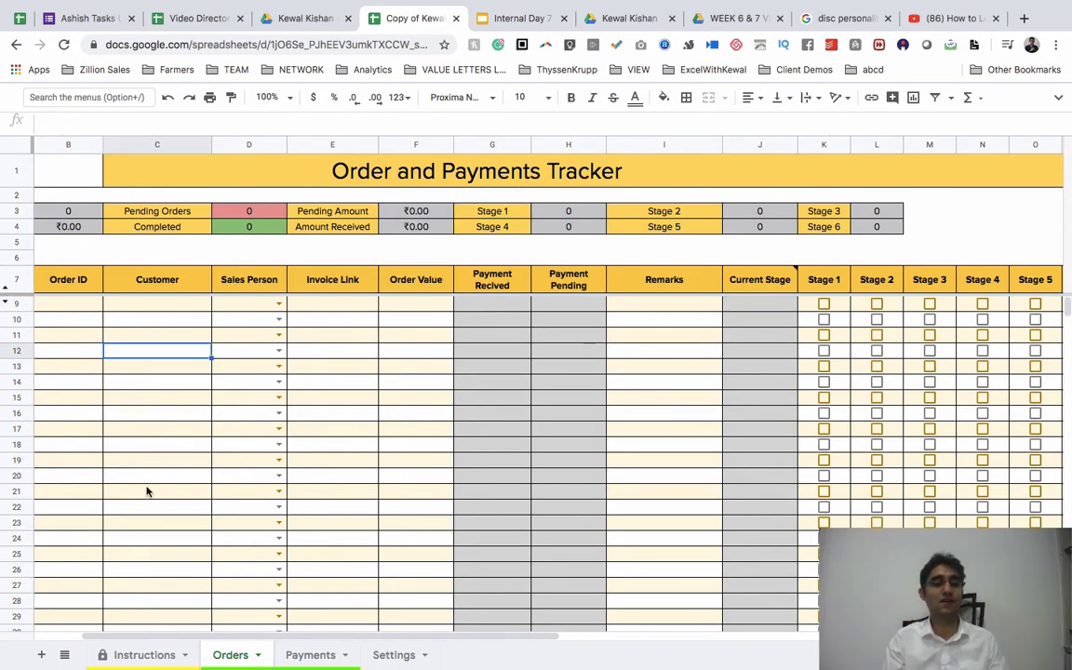
- Replace the three sample salesperson names in A2:A4 of the Settings sheet with the team members' names
{"action": "left_click", "coordinate": [135, 656]}
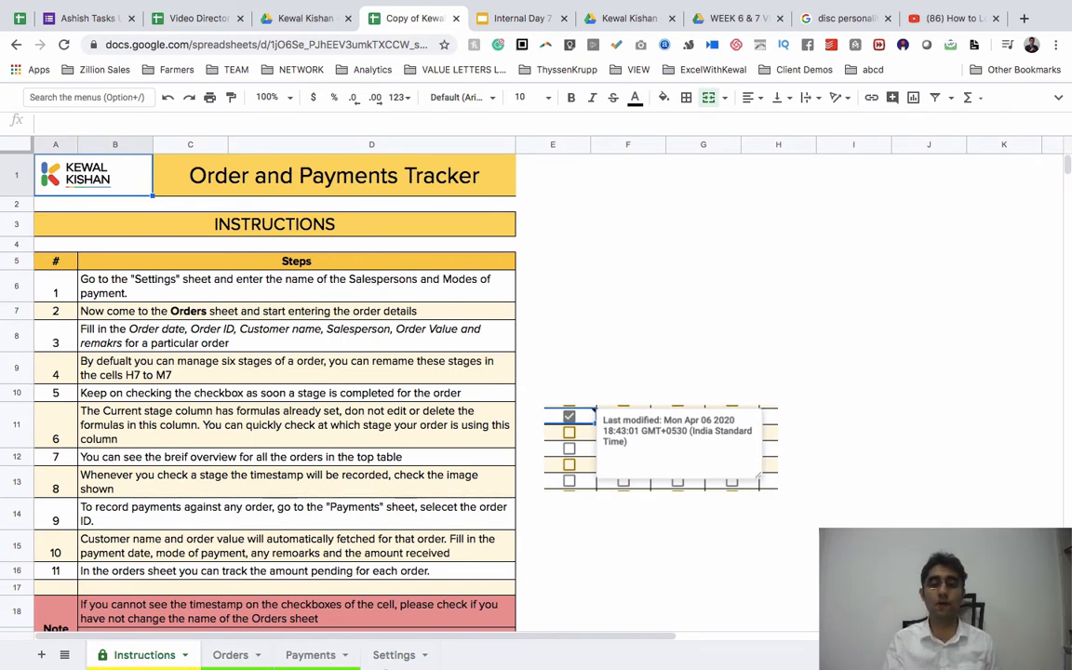
{"action": "left_click", "coordinate": [393, 656]}
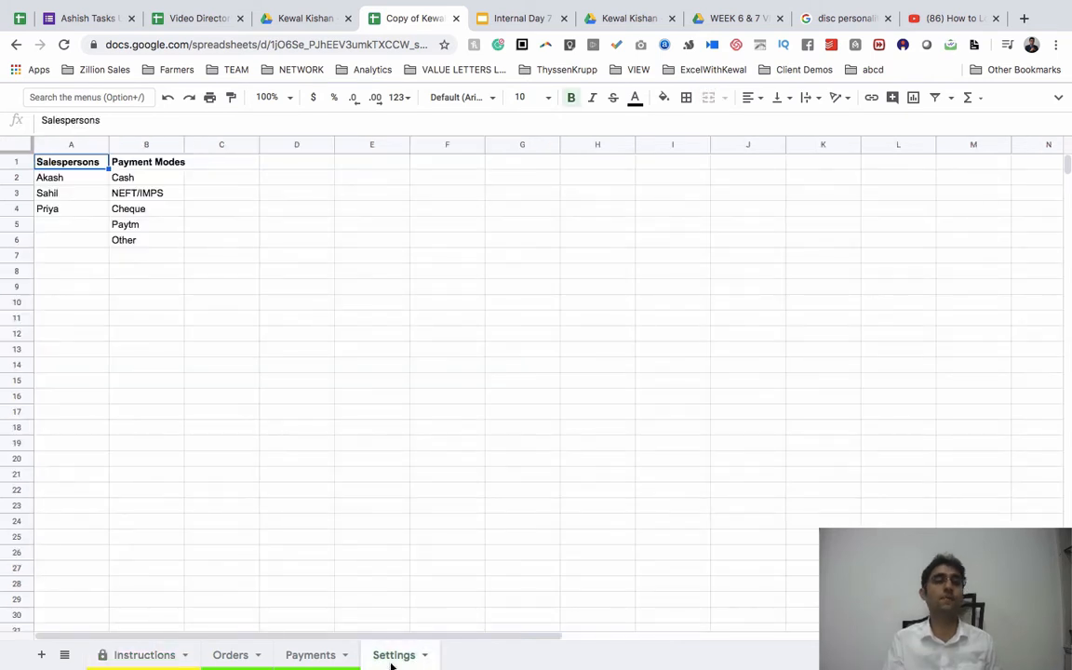
{"action": "key", "text": "Down"}
{"action": "type", "text": "Kewal"}
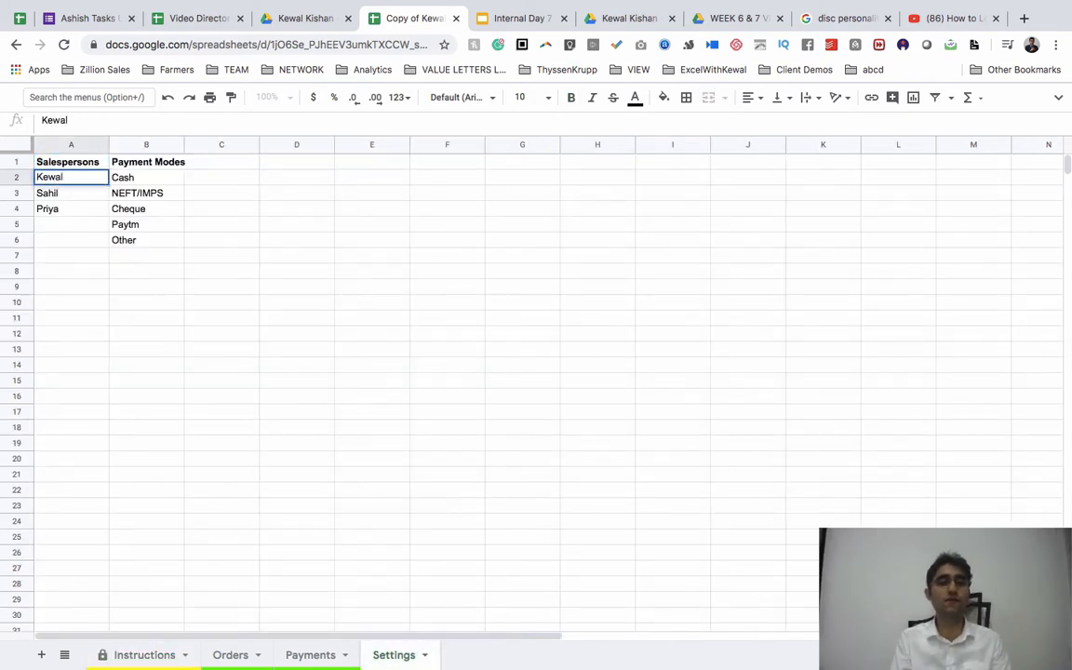
{"action": "key", "text": "Return"}
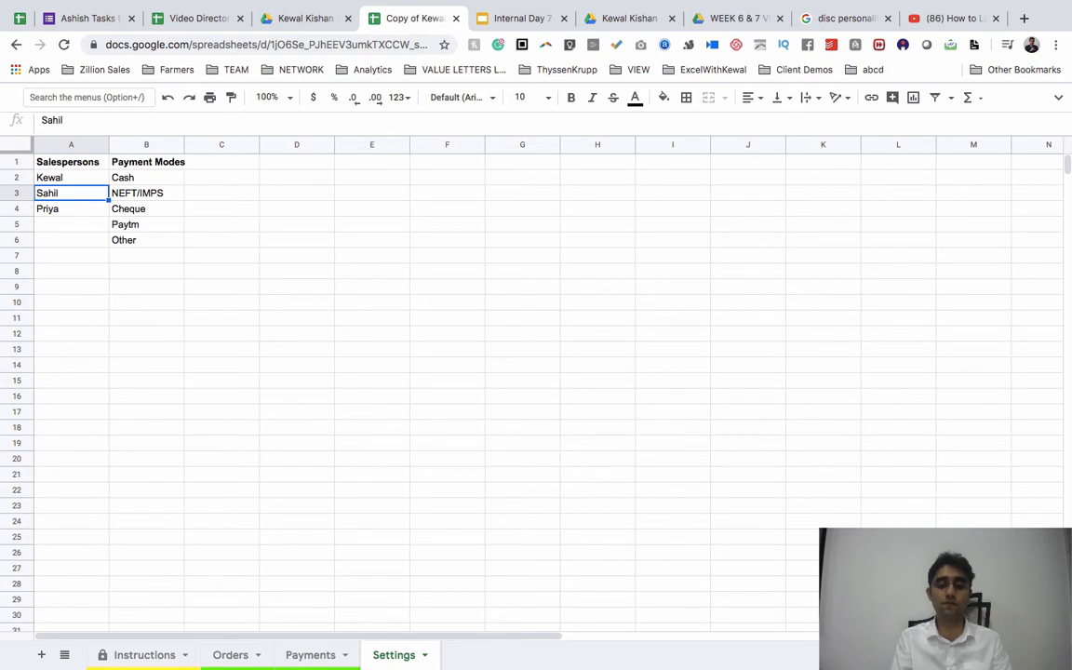
{"action": "type", "text": "Anubha"}
{"action": "key", "text": "Return"}
{"action": "type", "text": "Anit"}
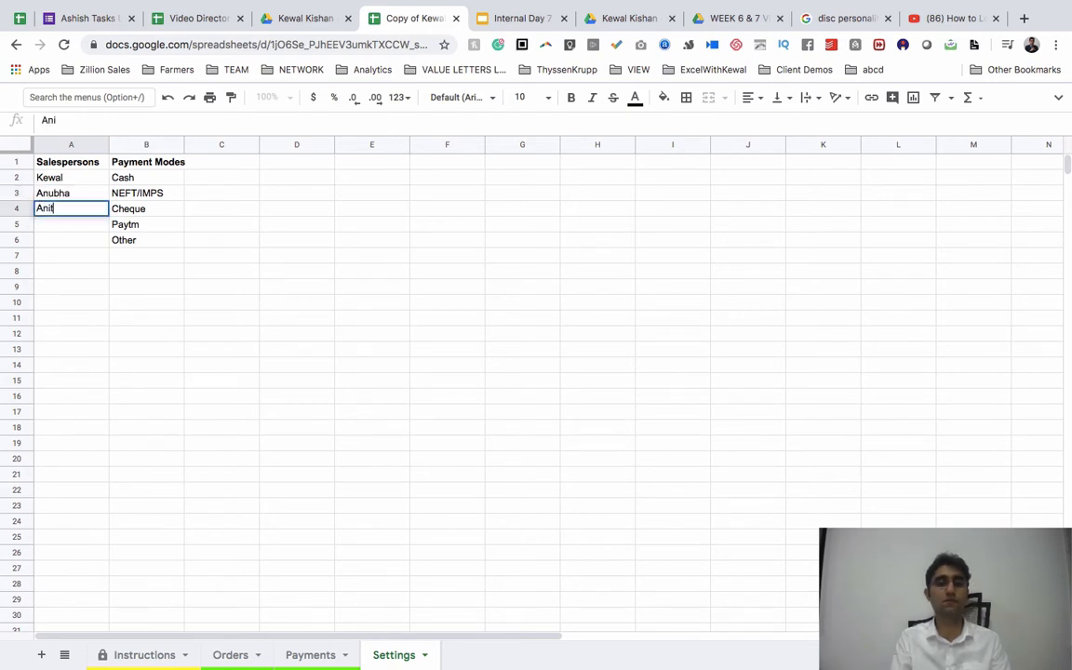
{"action": "type", "text": "a"}
- Add two more salesperson names in A5 and A6, extending the Salespersons list
{"action": "key", "text": "Tab"}
{"action": "key", "text": "Down"}
{"action": "key", "text": "Left"}
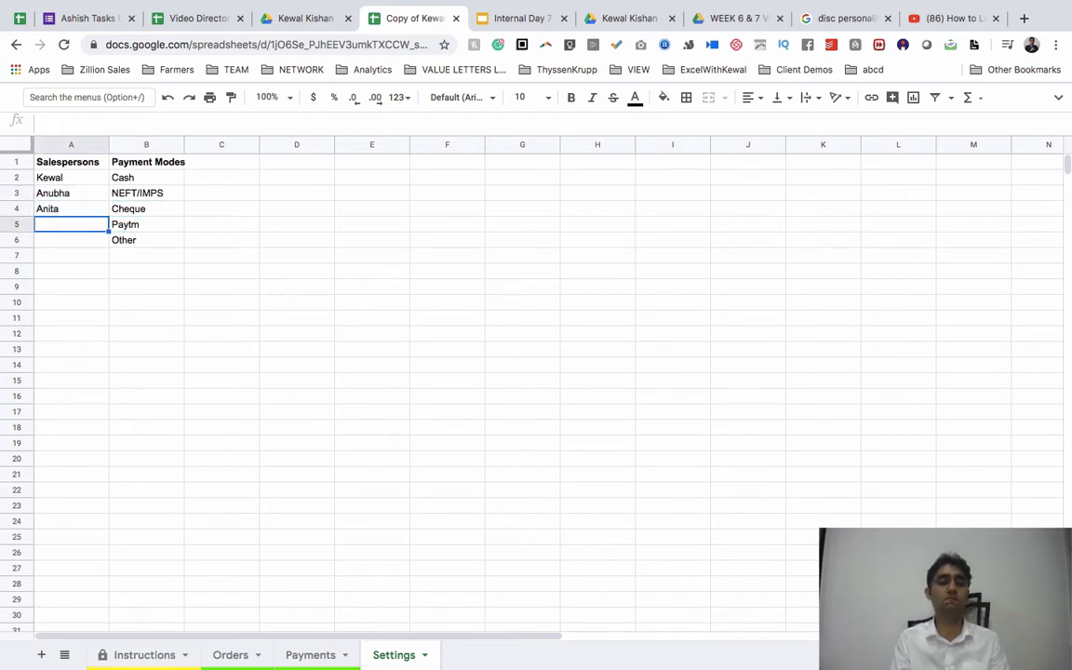
{"action": "type", "text": "Kajol"}
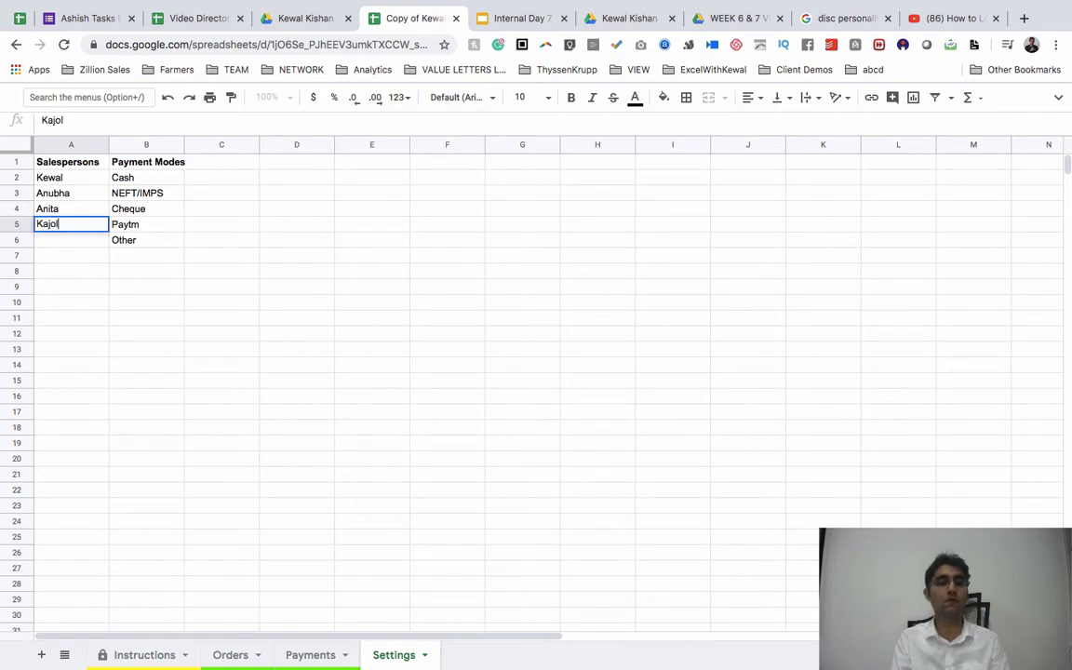
{"action": "key", "text": "Return"}
{"action": "type", "text": "Lipika"}
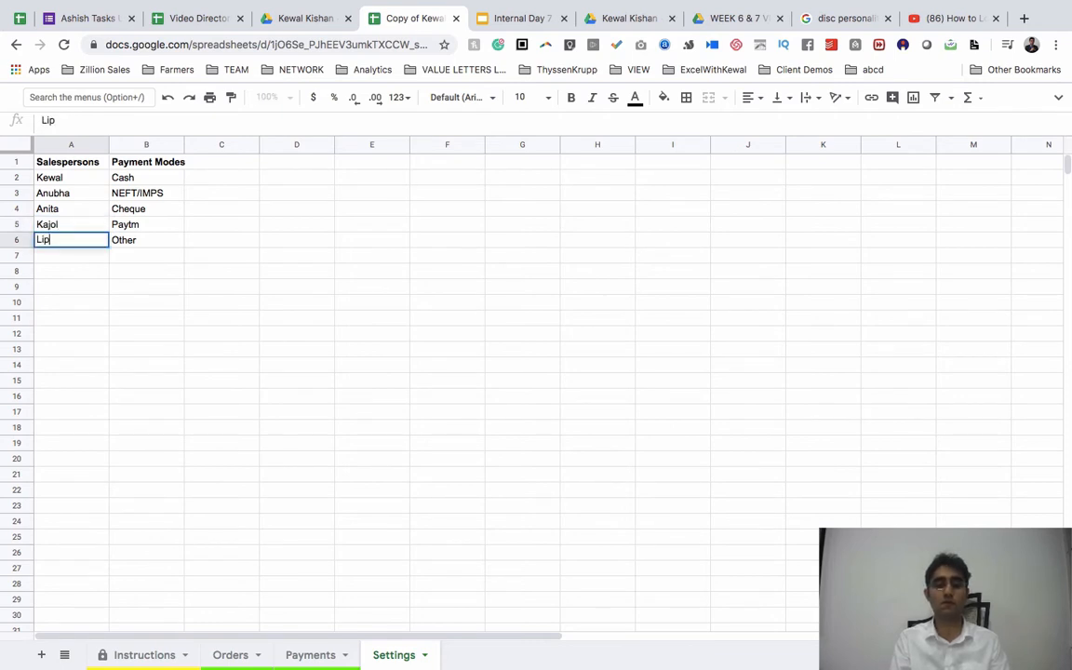
{"action": "key", "text": "Tab"}
- Change the payment mode in B6 to Google Pay and add Other beneath it in B7
{"action": "key", "text": "Up"}
{"action": "key", "text": "Up"}
{"action": "key", "text": "Up"}
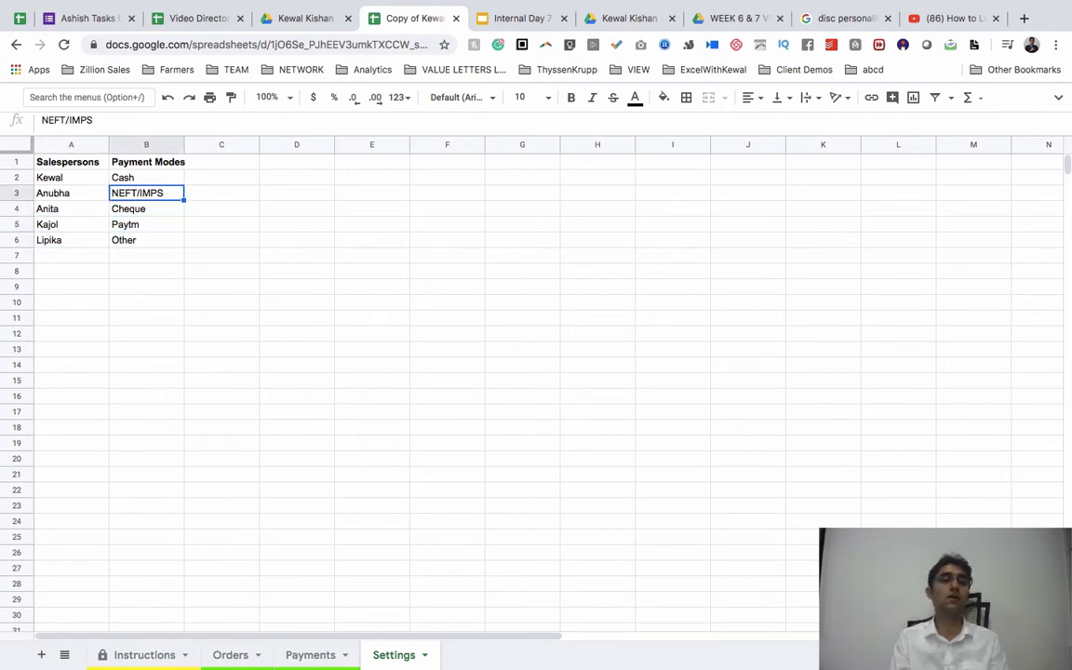
{"action": "key", "text": "Up"}
{"action": "key", "text": "Down"}
{"action": "key", "text": "Down"}
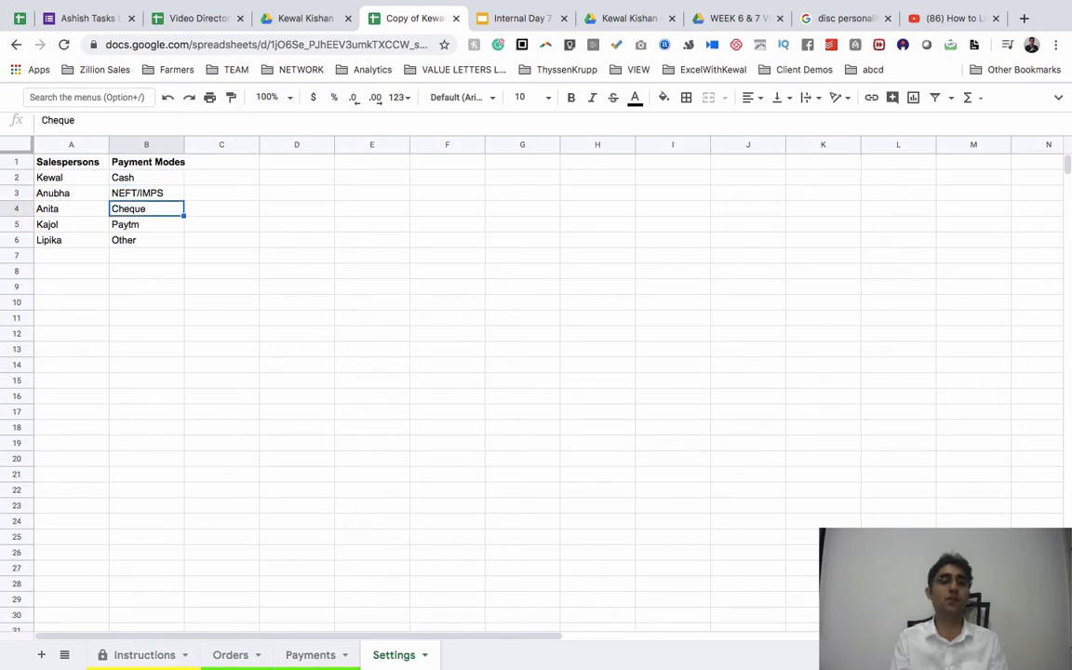
{"action": "key", "text": "Down"}
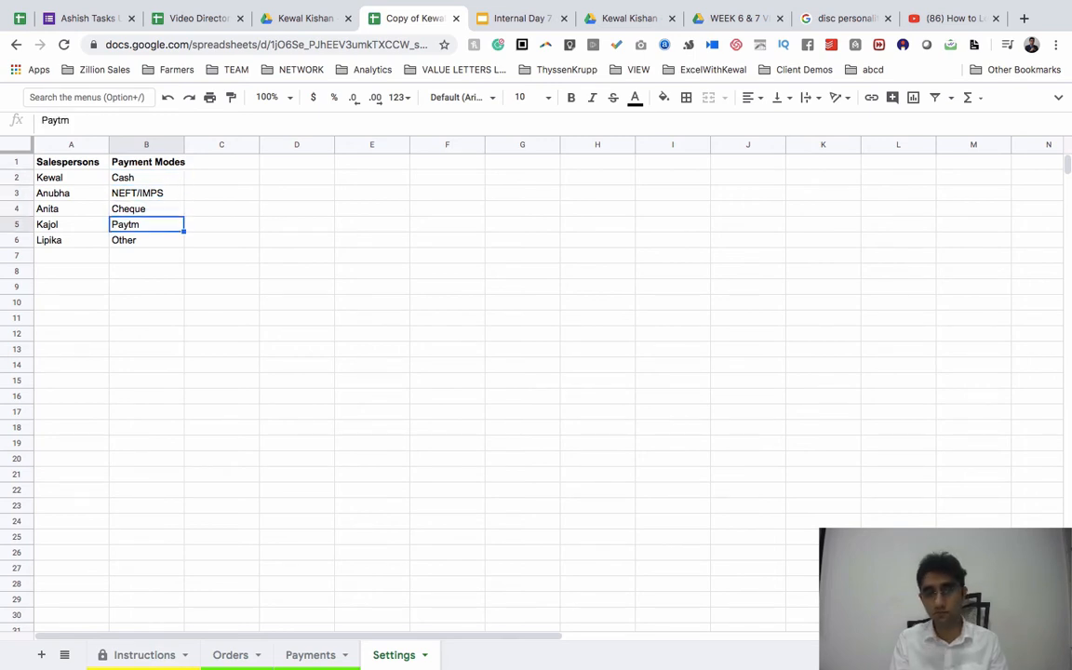
{"action": "key", "text": "Down"}
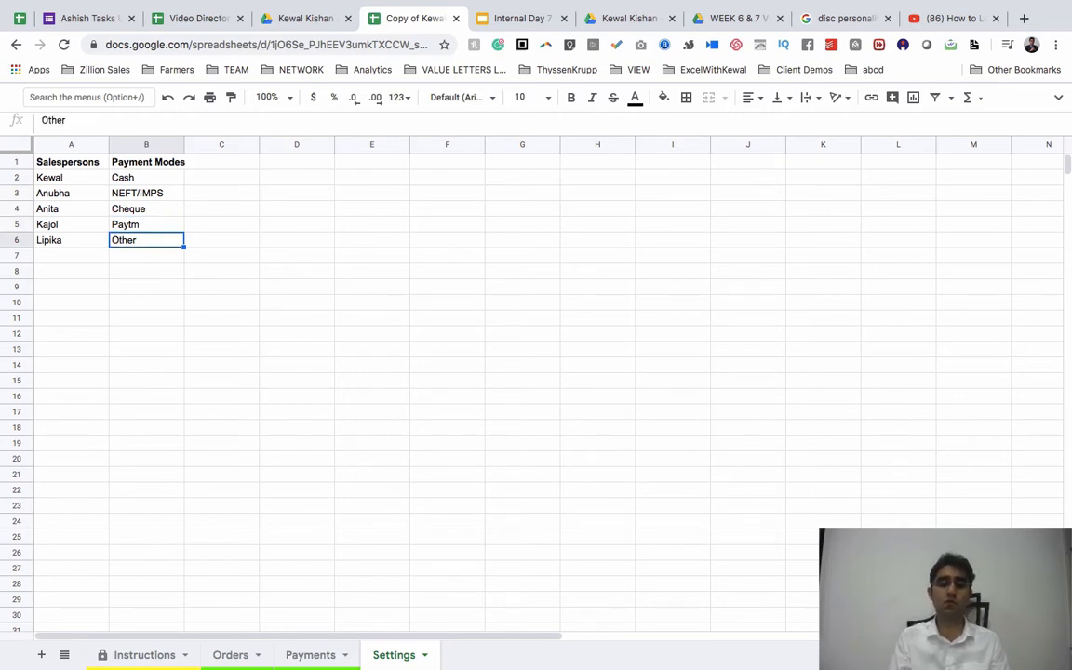
{"action": "type", "text": "Google Pay"}
{"action": "key", "text": "Return"}
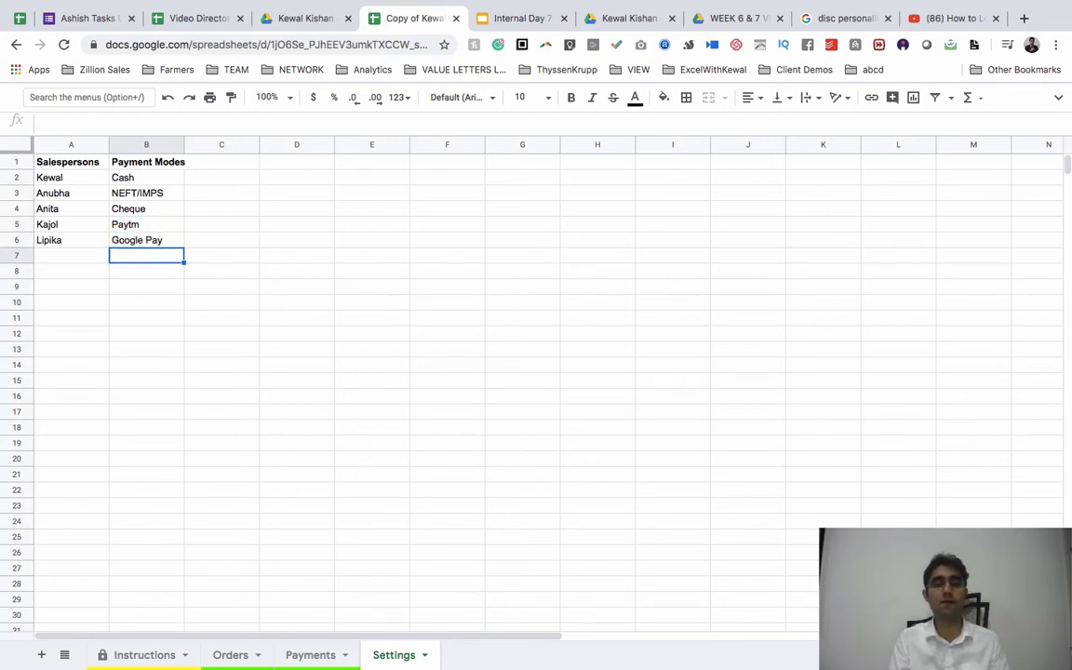
{"action": "type", "text": "Other"}
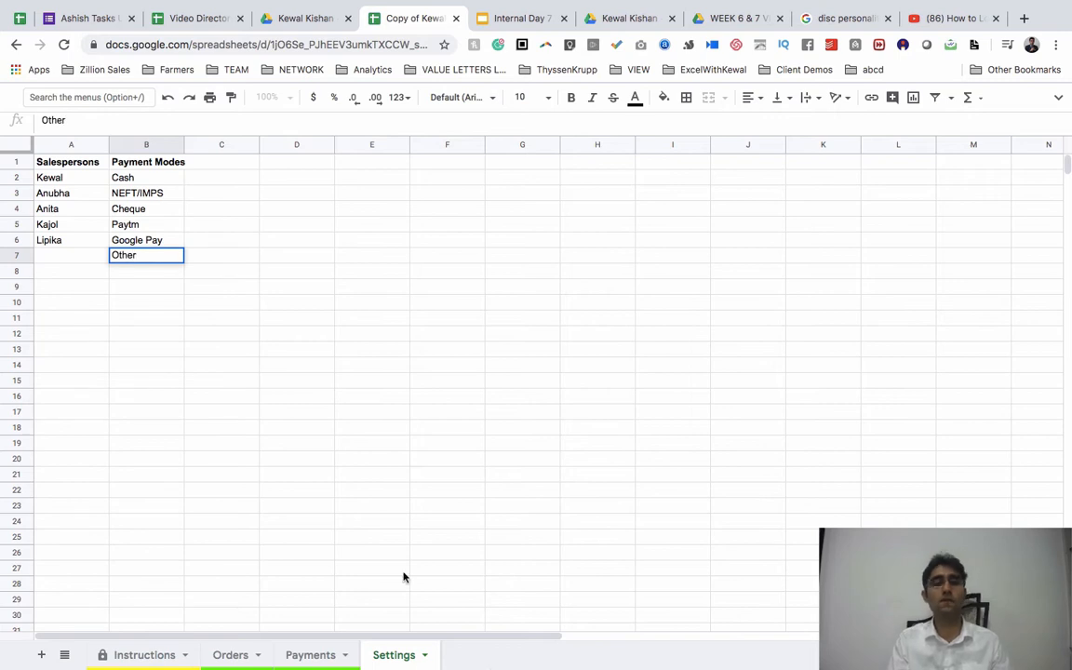
{"action": "left_click", "coordinate": [373, 506]}
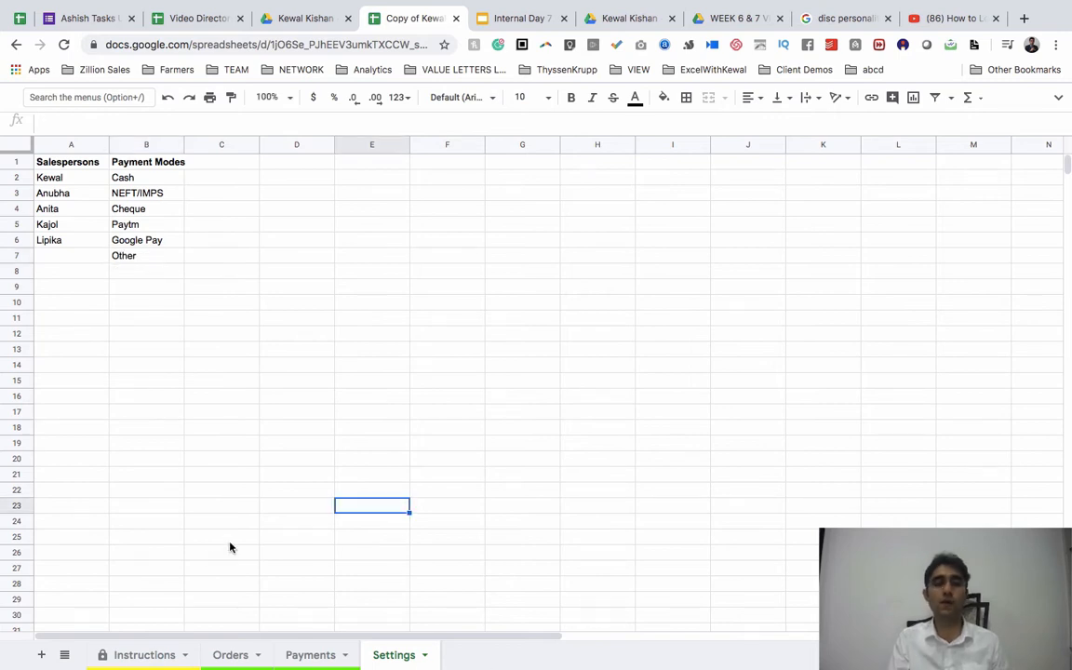
- Consult the order-entry step on the Instructions sheet, and set the Order Date in A9 of the Orders sheet to 9-Jun-2020
{"action": "left_click", "coordinate": [223, 655]}
{"action": "left_click", "coordinate": [144, 655]}
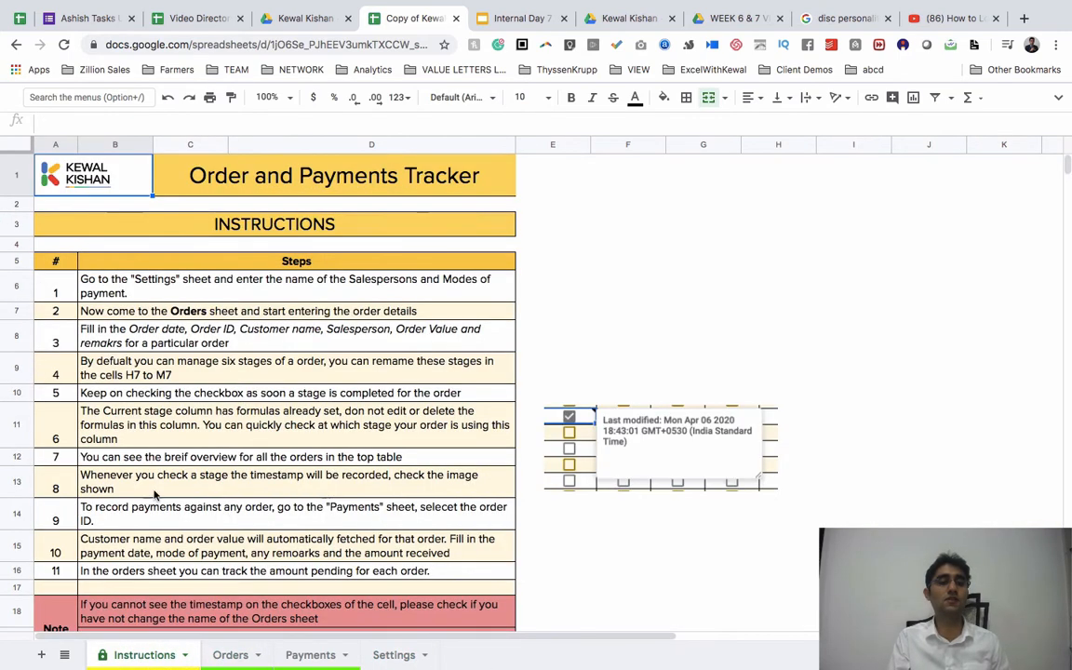
{"action": "left_click", "coordinate": [160, 313]}
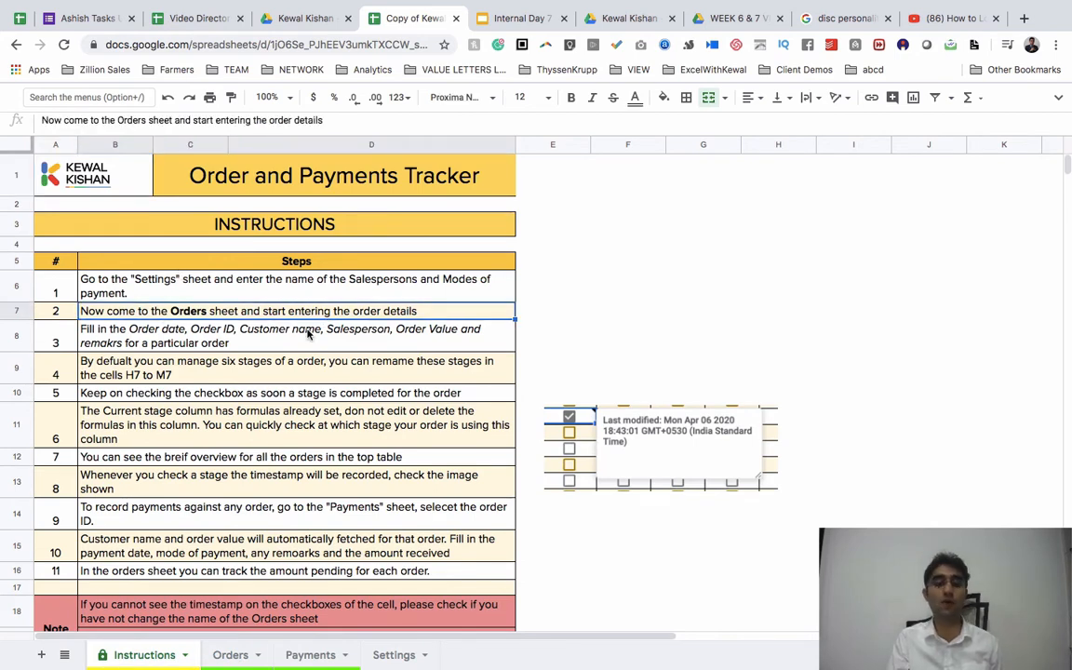
{"action": "left_click", "coordinate": [231, 655]}
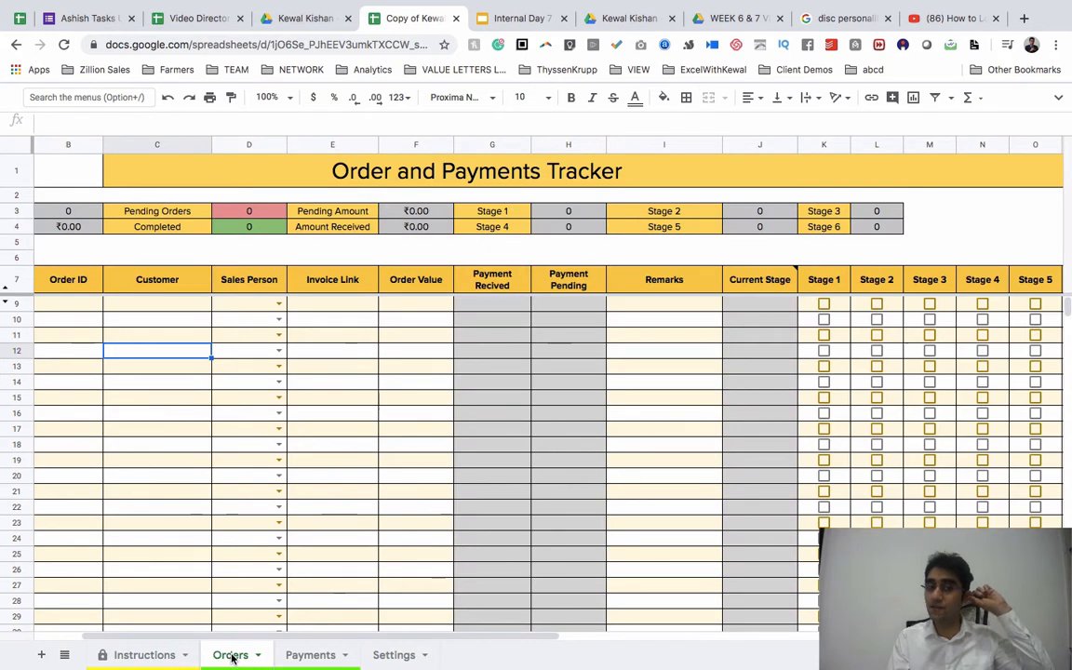
{"action": "scroll", "coordinate": [102, 398], "scroll_direction": "left", "scroll_amount": 3}
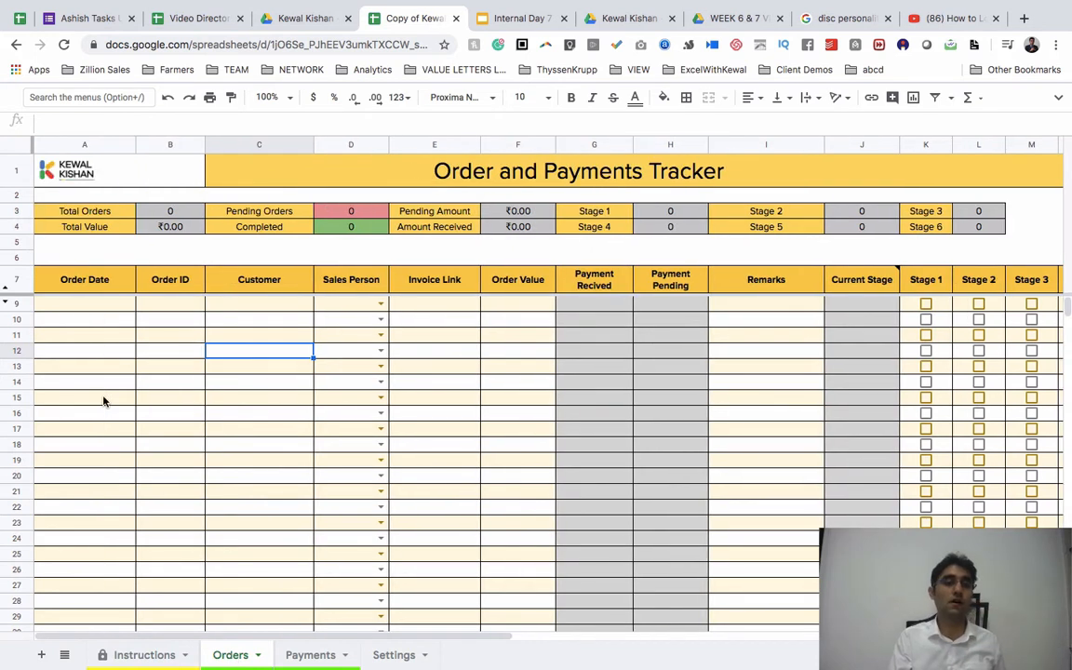
{"action": "left_click", "coordinate": [84, 307]}
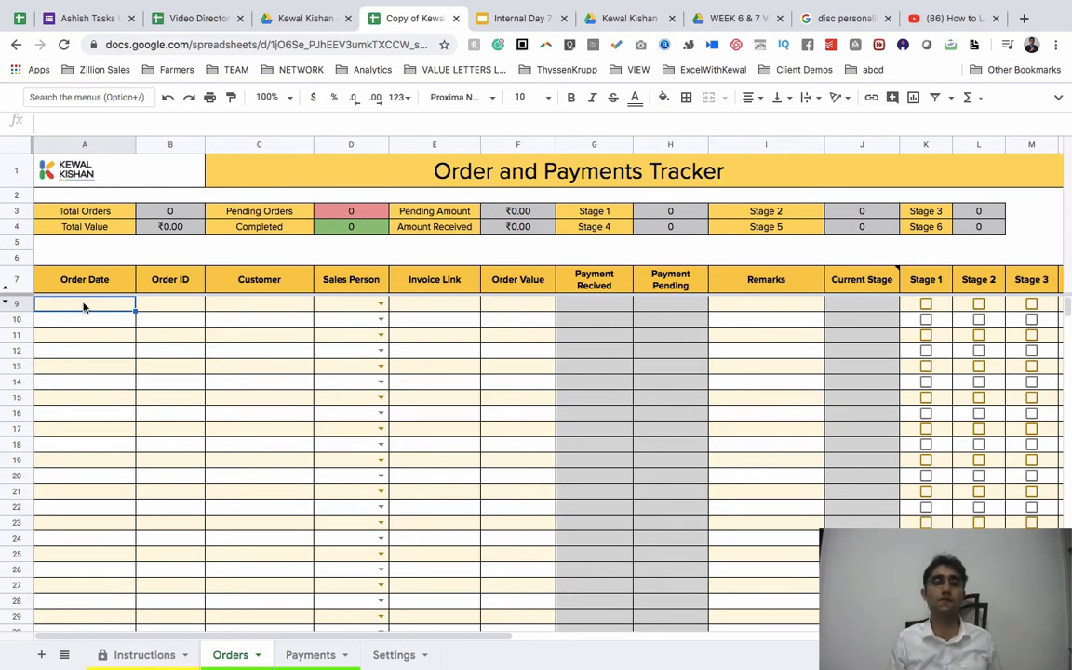
{"action": "double_click", "coordinate": [84, 307]}
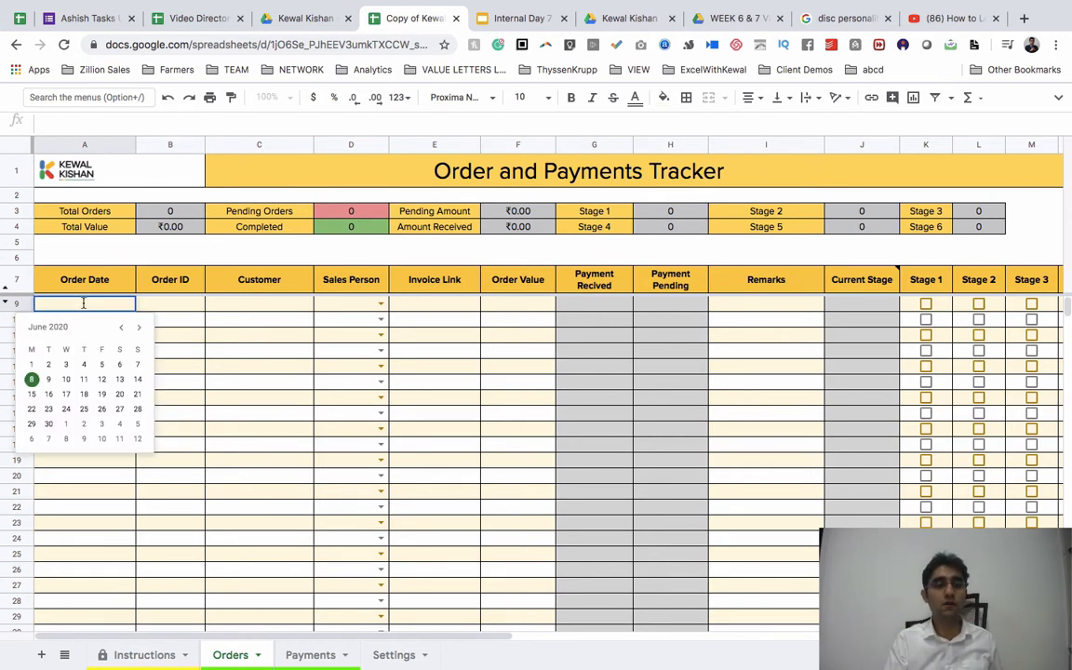
{"action": "left_click", "coordinate": [49, 381]}
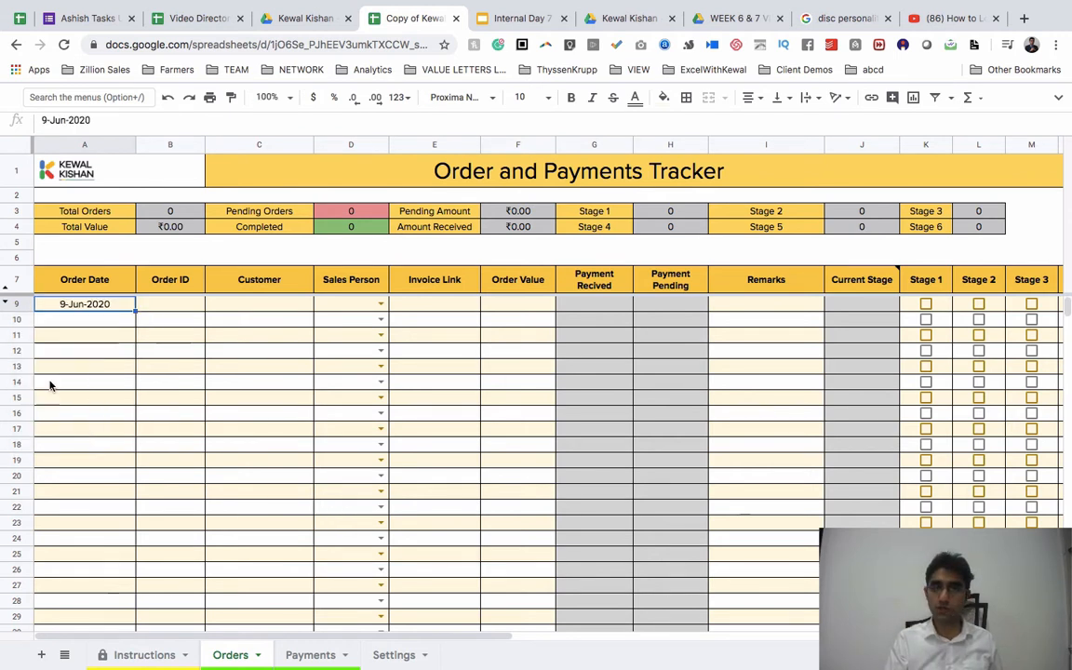
- Enter the order ID in B9 and the customer ABC Company in C9
{"action": "left_click", "coordinate": [166, 308]}
{"action": "type", "text": "SD"}
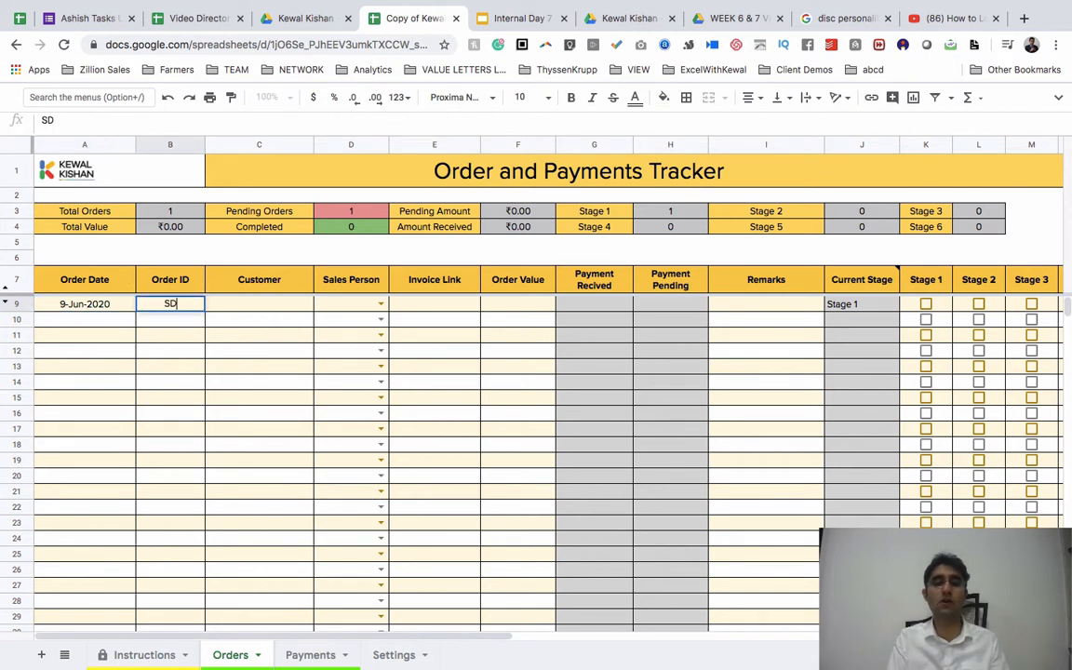
{"action": "type", "text": "001"}
{"action": "key", "text": "Tab"}
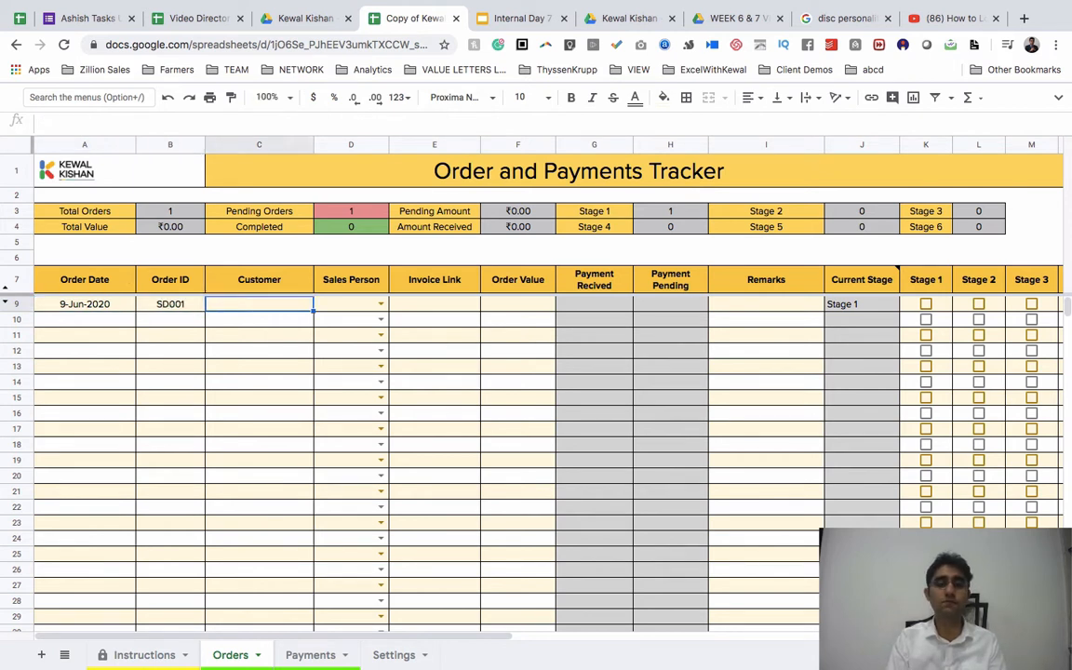
{"action": "type", "text": "ABC Company"}
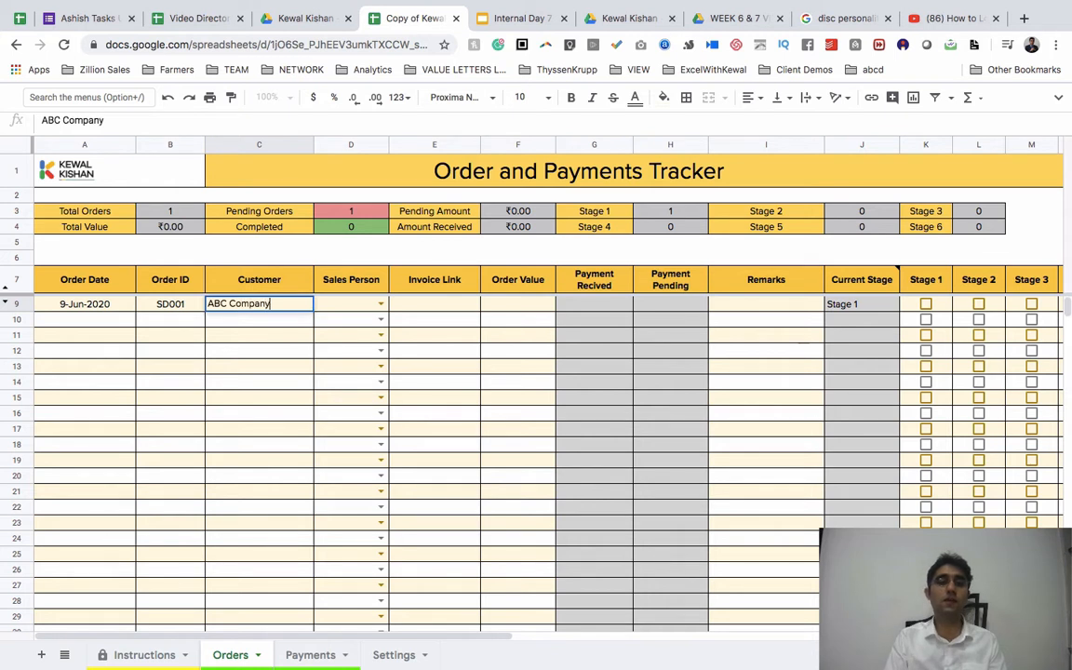
{"action": "key", "text": "Tab"}
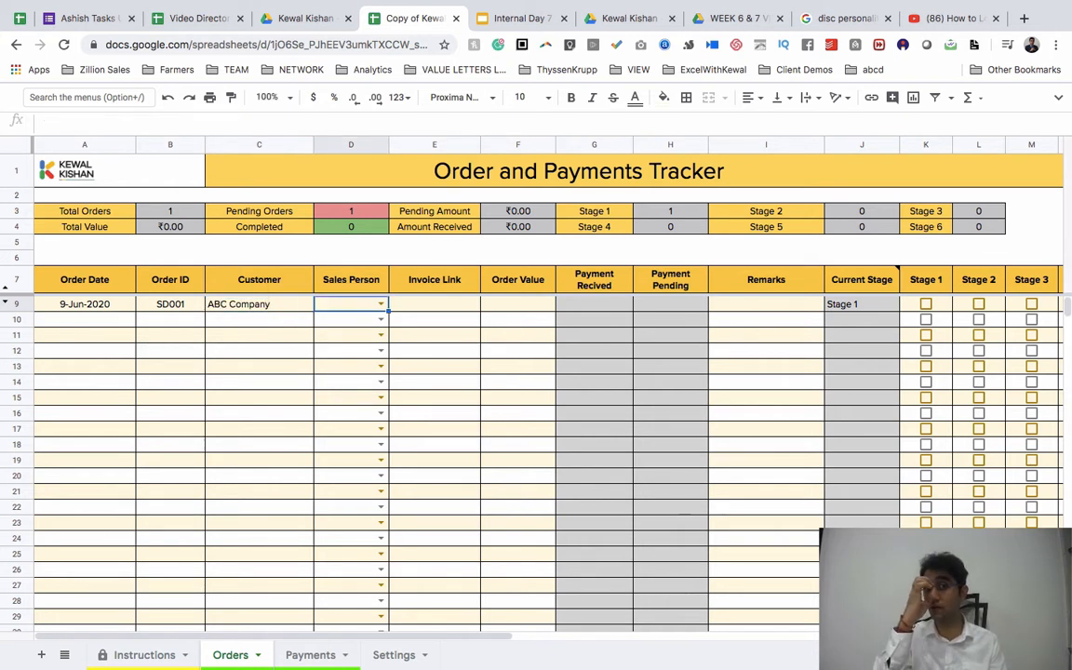
- Assign the fourth listed salesperson to the ABC Company order in D9, and enter an order value of 10000 in F9
{"action": "left_click", "coordinate": [380, 303]}
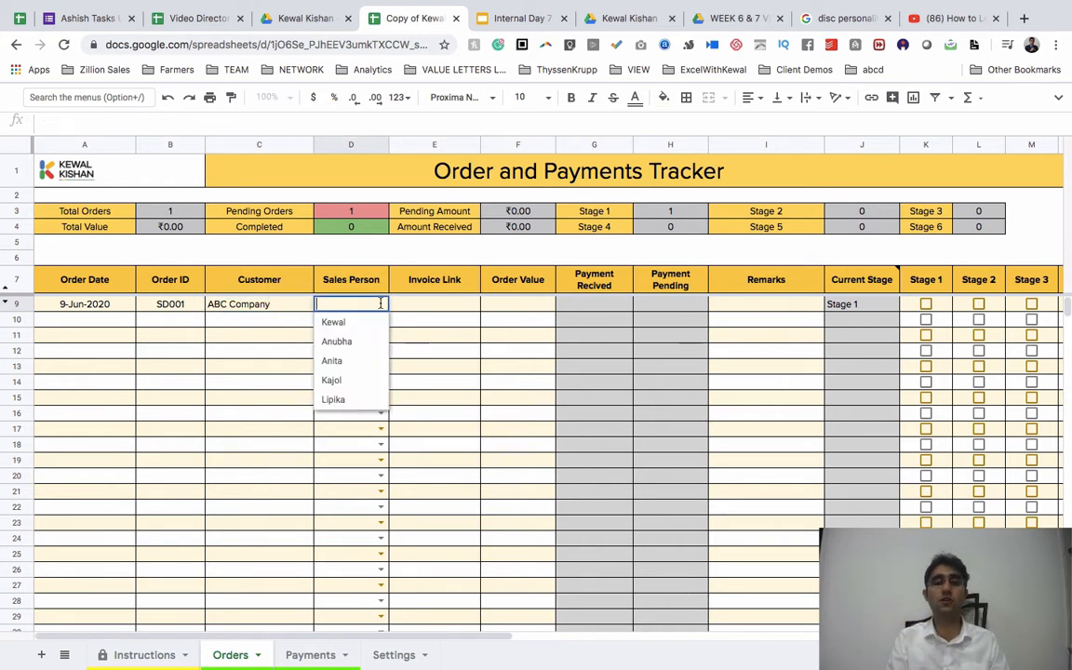
{"action": "left_click", "coordinate": [353, 380]}
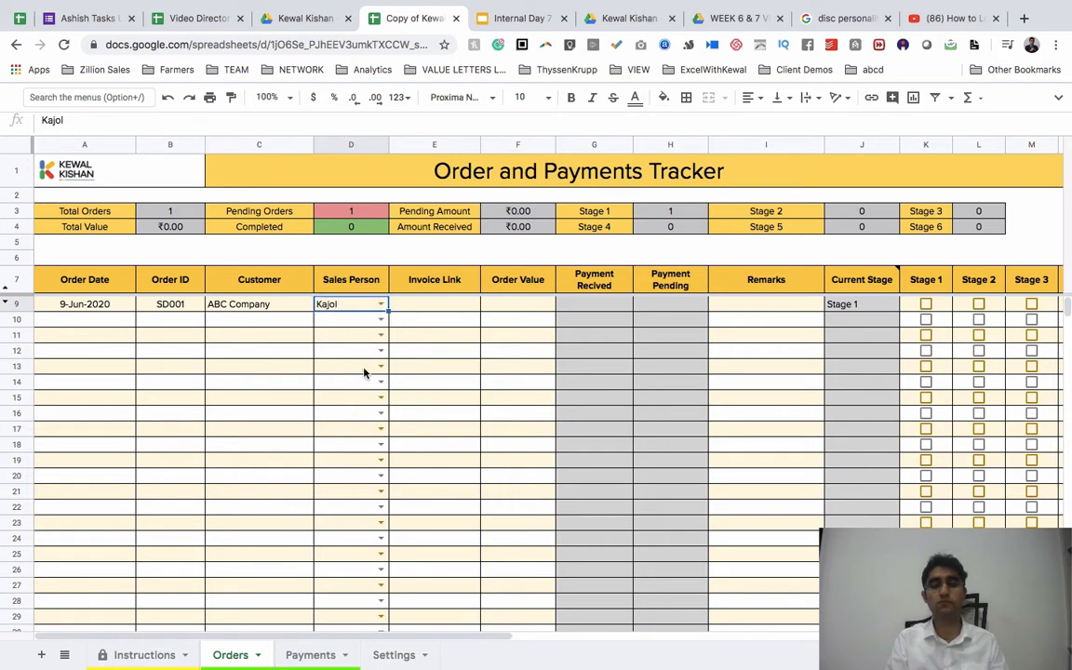
{"action": "left_click", "coordinate": [441, 306]}
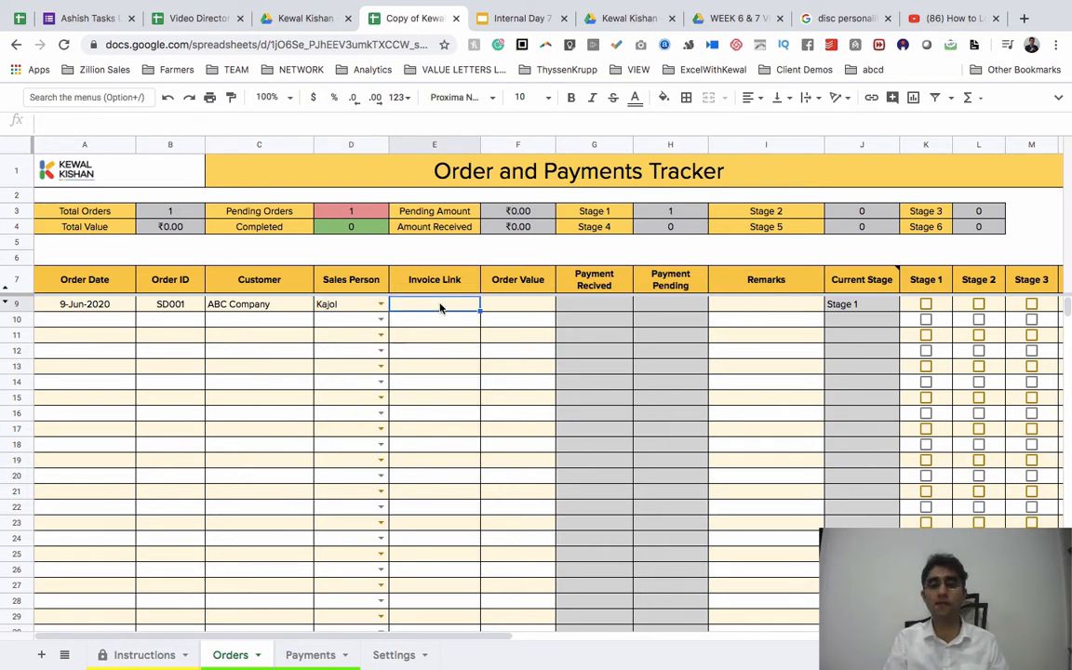
{"action": "key", "text": "Tab"}
{"action": "type", "text": "10000"}
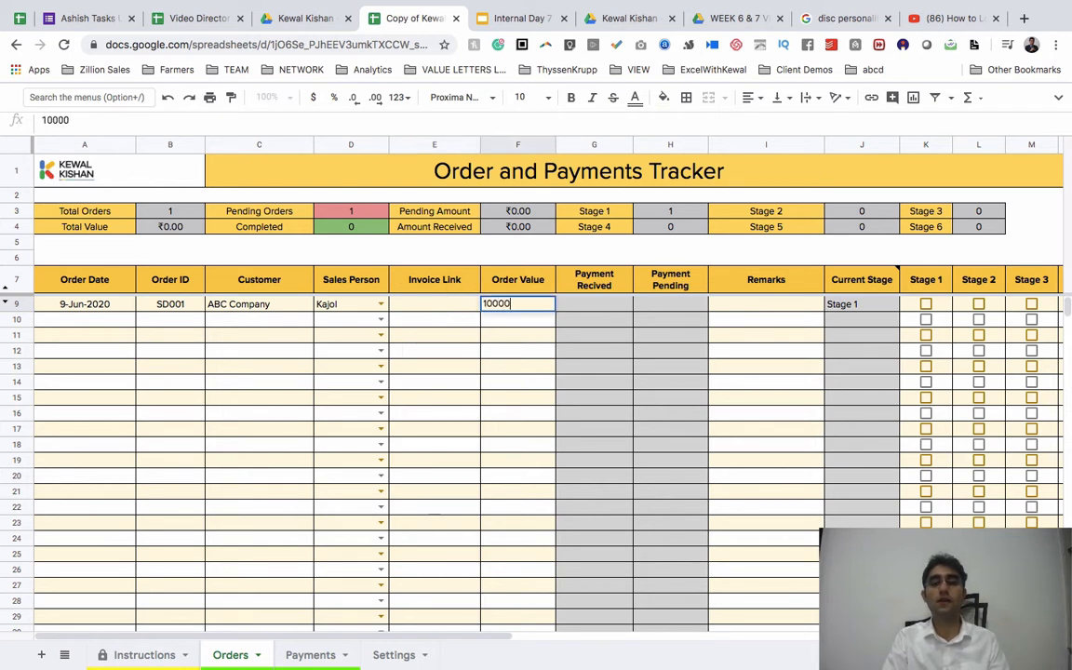
{"action": "key", "text": "Tab"}
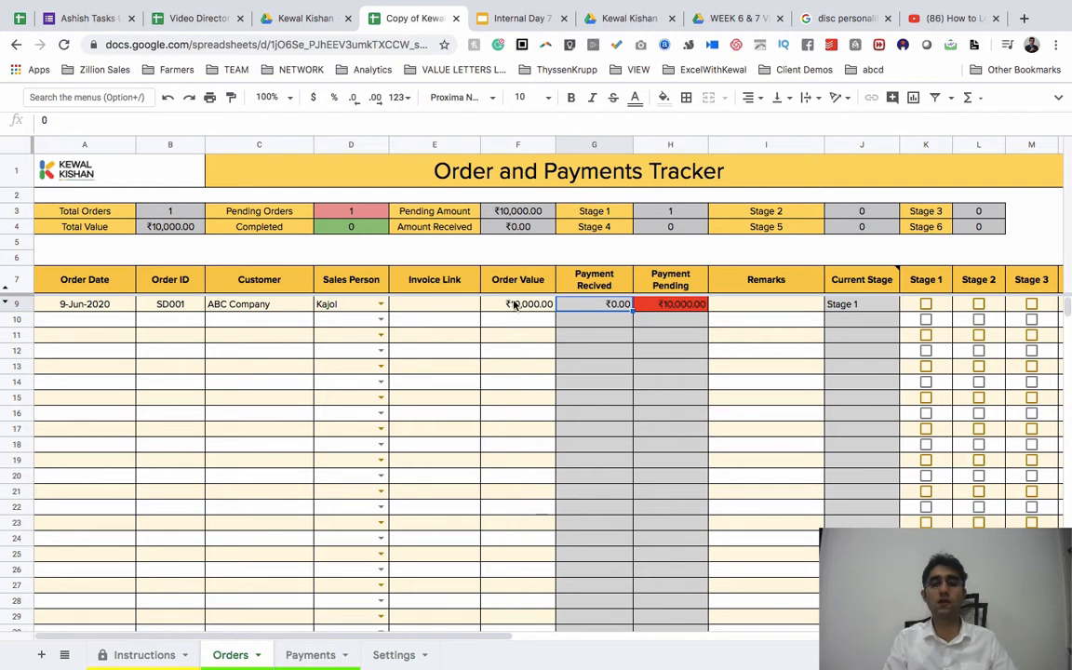
- Compare the order value with the received and pending payments in row 9, and look over the Payments sheet's columns
{"action": "left_click", "coordinate": [515, 306]}
{"action": "left_click", "coordinate": [588, 309]}
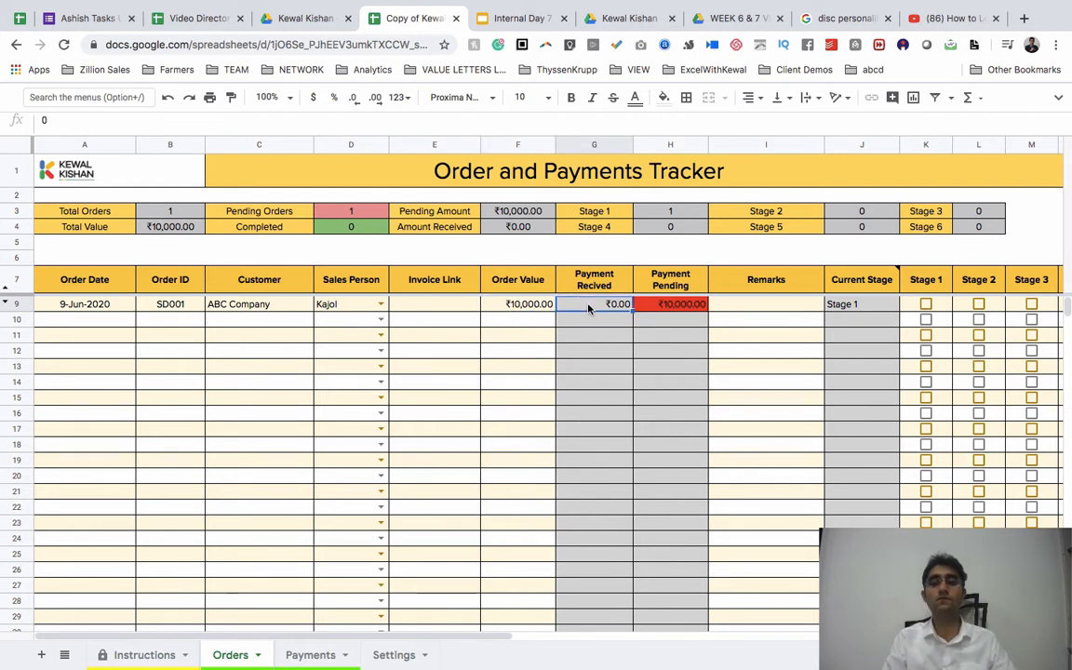
{"action": "left_click", "coordinate": [514, 304]}
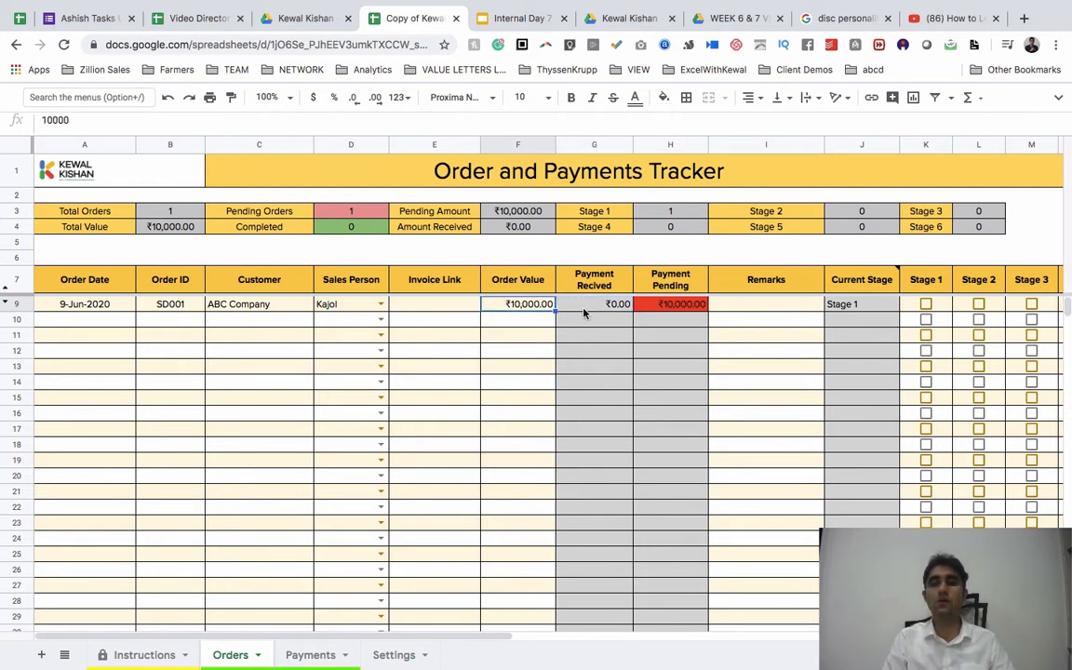
{"action": "left_click", "coordinate": [598, 307]}
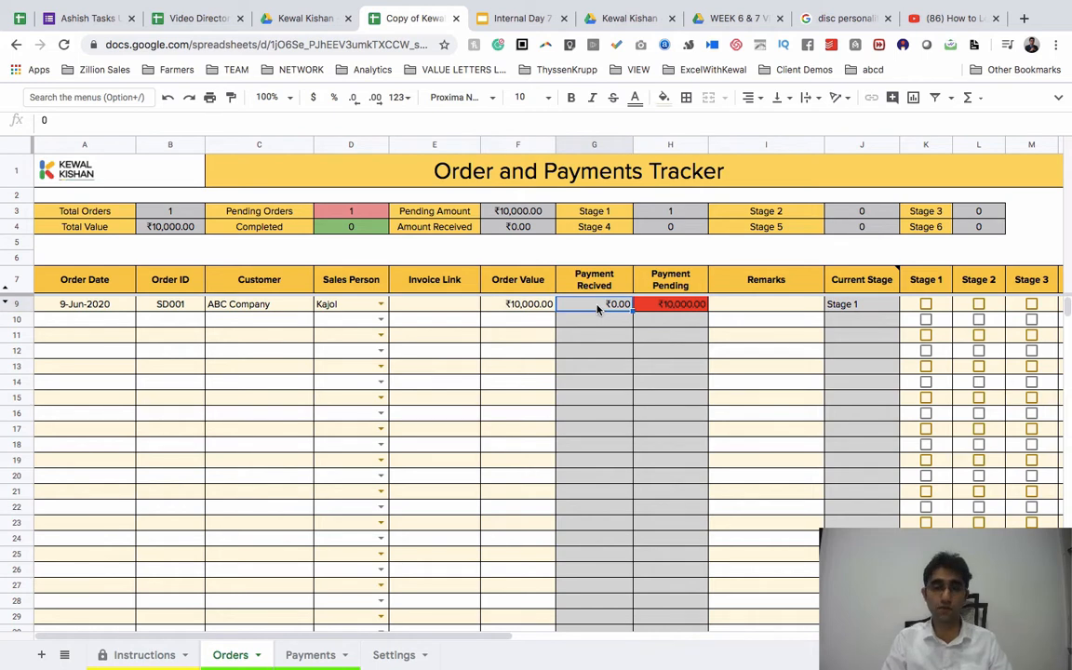
{"action": "left_click", "coordinate": [303, 655]}
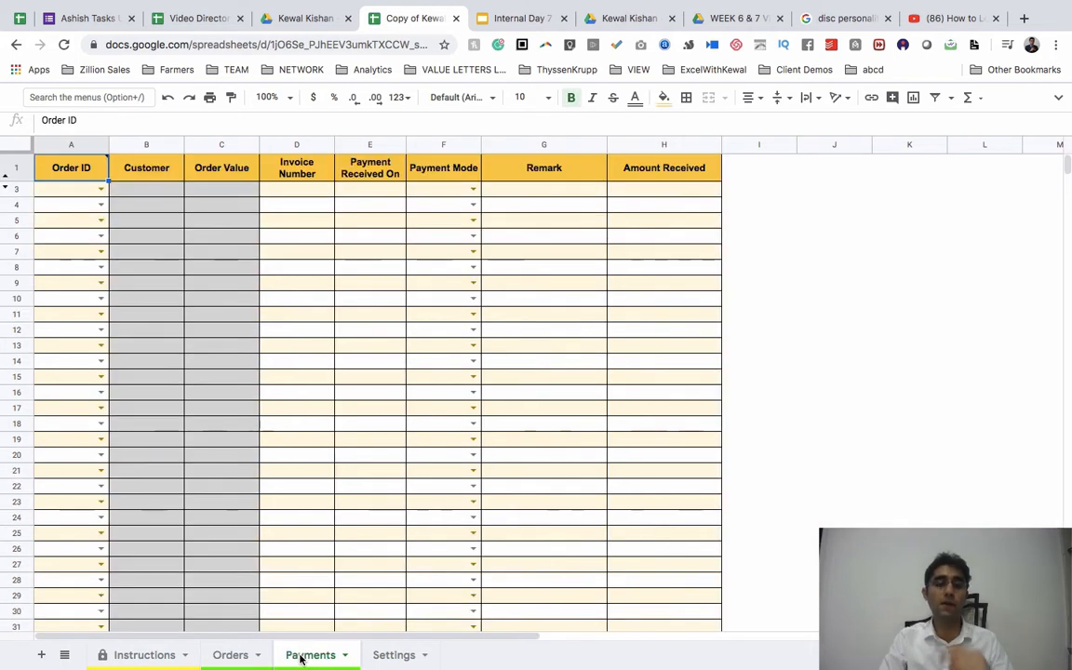
{"action": "left_click", "coordinate": [232, 657]}
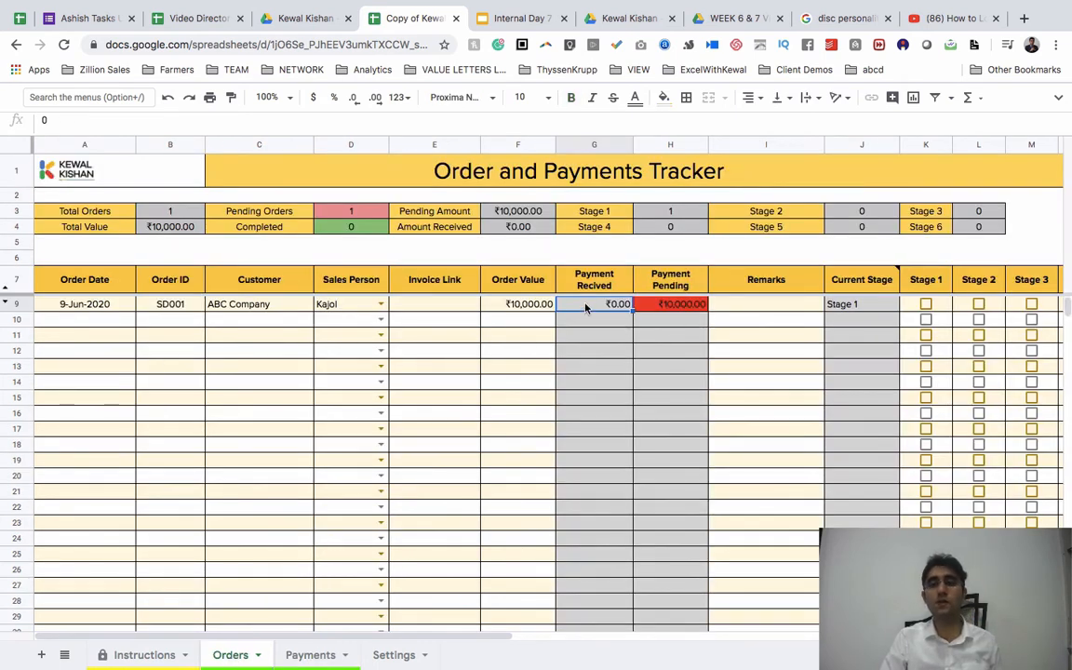
{"action": "left_click", "coordinate": [664, 305]}
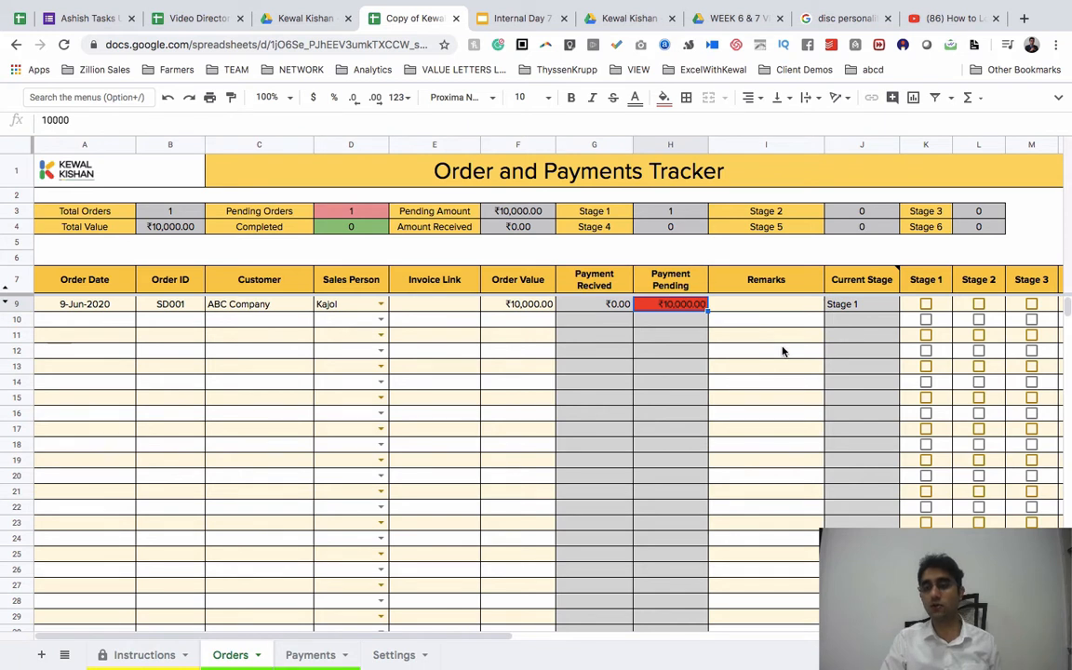
- Enter the remark Ordered Invertor for the order in I9
{"action": "left_click", "coordinate": [760, 306]}
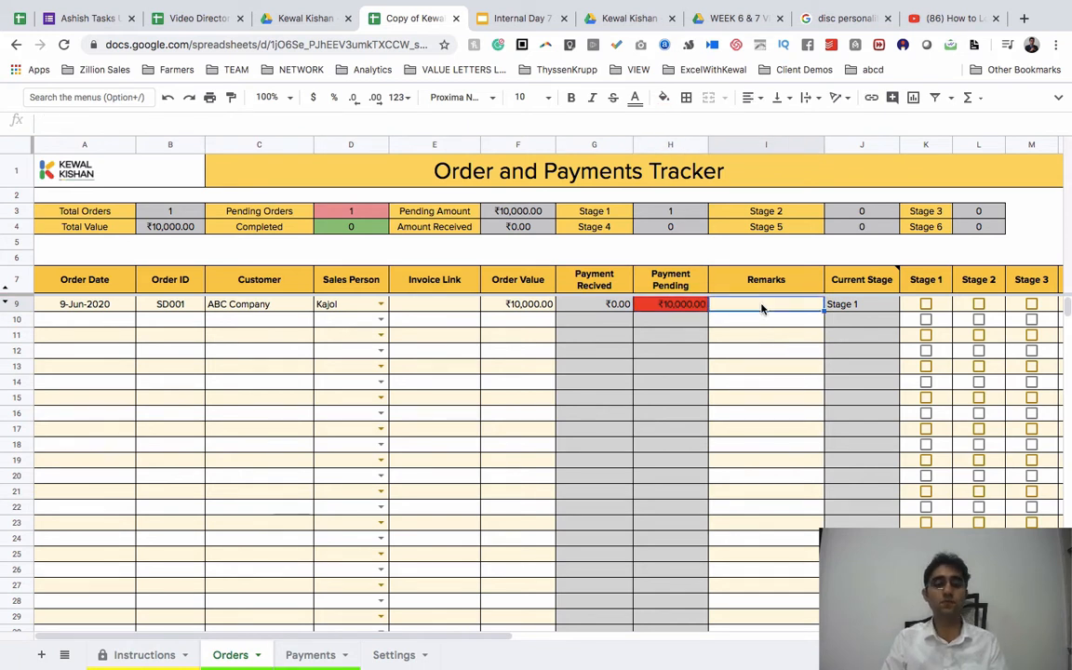
{"action": "type", "text": "Order"}
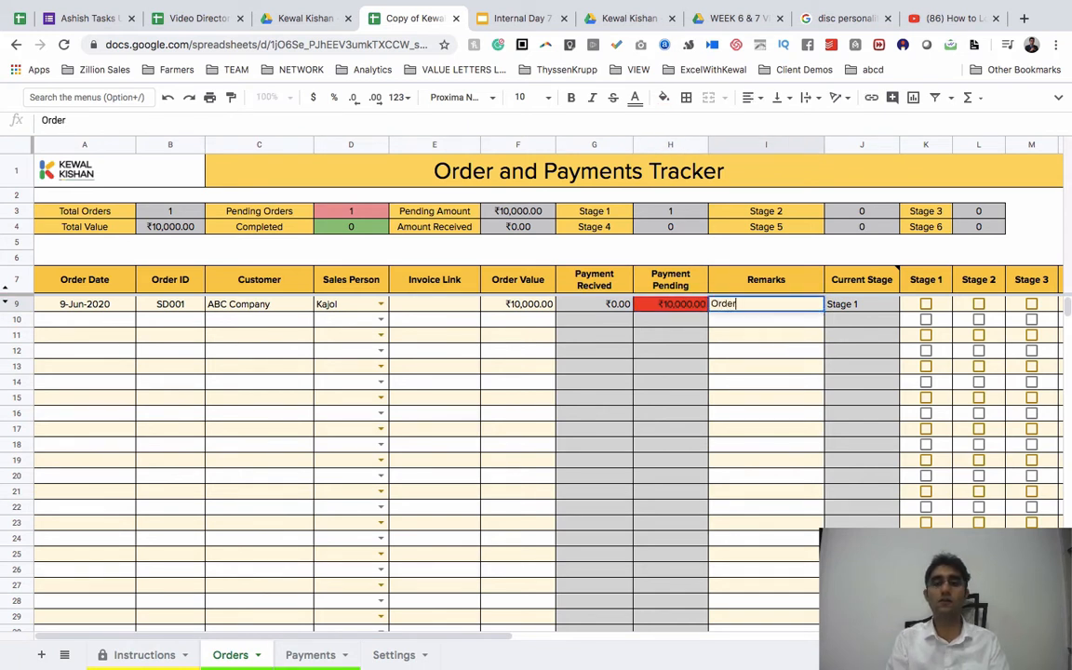
{"action": "type", "text": "ed"}
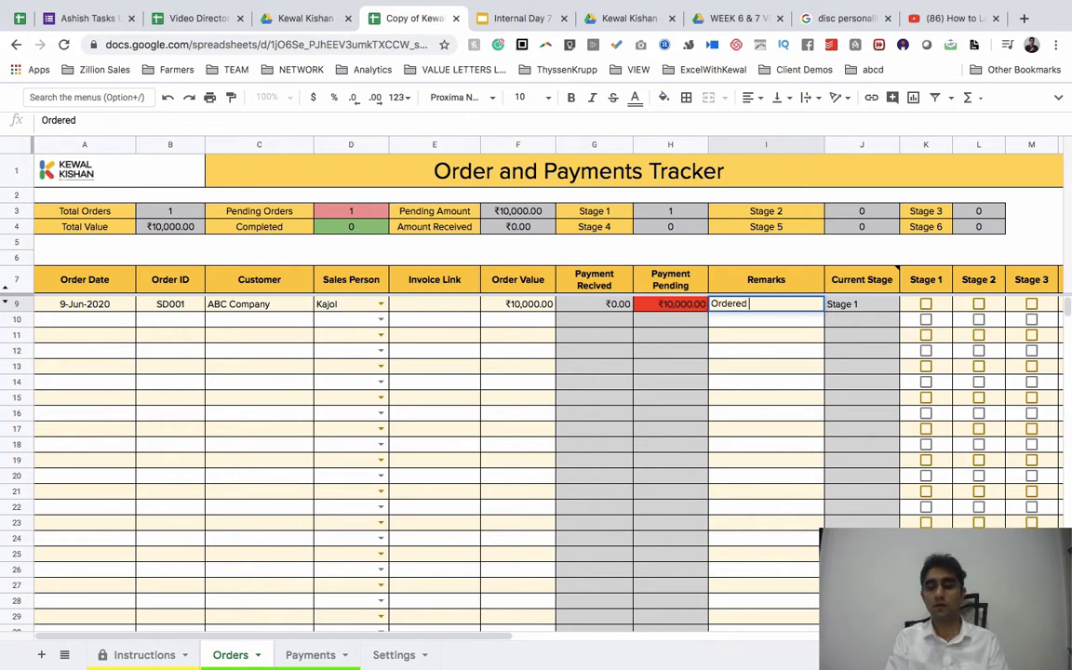
{"action": "type", "text": " Invertor"}
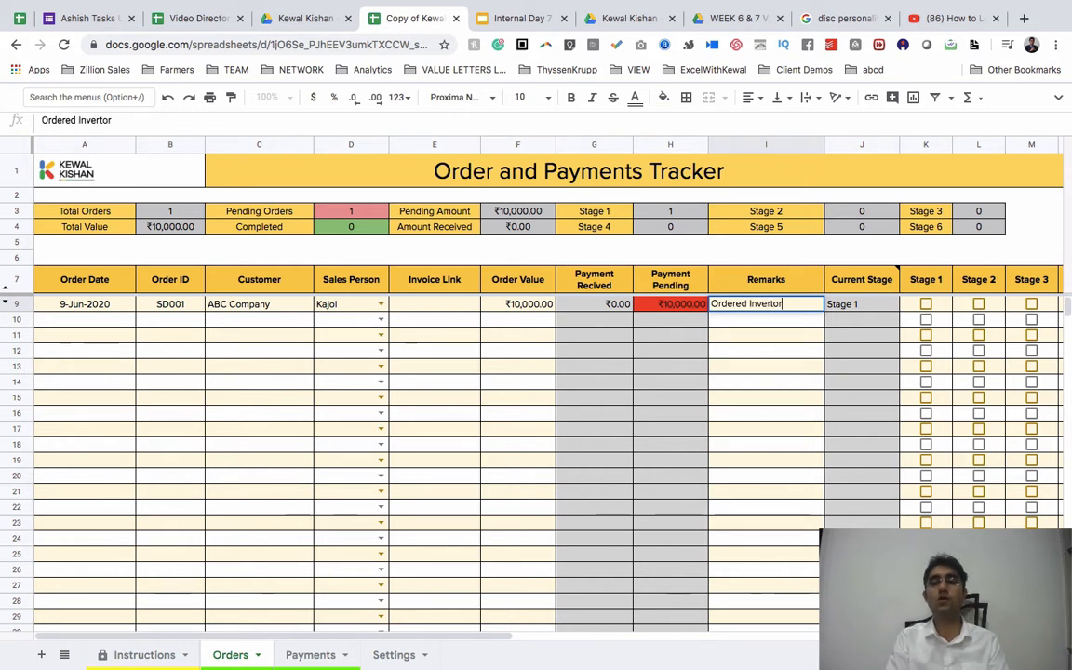
{"action": "key", "text": "Tab"}
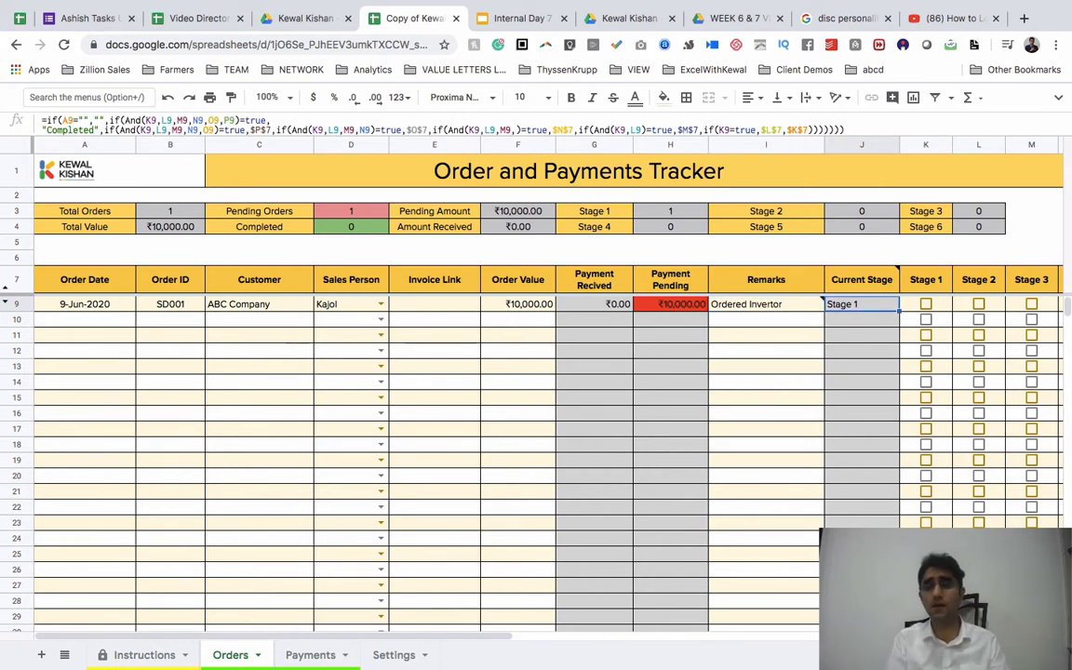
- Reword the remark in I9 to Ordered batteries
{"action": "key", "text": "Left"}
{"action": "key", "text": "Return"}
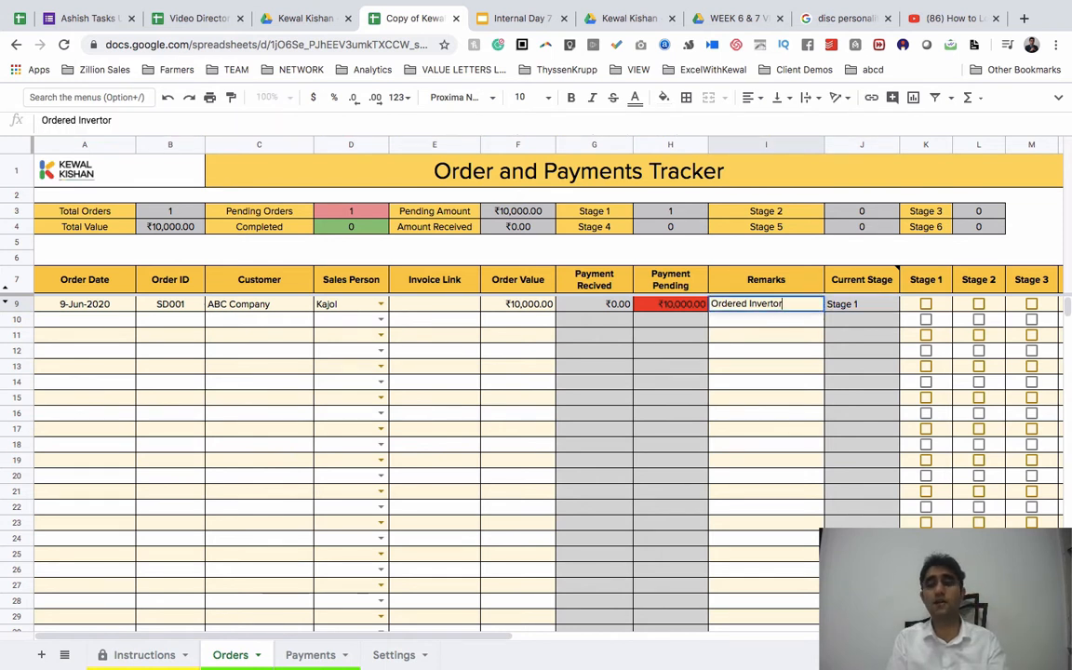
{"action": "key", "text": "alt+shift+Left"}
{"action": "type", "text": "batte"}
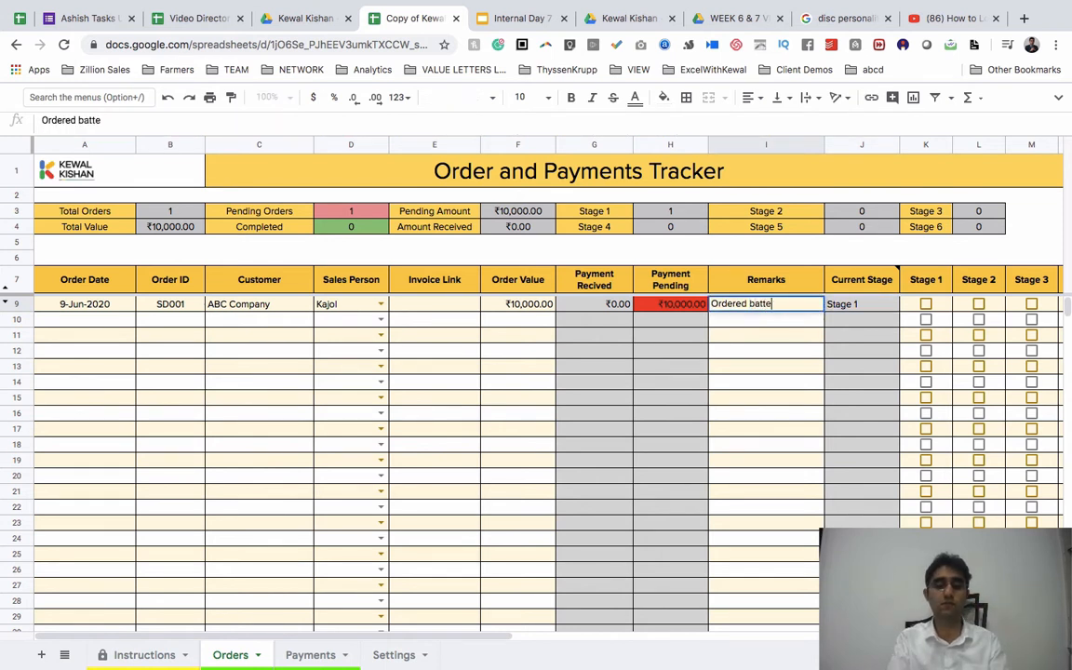
{"action": "type", "text": "ries"}
{"action": "key", "text": "Tab"}
- Review the current stage and the Stage 1 to Stage 6 checkboxes of the order in row 9
{"action": "key", "text": "Tab"}
{"action": "key", "text": "Tab"}
{"action": "key", "text": "Tab"}
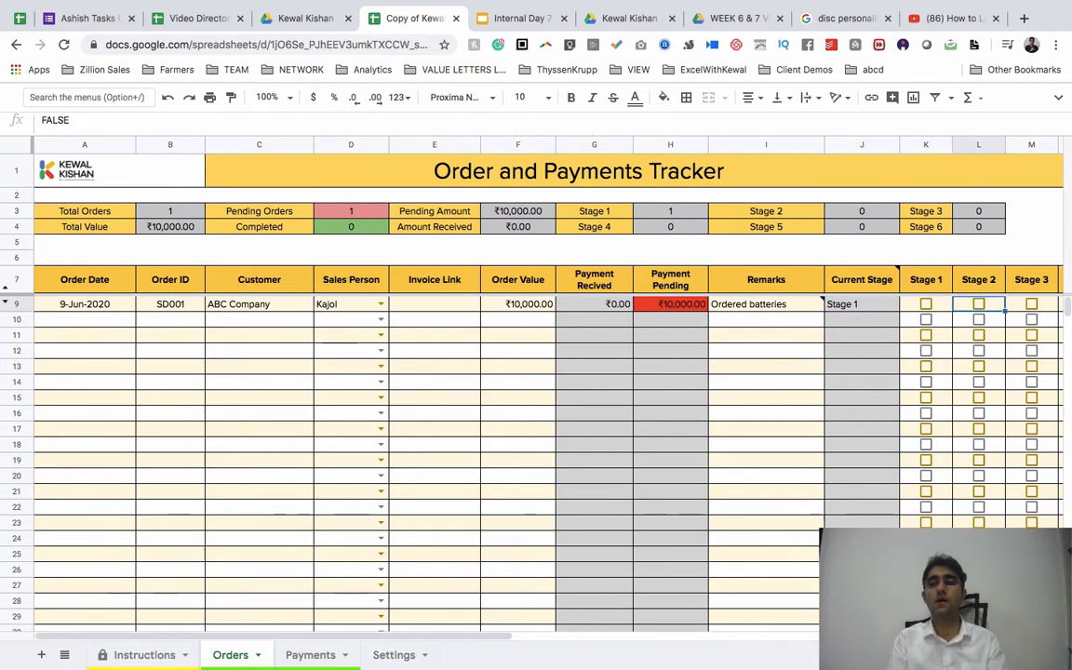
{"action": "key", "text": "Tab"}
{"action": "key", "text": "Tab"}
{"action": "key", "text": "Tab"}
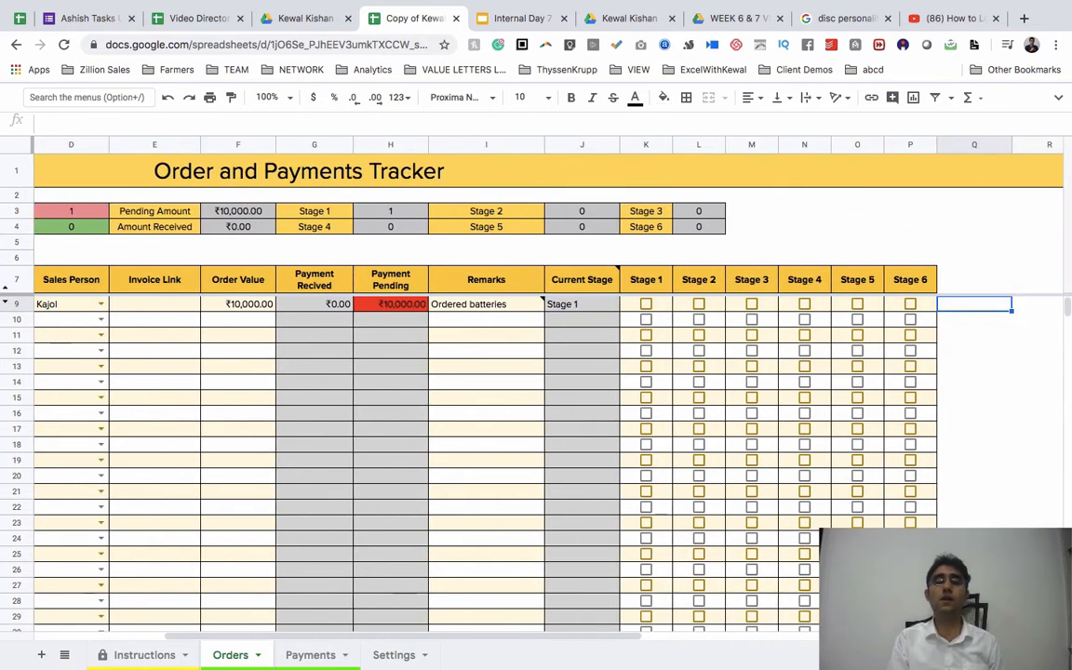
{"action": "key", "text": "Left"}
{"action": "key", "text": "Left"}
{"action": "key", "text": "Left"}
{"action": "key", "text": "Left"}
{"action": "key", "text": "Left"}
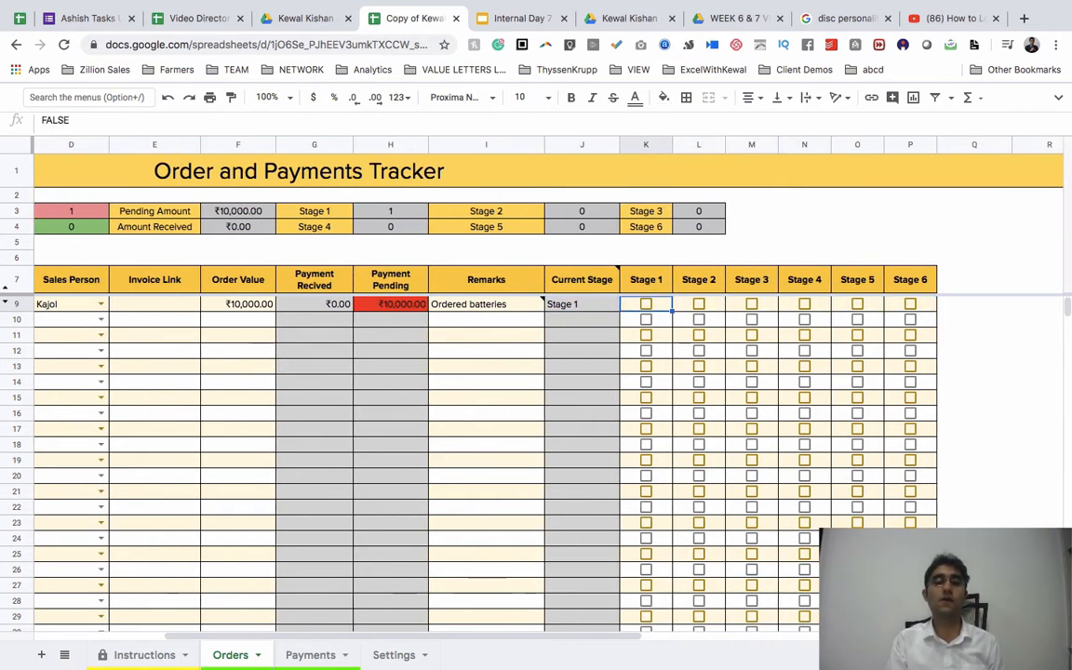
{"action": "key", "text": "Home"}
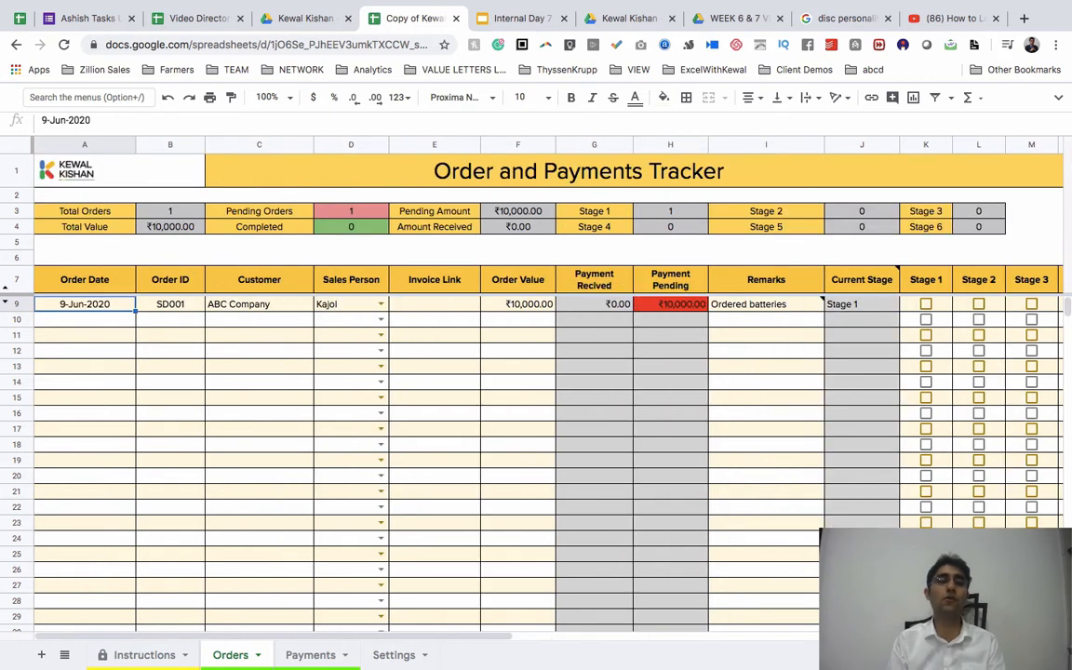
- Examine the customer entry in C9 and each stage column header from Stage 1 to Stage 6 in row 7
{"action": "left_click", "coordinate": [267, 307]}
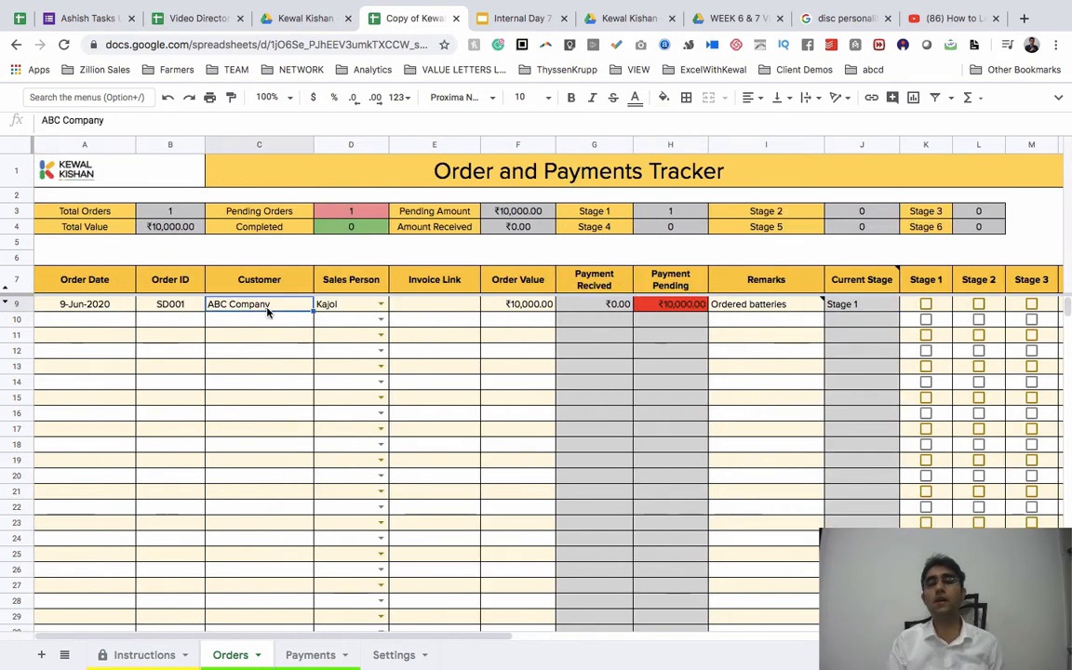
{"action": "scroll", "coordinate": [267, 313], "scroll_direction": "right", "scroll_amount": 5}
{"action": "scroll", "coordinate": [267, 312], "scroll_direction": "down", "scroll_amount": 1}
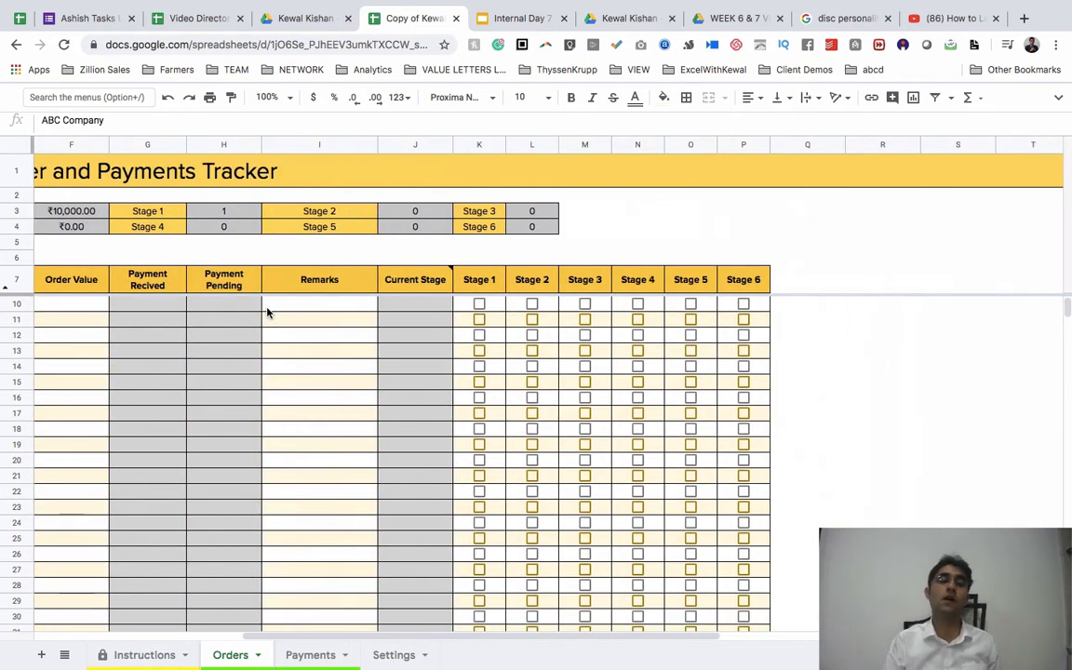
{"action": "scroll", "coordinate": [267, 313], "scroll_direction": "up", "scroll_amount": 1}
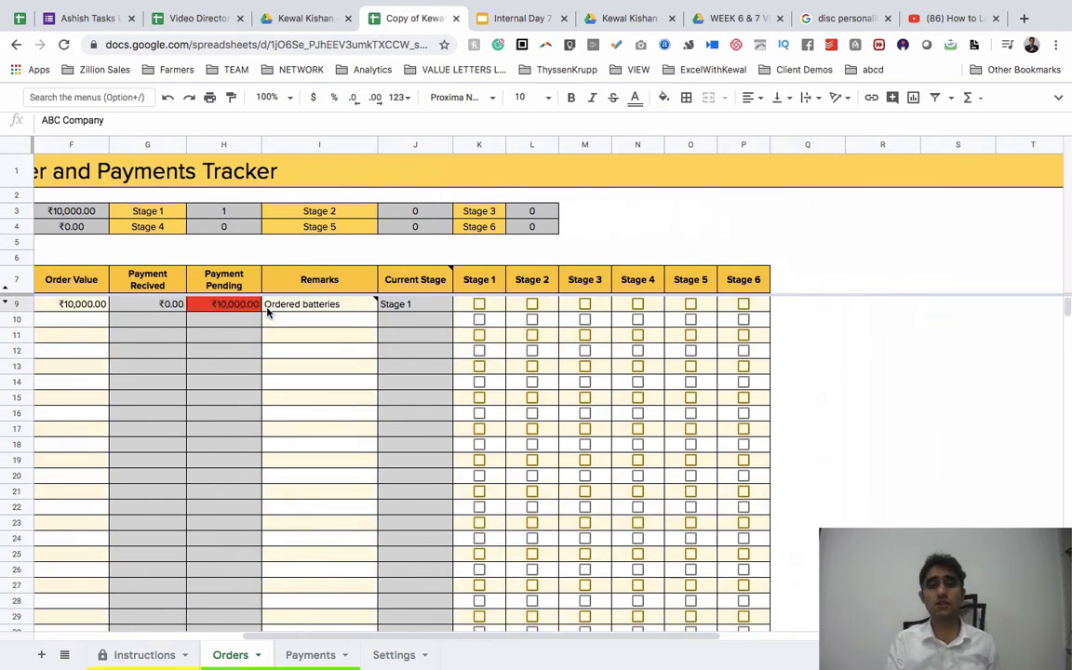
{"action": "left_click", "coordinate": [482, 279]}
{"action": "left_click", "coordinate": [528, 280]}
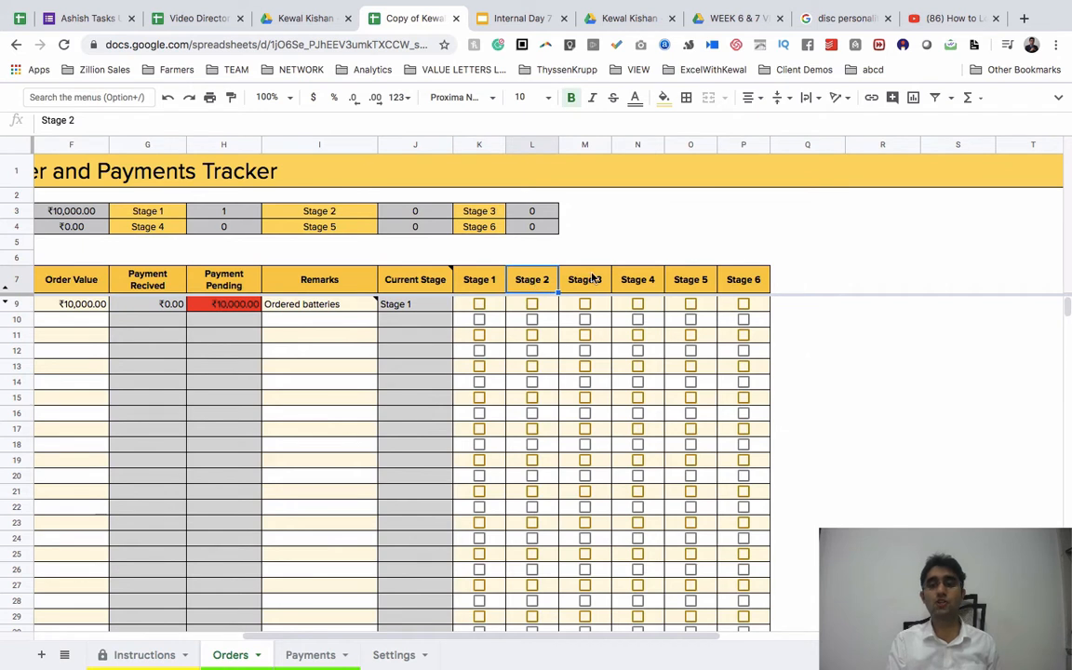
{"action": "left_click", "coordinate": [592, 279]}
{"action": "left_click", "coordinate": [638, 280]}
{"action": "left_click", "coordinate": [690, 279]}
{"action": "left_click", "coordinate": [759, 283]}
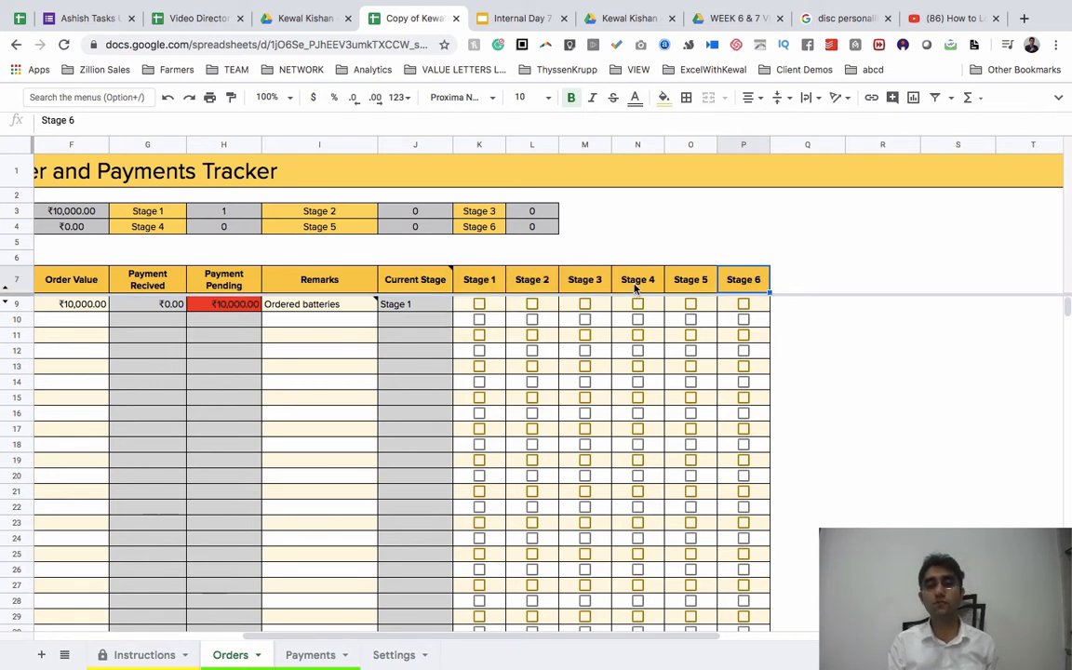
- Rename the Stage 1 column header in K7 to Procurement
{"action": "left_click", "coordinate": [479, 280]}
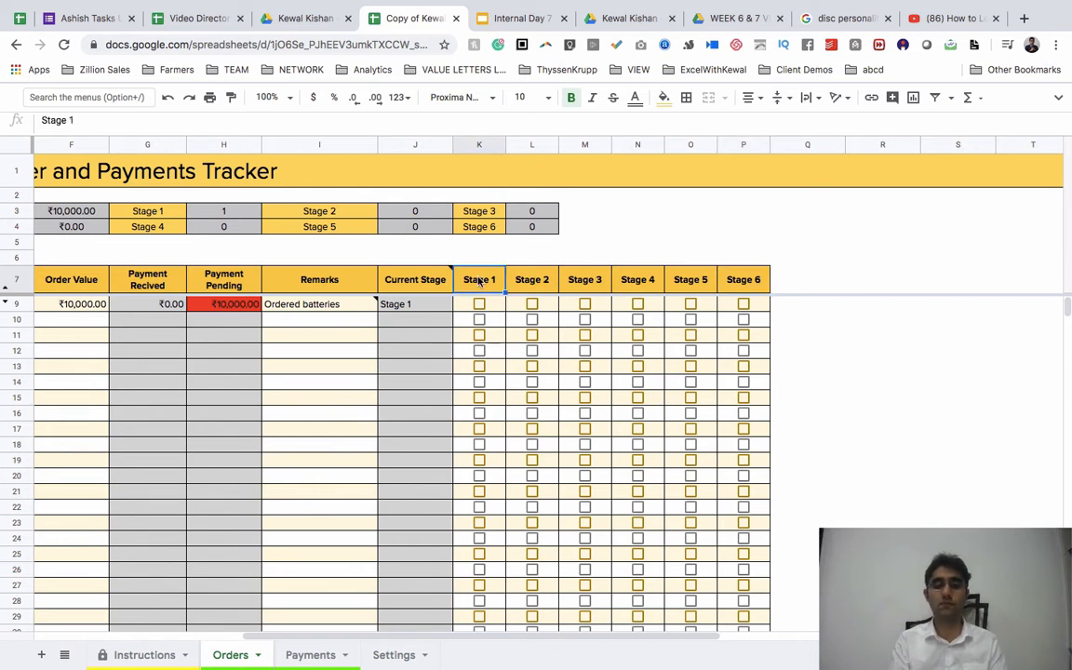
{"action": "type", "text": "Procre"}
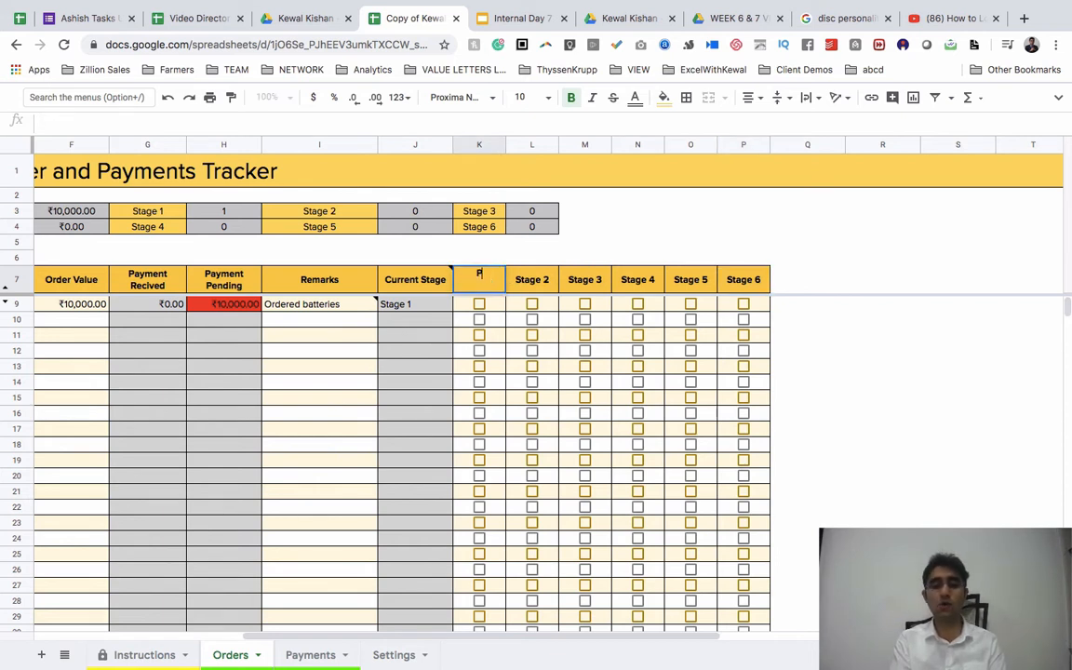
{"action": "key", "text": "BackSpace"}
{"action": "key", "text": "BackSpace"}
{"action": "type", "text": "urem"}
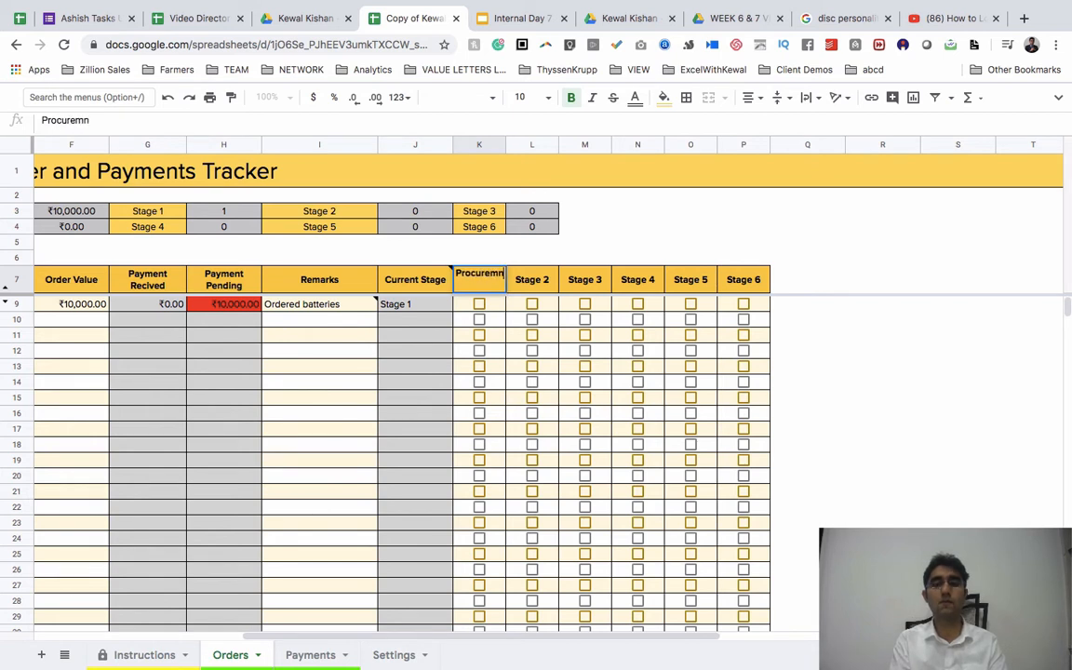
{"action": "type", "text": "ent"}
{"action": "key", "text": "Tab"}
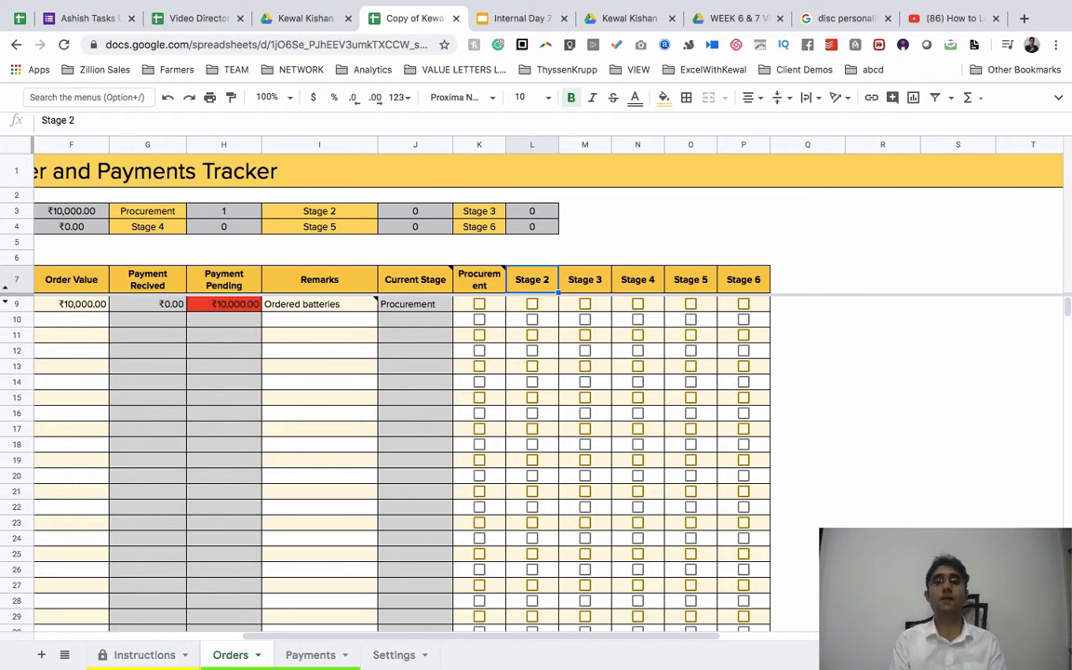
- Rename the Stage 2 column header in L7 to Production
{"action": "type", "text": "P"}
{"action": "key", "text": "BackSpace"}
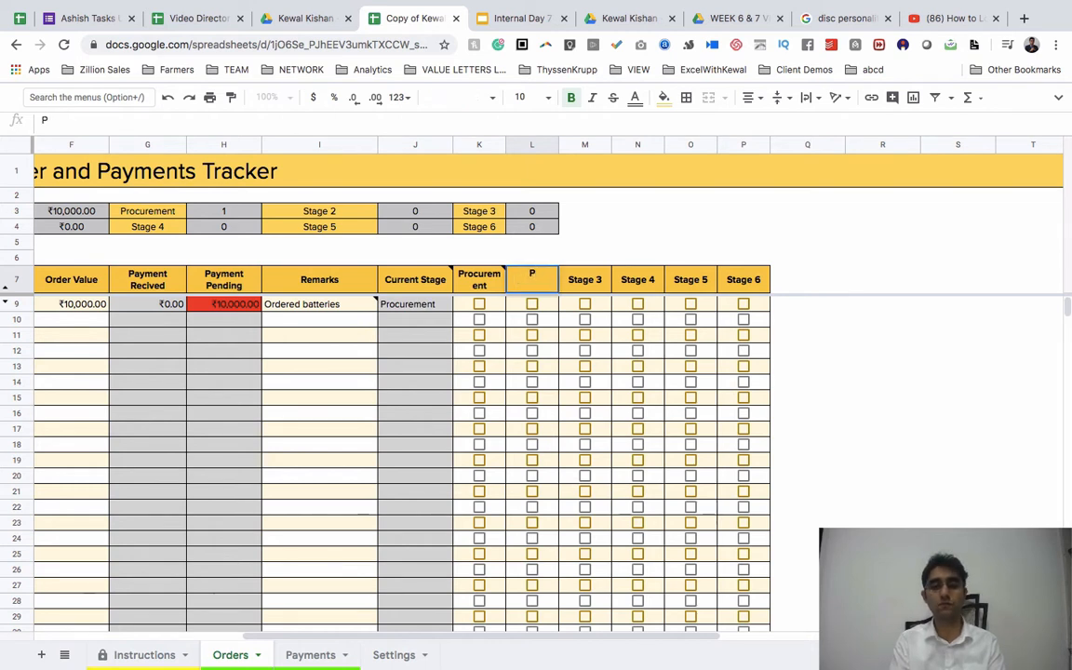
{"action": "type", "text": "roducts"}
{"action": "key", "text": "BackSpace"}
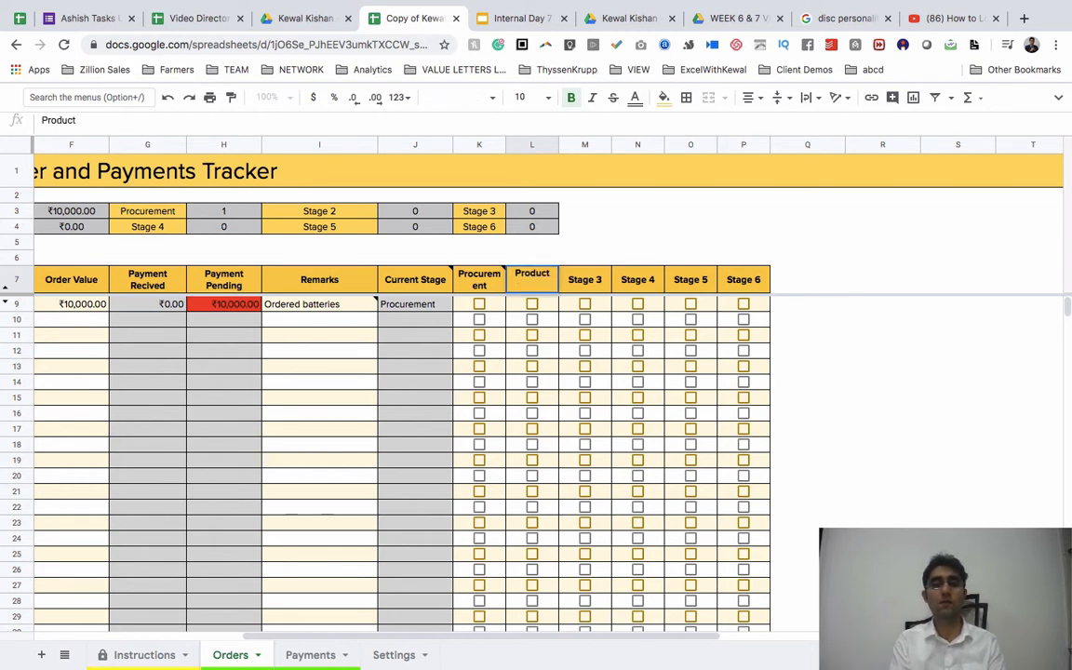
{"action": "type", "text": "o"}
{"action": "key", "text": "BackSpace"}
{"action": "type", "text": "ion"}
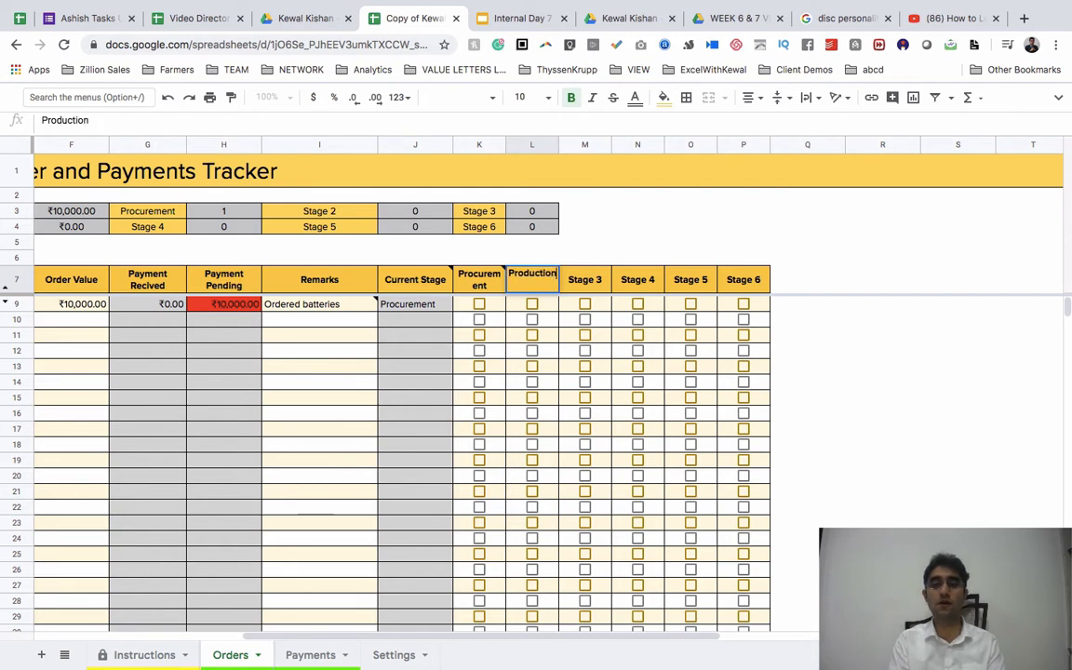
{"action": "key", "text": "Tab"}
- Rename the Stage 3 header in M7 to Testing and the Stage 4 header in N7 to Packing
{"action": "type", "text": "Testing"}
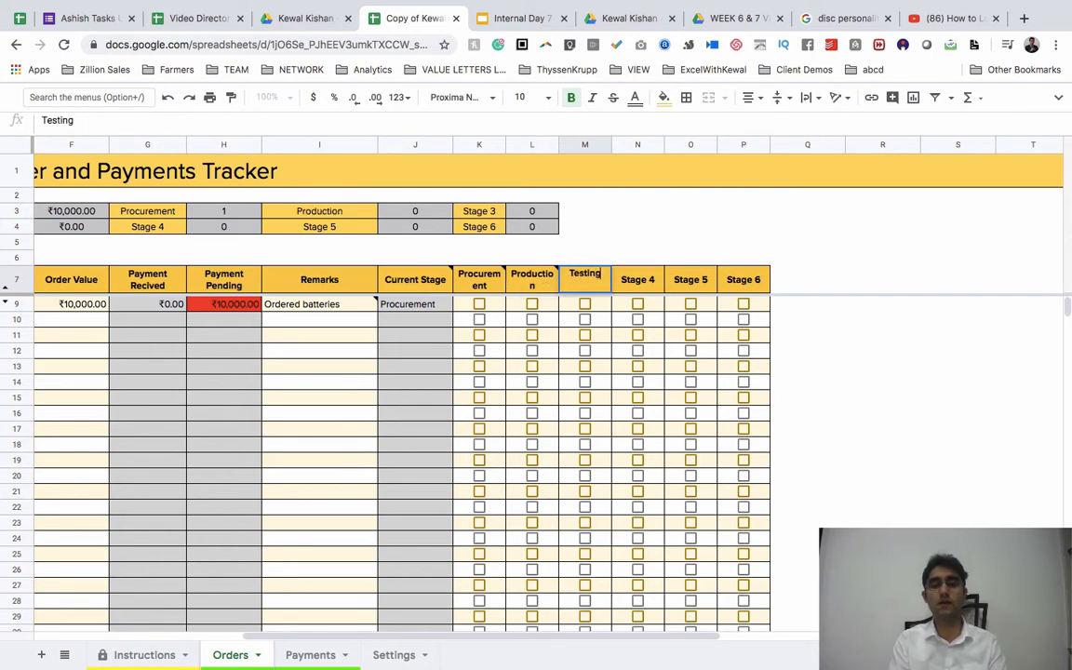
{"action": "key", "text": "Tab"}
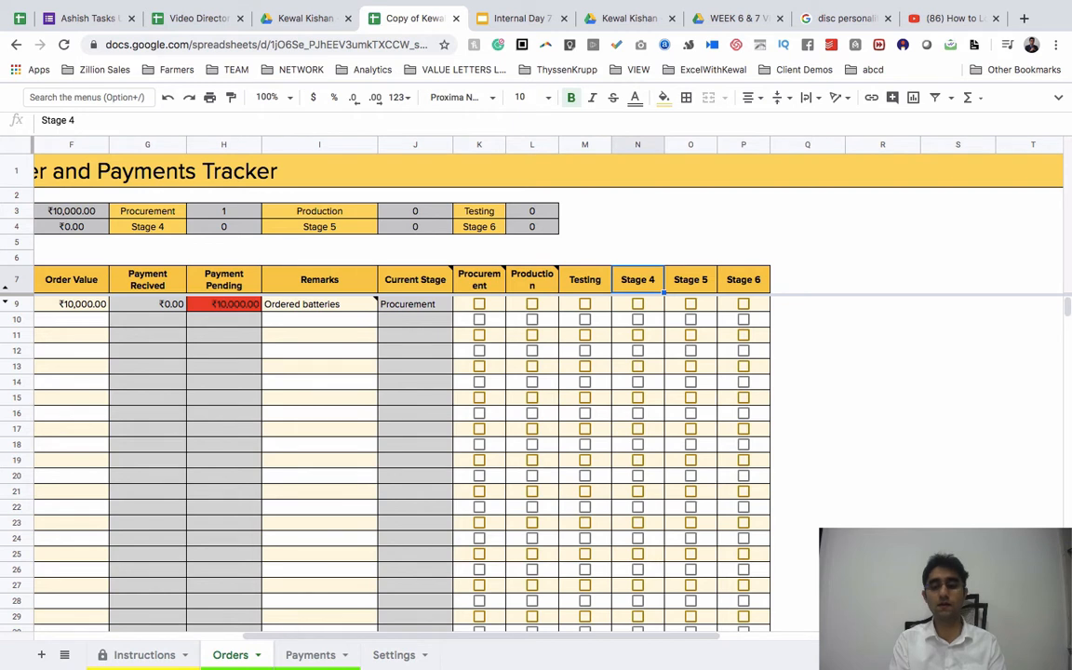
{"action": "type", "text": "Packing"}
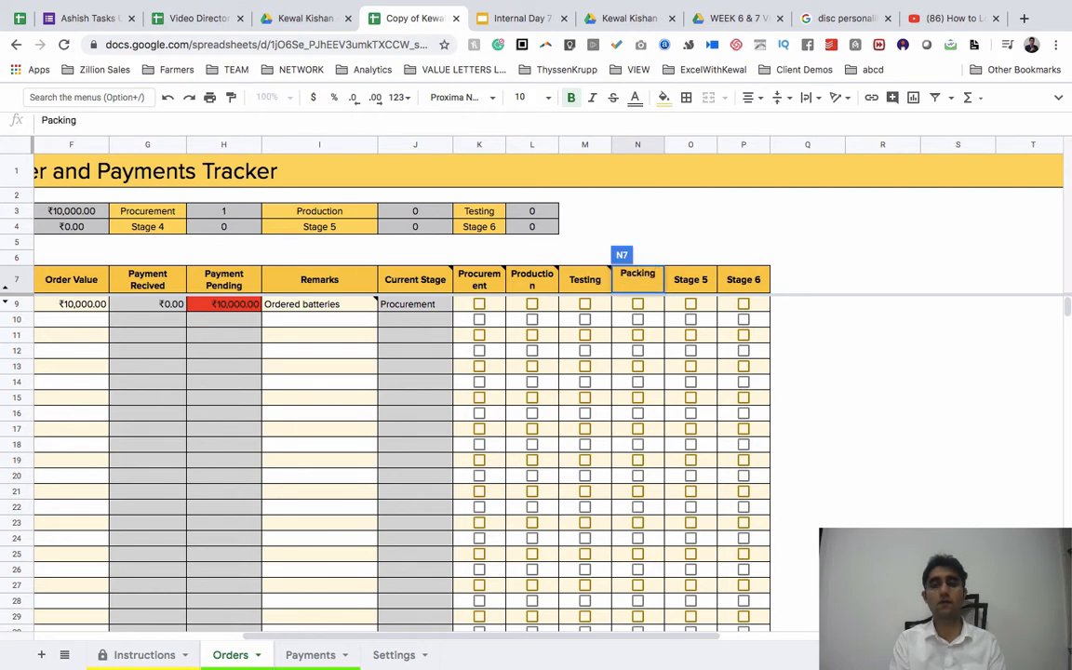
{"action": "key", "text": "Tab"}
- Rename the Stage 5 header in O7 to Delivery and the Stage 6 header in P7 to Confirmation
{"action": "type", "text": "Delivery"}
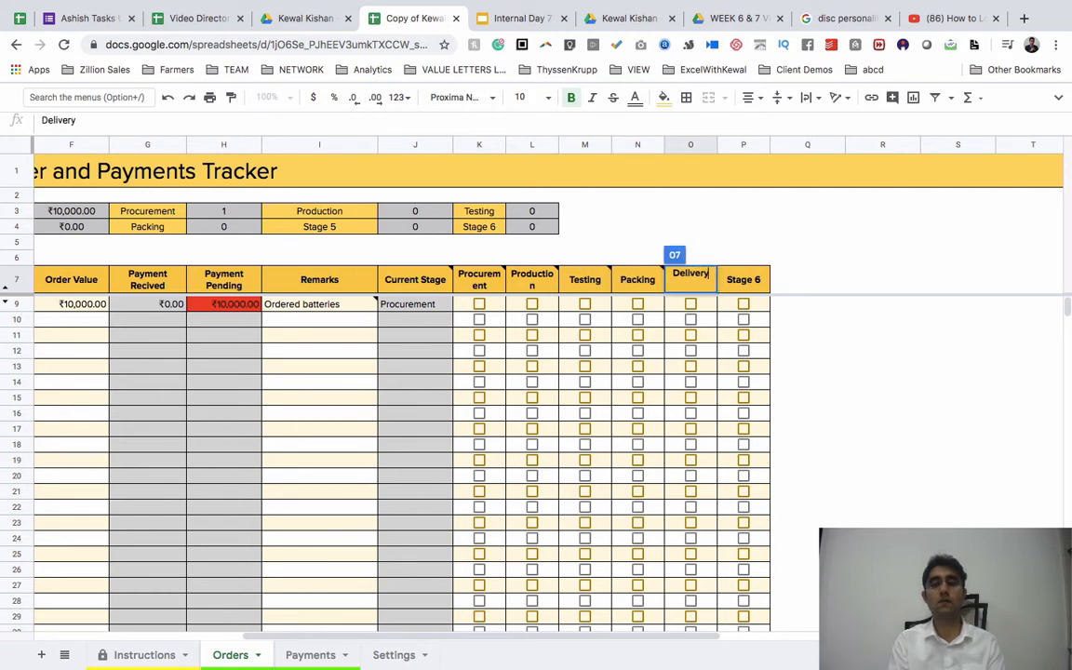
{"action": "key", "text": "Tab"}
{"action": "type", "text": "Confirmatio"}
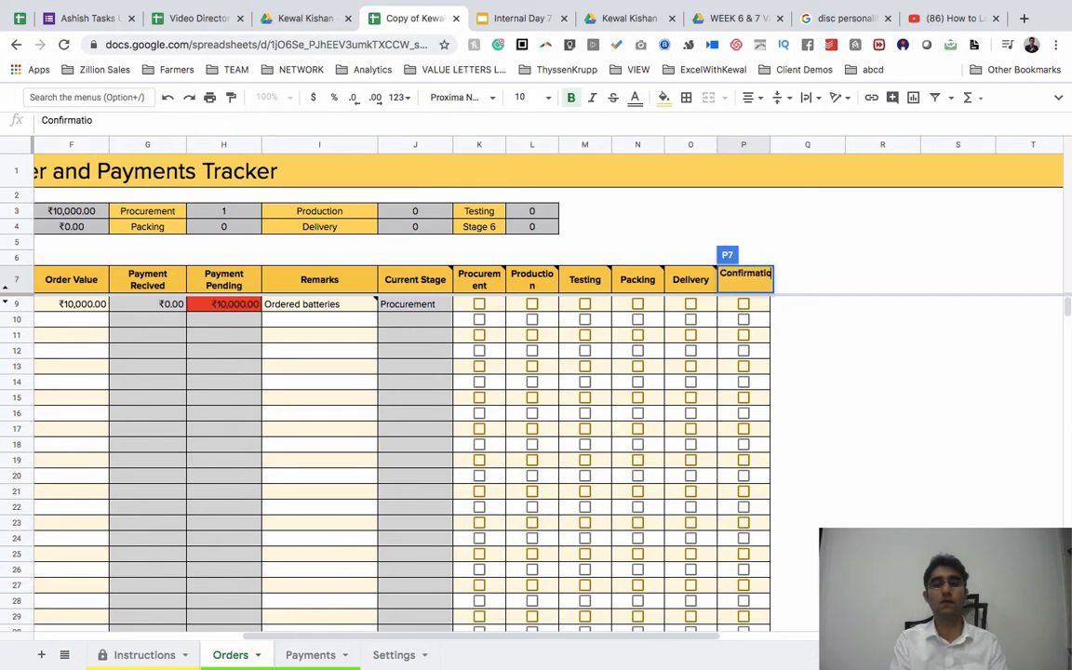
{"action": "type", "text": "n"}
{"action": "key", "text": "Return"}
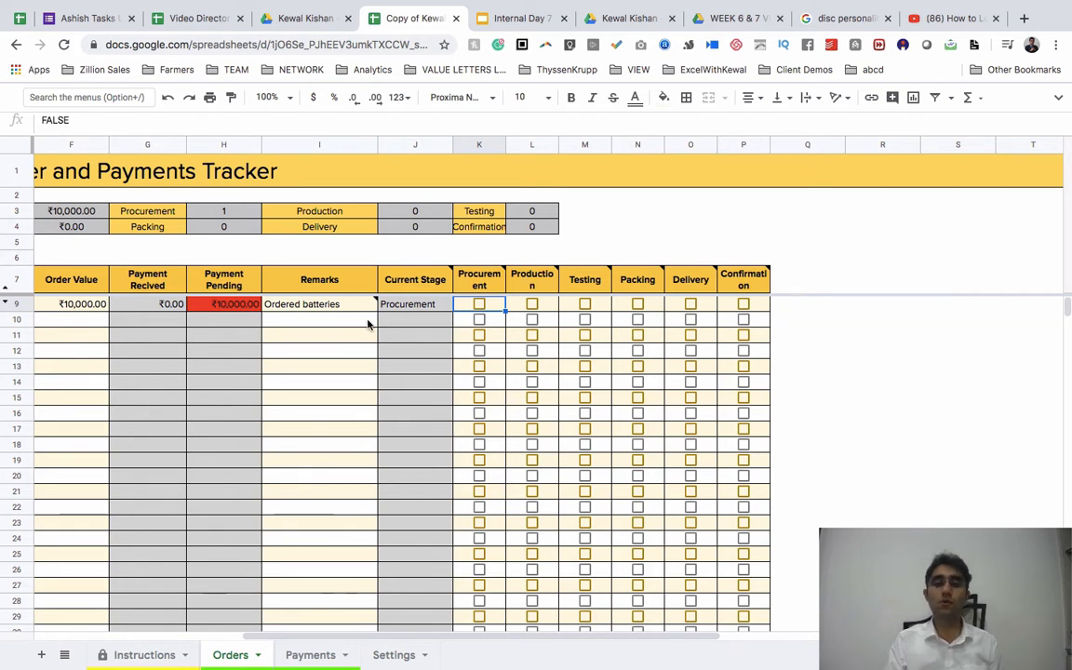
- Set the zoom level of the Orders sheet to 125%
{"action": "left_click", "coordinate": [413, 281]}
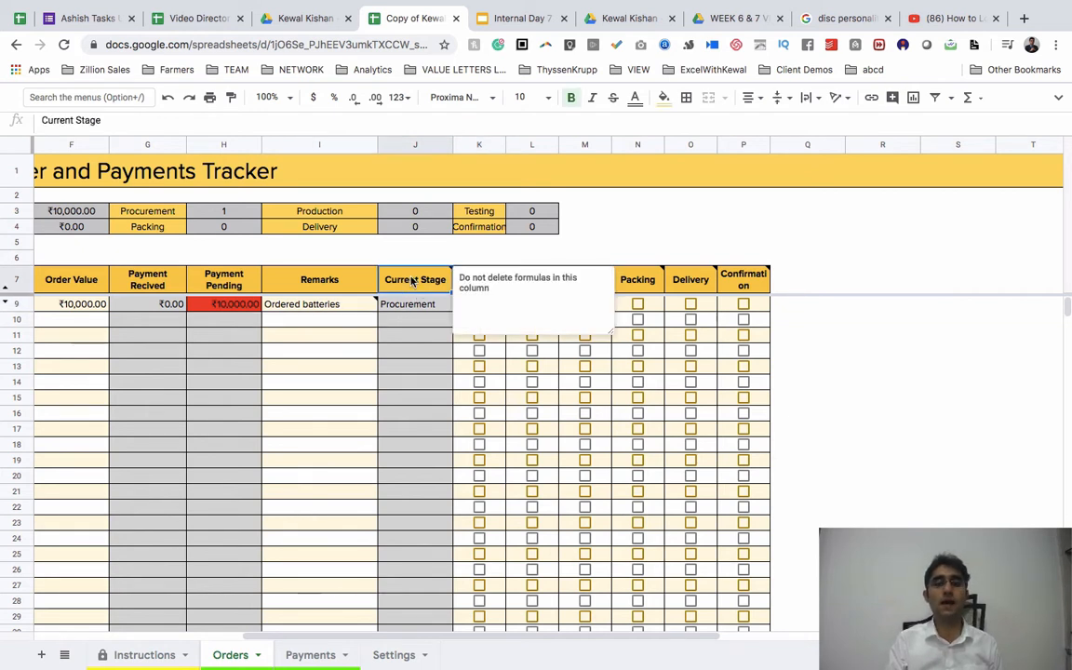
{"action": "left_click", "coordinate": [288, 99]}
{"action": "left_click", "coordinate": [271, 218]}
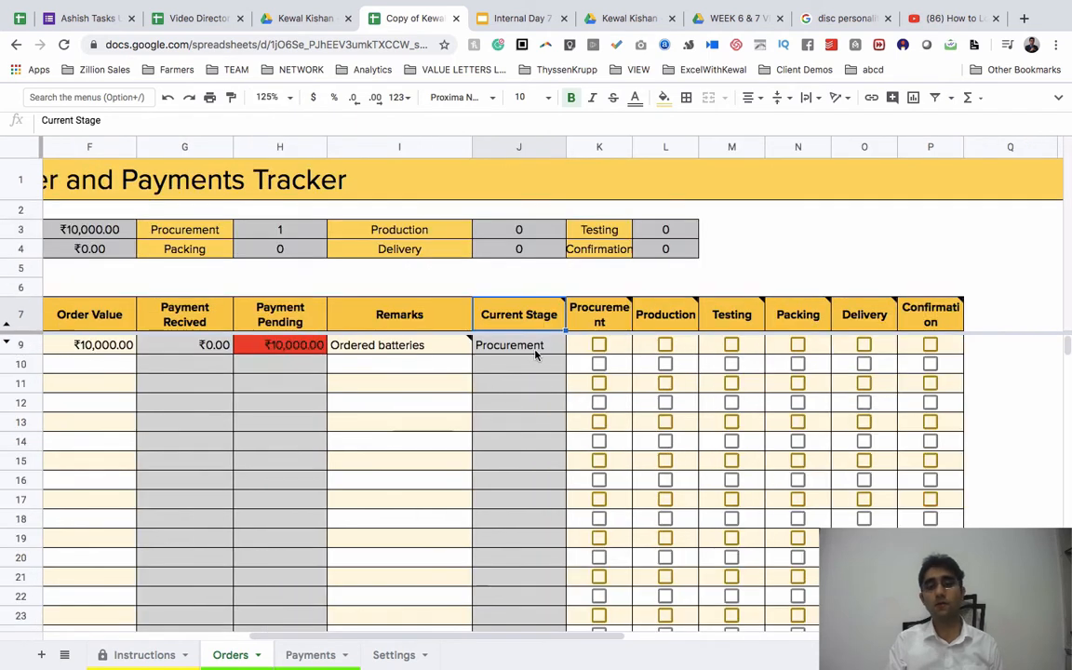
- Examine the note on the Current Stage header, the remark in I9 and the salesperson assigned in D9
{"action": "mouse_move", "coordinate": [506, 326]}
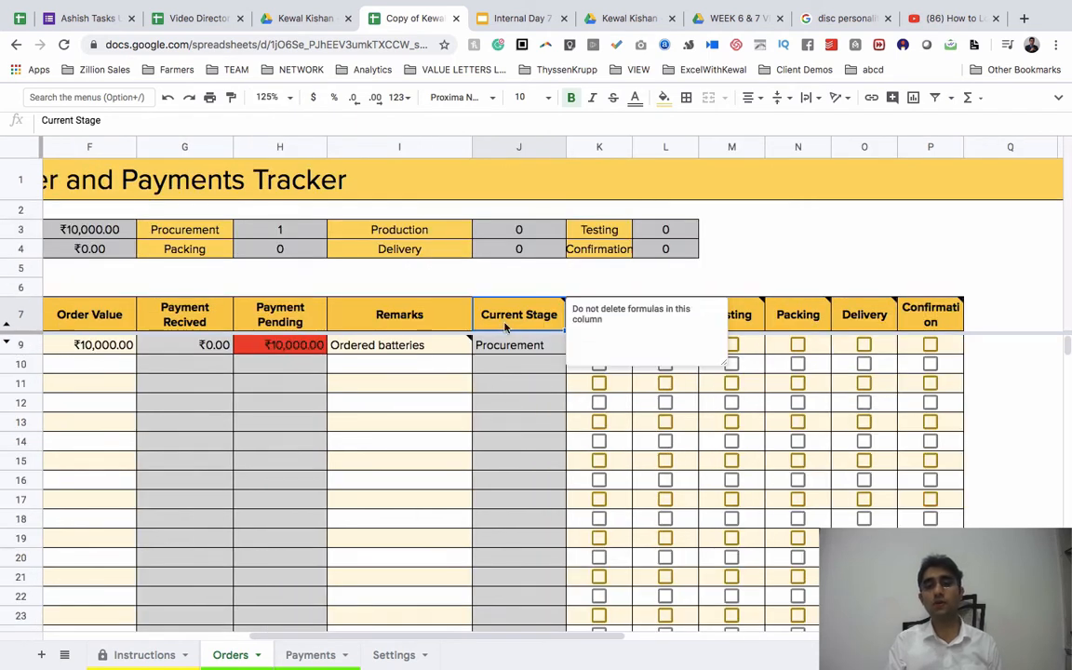
{"action": "left_click", "coordinate": [424, 345]}
{"action": "left_click", "coordinate": [419, 407]}
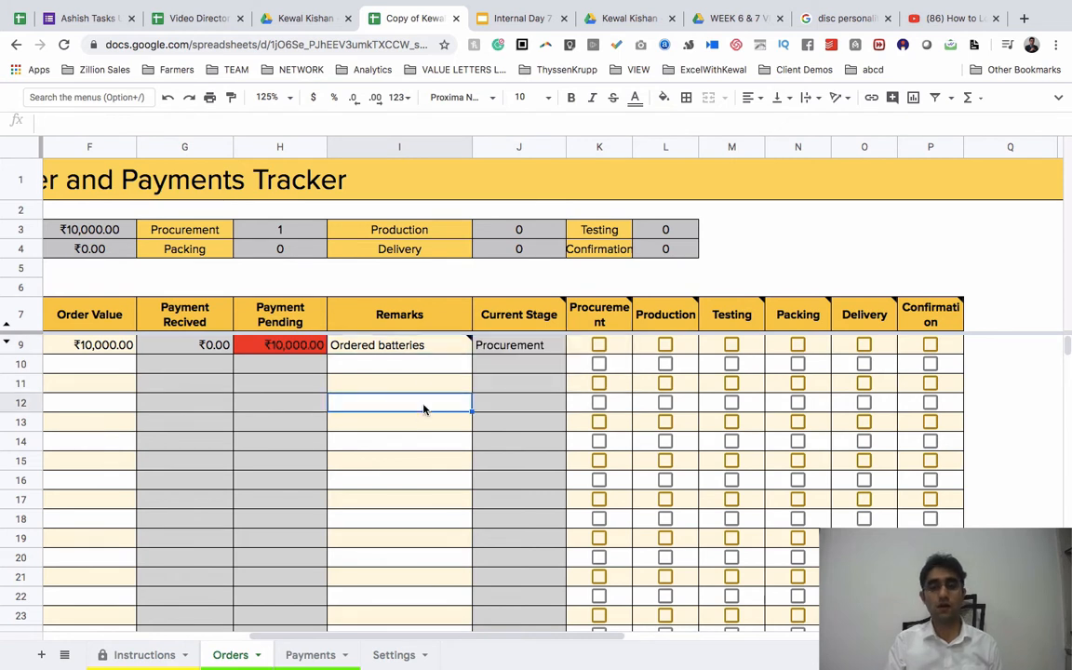
{"action": "left_click", "coordinate": [417, 345]}
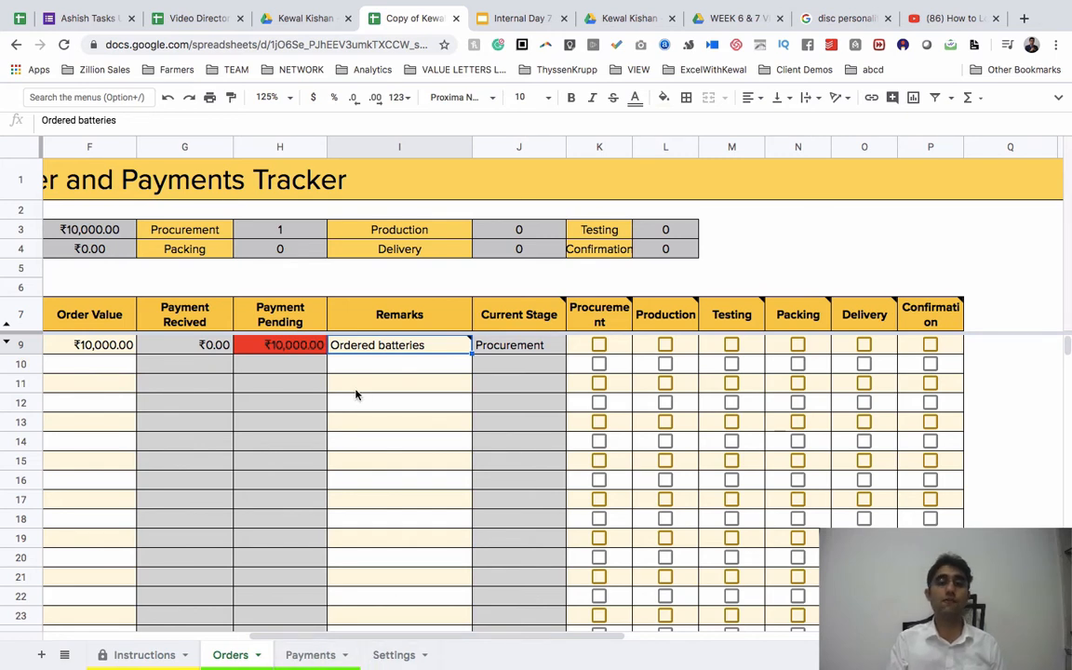
{"action": "scroll", "coordinate": [356, 394], "scroll_direction": "left", "scroll_amount": 10}
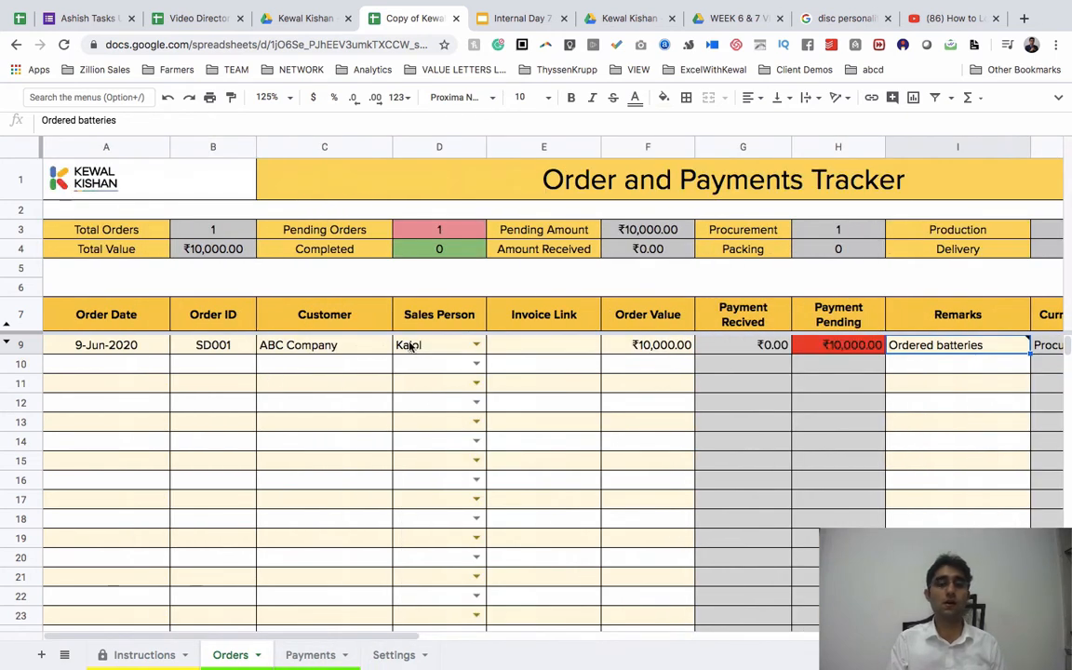
{"action": "left_click", "coordinate": [419, 349]}
{"action": "scroll", "coordinate": [419, 351], "scroll_direction": "right", "scroll_amount": 3}
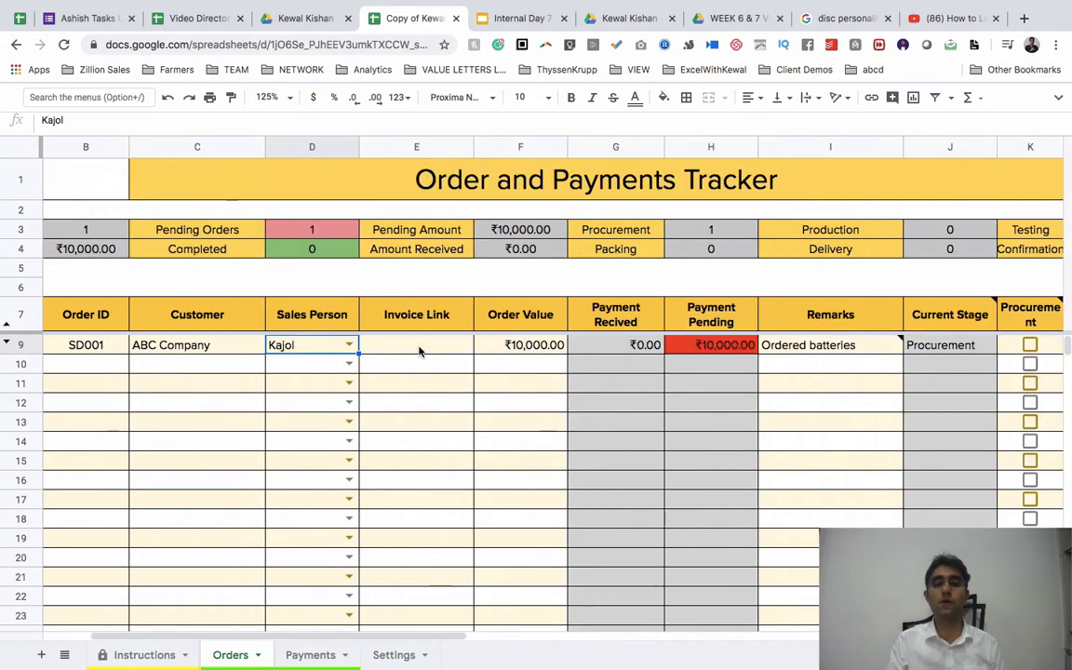
{"action": "scroll", "coordinate": [419, 351], "scroll_direction": "right", "scroll_amount": 8}
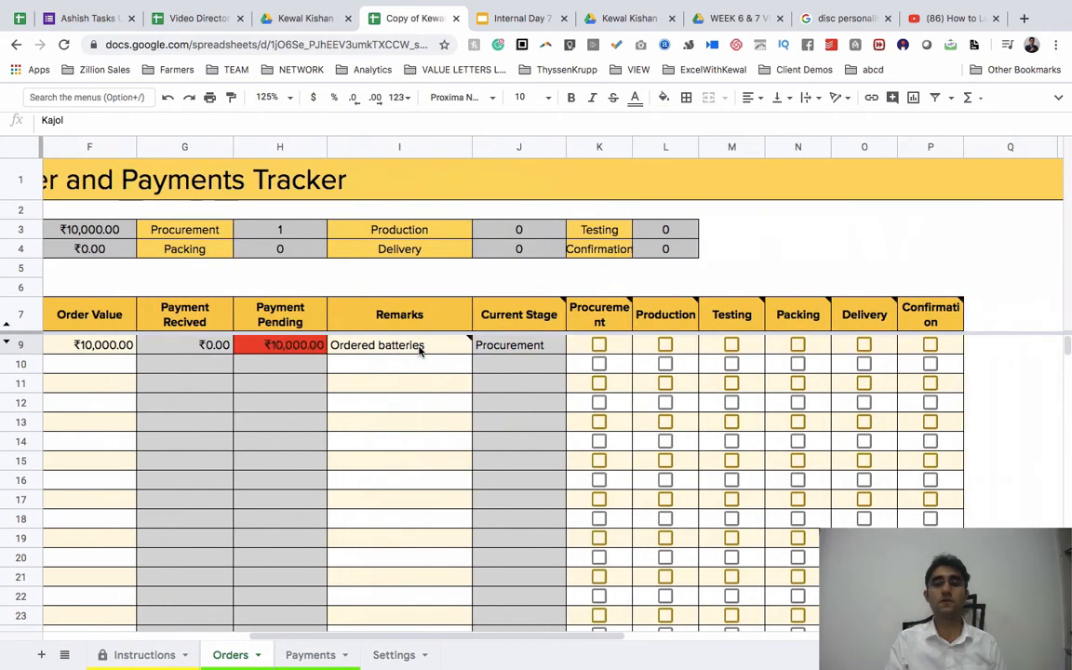
- Mark the Procurement, Production and Testing stages of the order in row 9 as done, checking its current stage in J9
{"action": "left_click", "coordinate": [600, 345]}
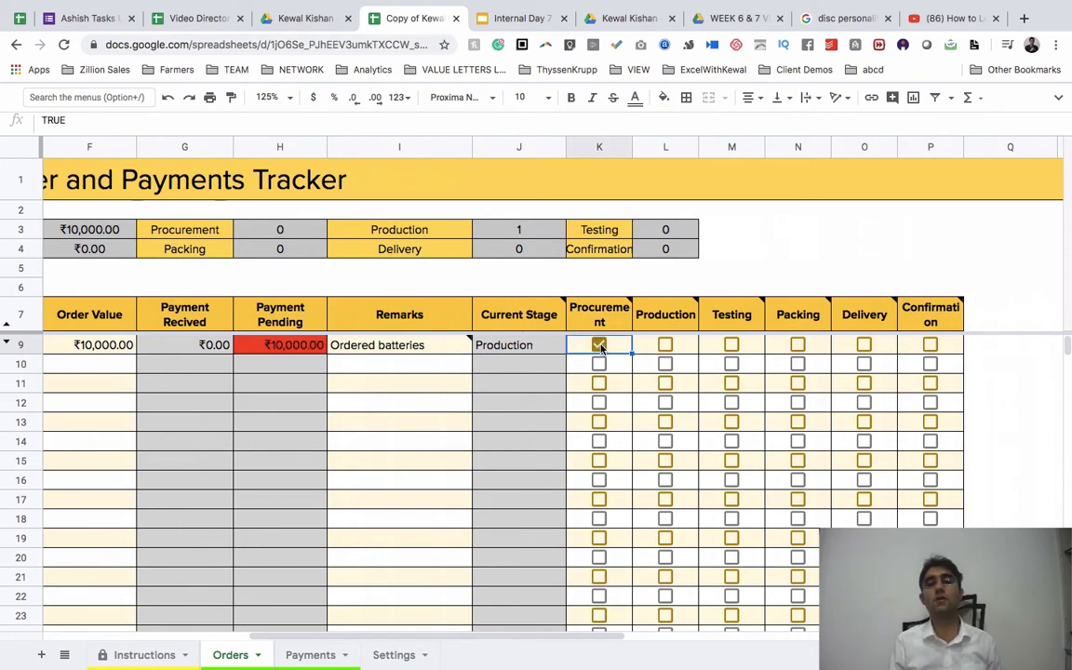
{"action": "left_click", "coordinate": [515, 350]}
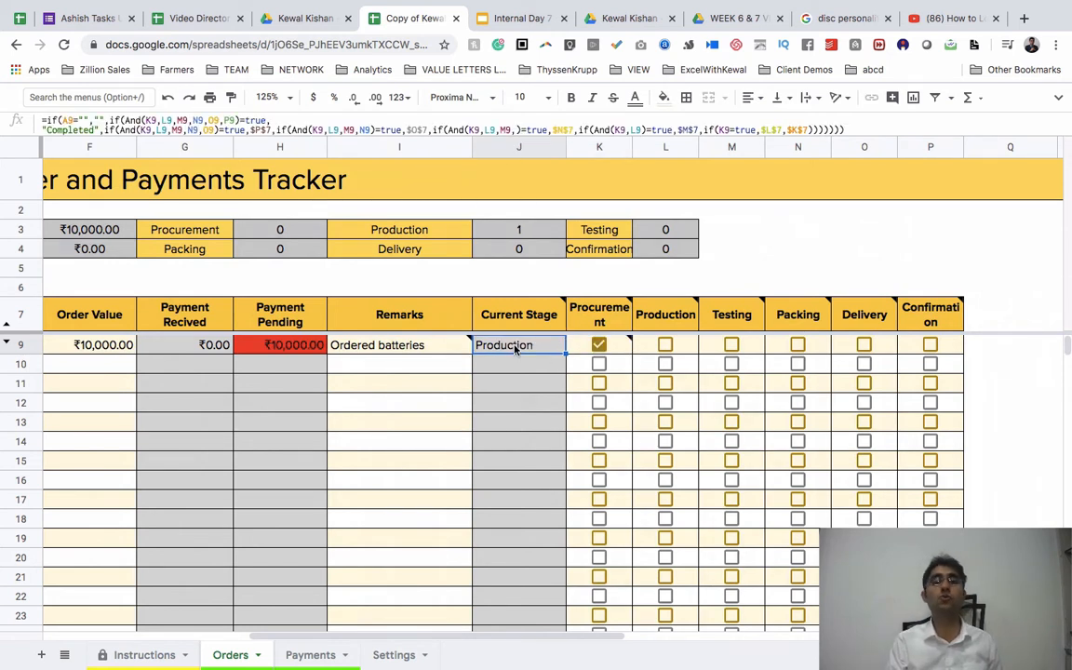
{"action": "left_click", "coordinate": [664, 346]}
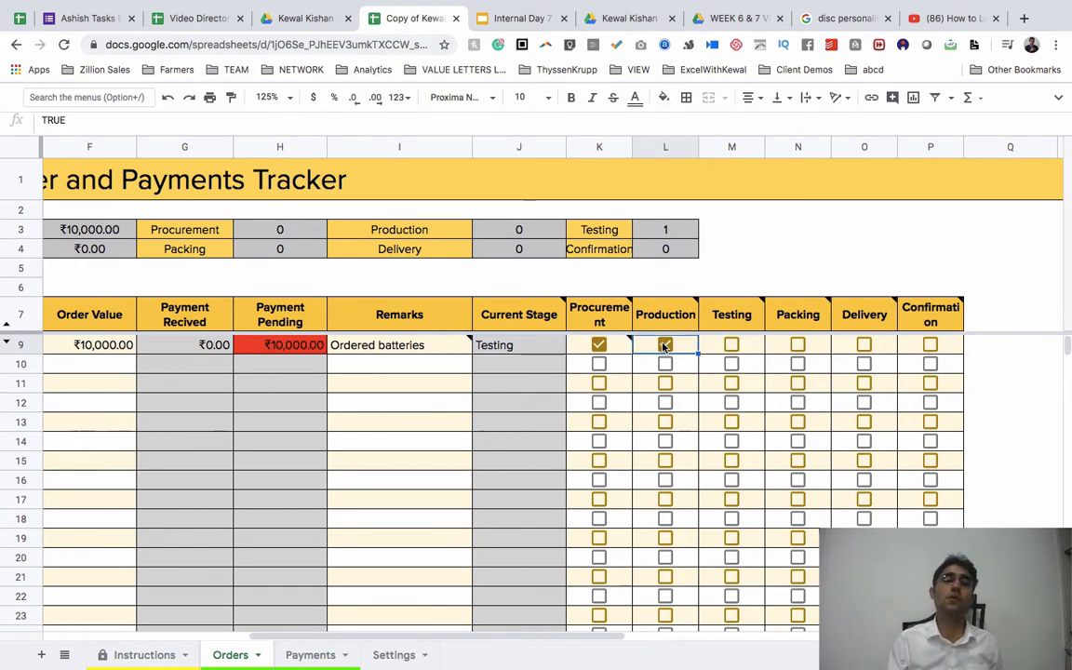
{"action": "left_click", "coordinate": [519, 316]}
{"action": "left_click", "coordinate": [519, 344]}
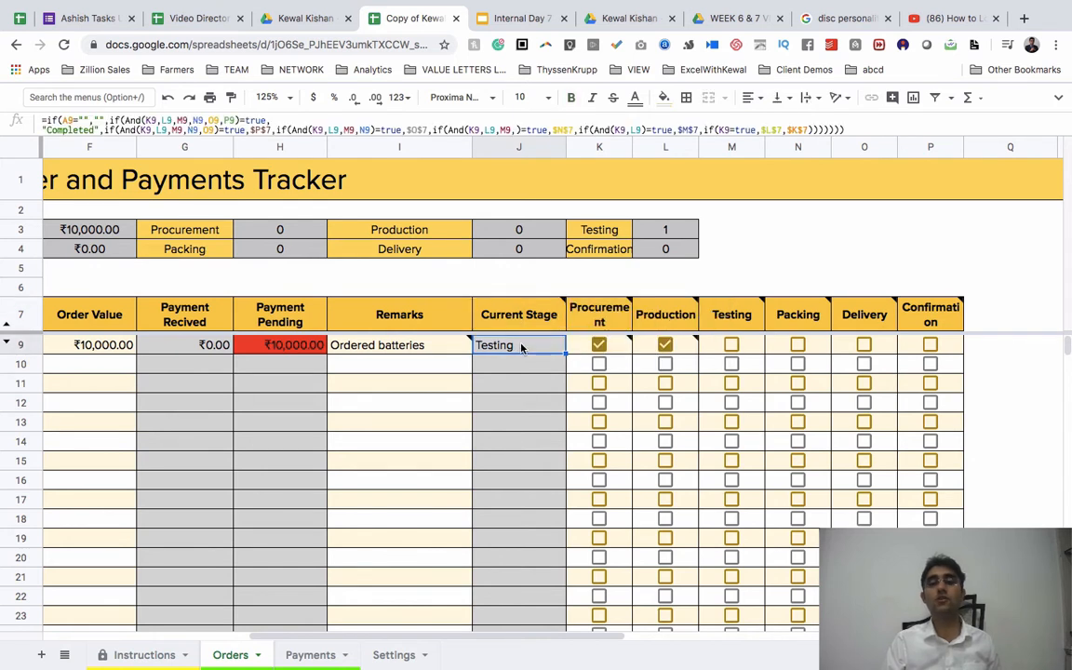
{"action": "left_click", "coordinate": [730, 345]}
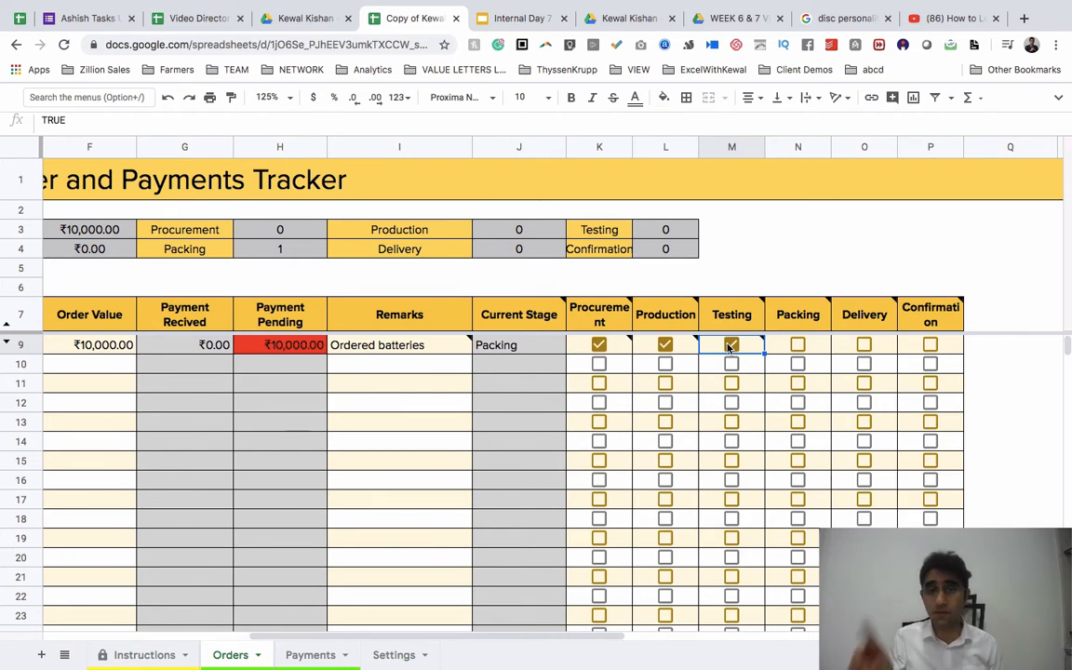
- Review the order details in row 9 and inspect its current stage formula in J9
{"action": "scroll", "coordinate": [731, 347], "scroll_direction": "left", "scroll_amount": 10}
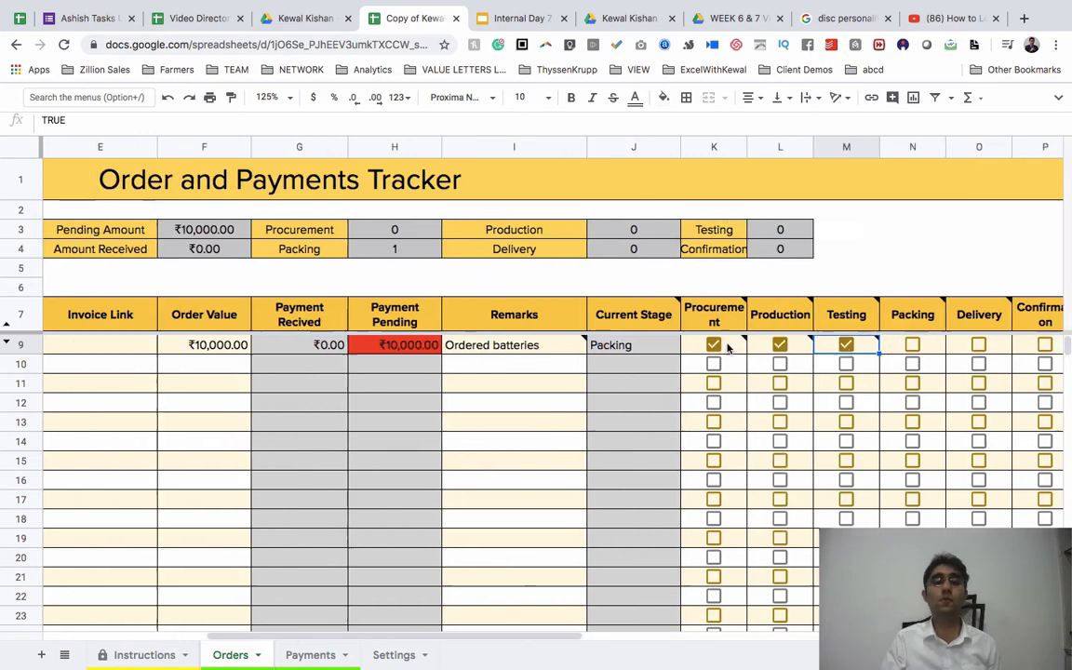
{"action": "left_click_drag", "start_coordinate": [121, 357], "coordinate": [419, 469]}
{"action": "scroll", "coordinate": [437, 367], "scroll_direction": "right", "scroll_amount": 10}
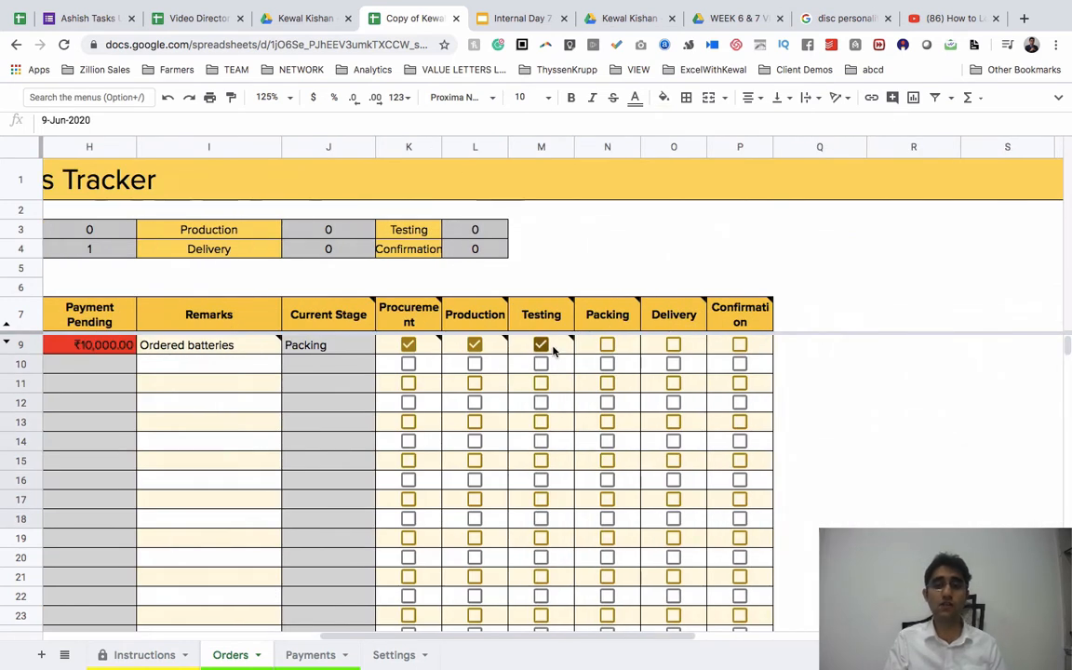
{"action": "left_click", "coordinate": [324, 350]}
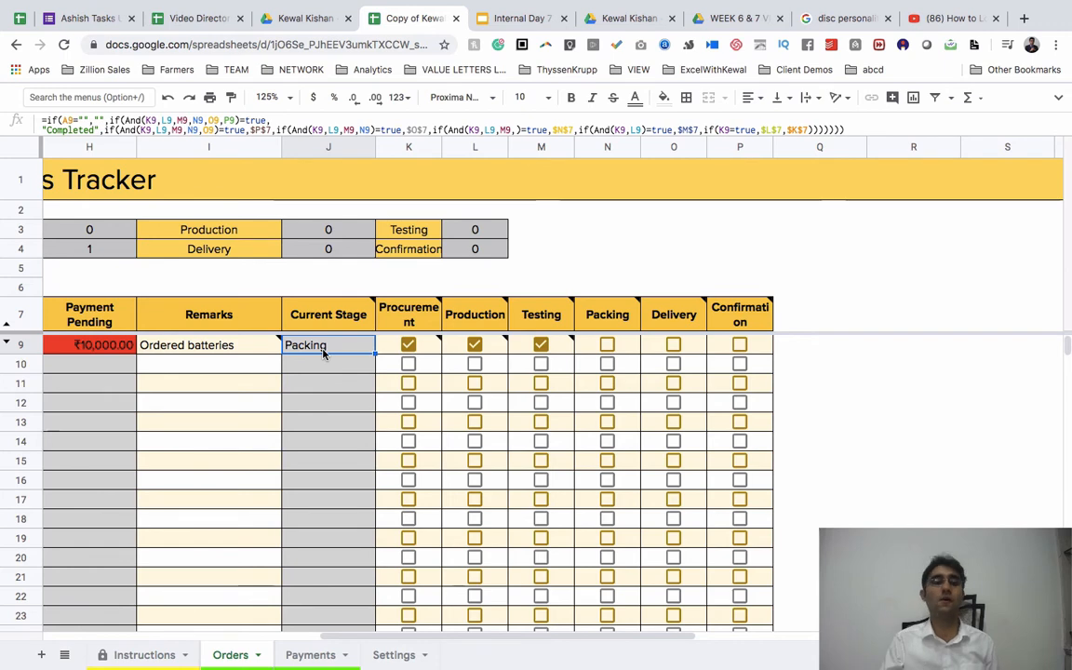
- Examine the summary figures above the orders table, including the formulas for total orders, total value, pending and completed orders, and the stage figures
{"action": "scroll", "coordinate": [323, 353], "scroll_direction": "left", "scroll_amount": 10}
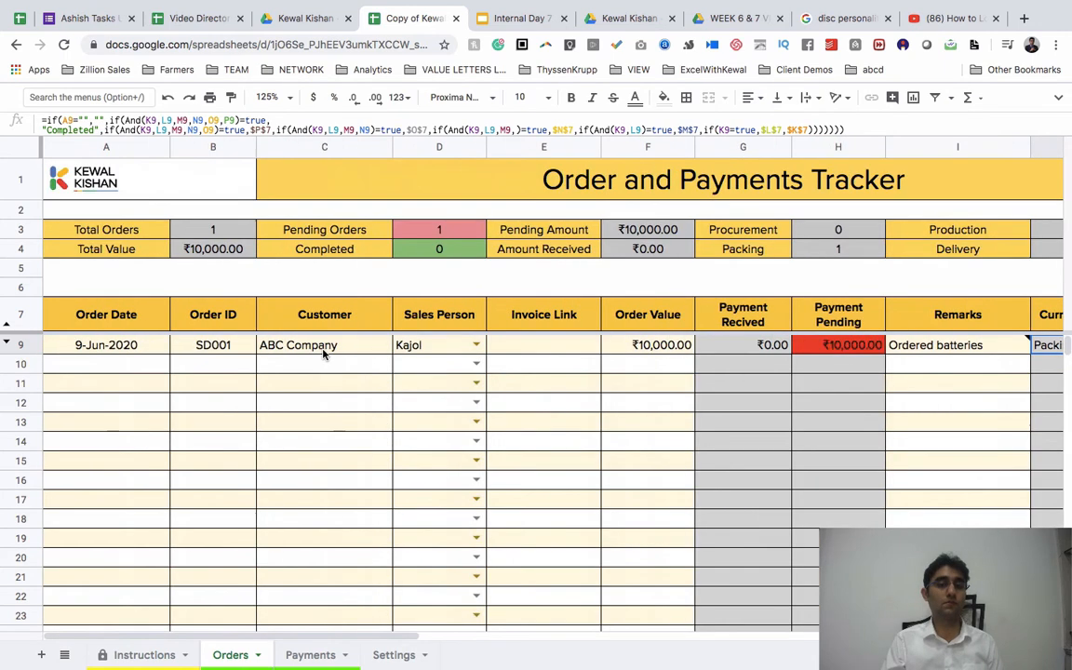
{"action": "left_click", "coordinate": [194, 233]}
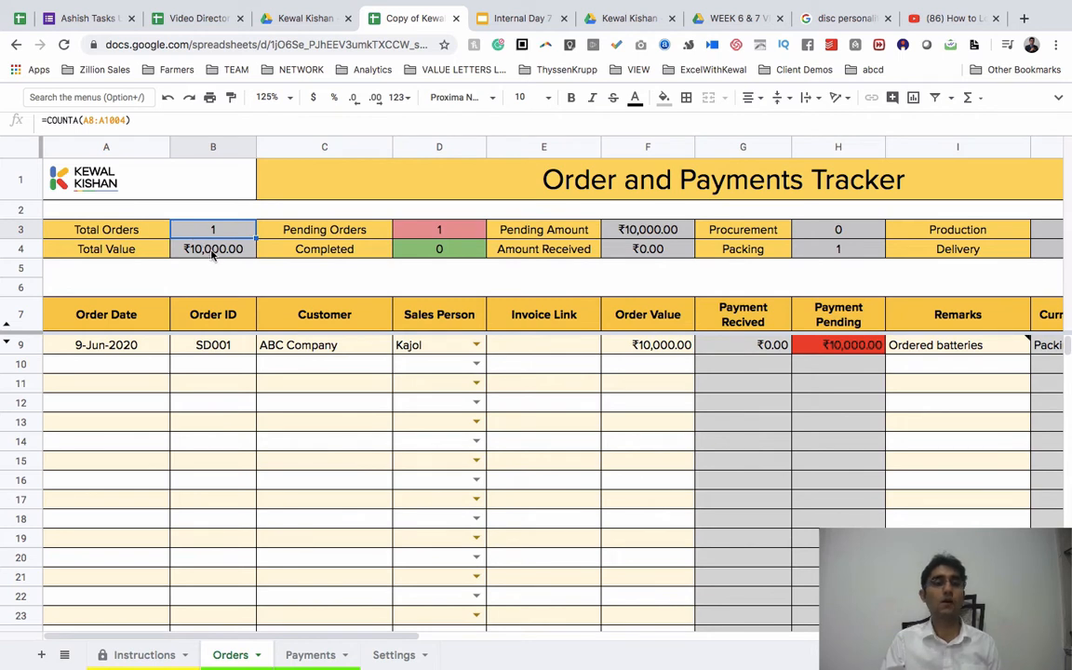
{"action": "left_click", "coordinate": [217, 253]}
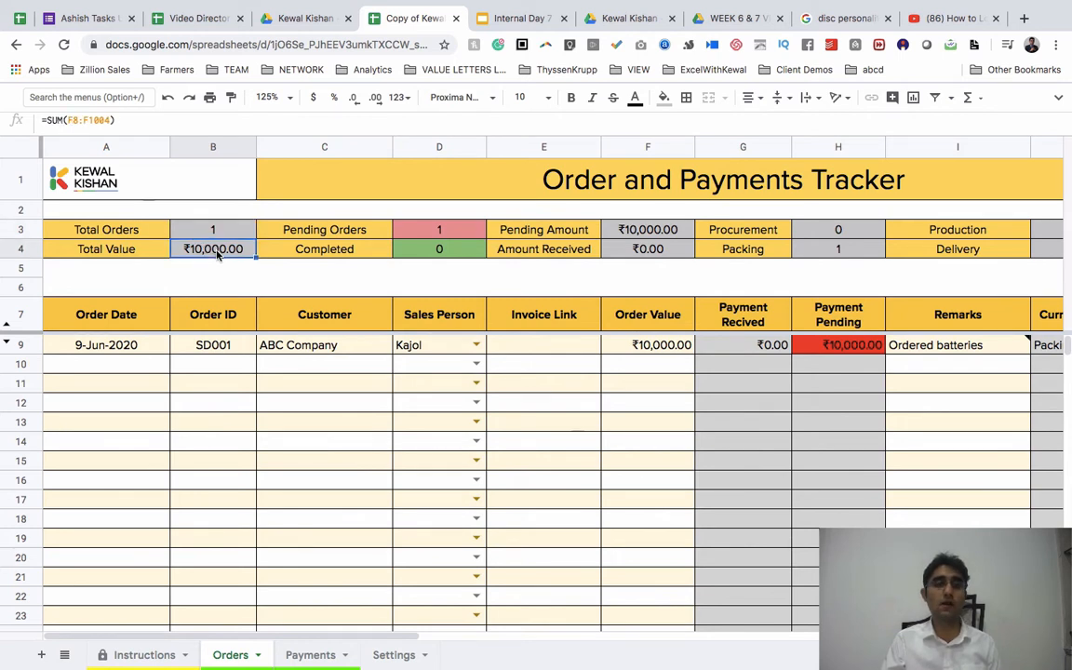
{"action": "left_click", "coordinate": [423, 231]}
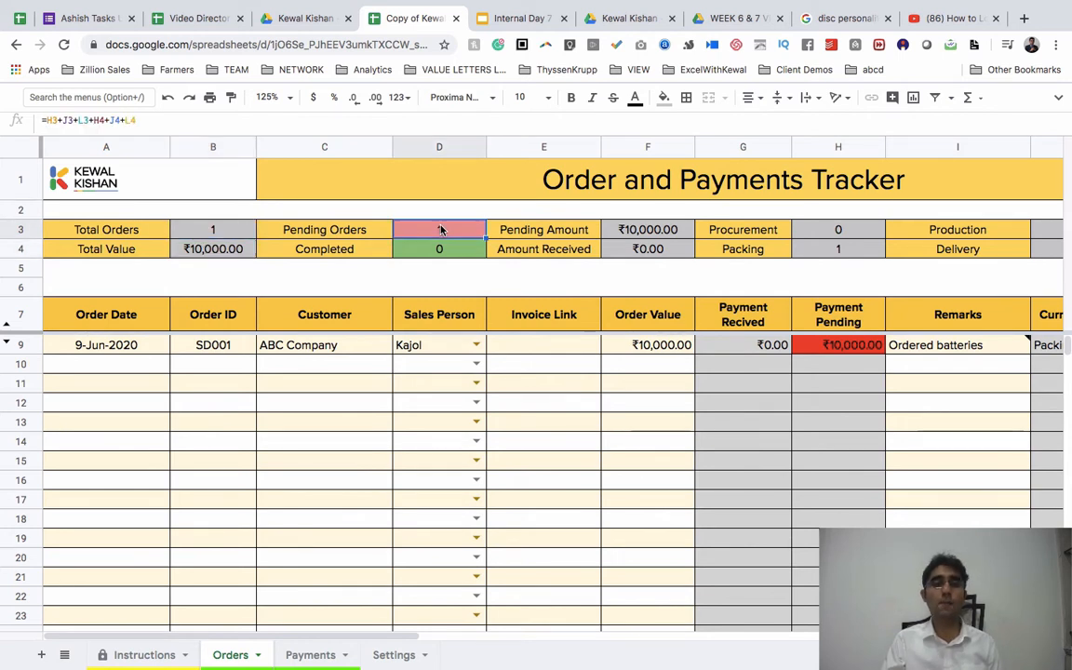
{"action": "scroll", "coordinate": [580, 367], "scroll_direction": "right", "scroll_amount": 10}
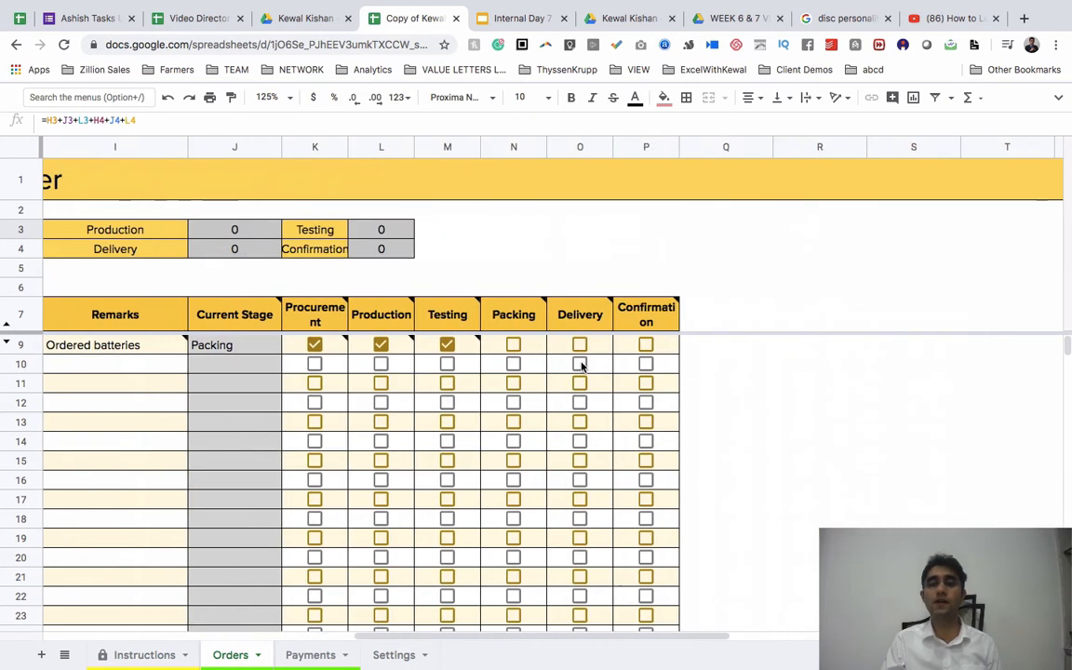
{"action": "scroll", "coordinate": [580, 366], "scroll_direction": "left", "scroll_amount": 10}
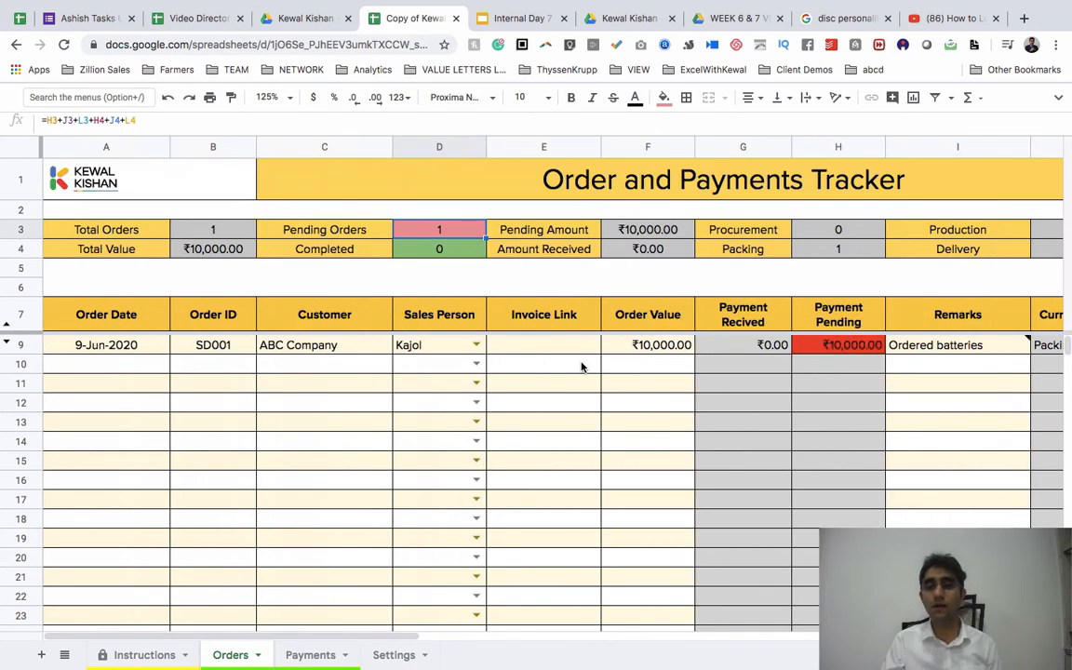
{"action": "scroll", "coordinate": [581, 367], "scroll_direction": "right", "scroll_amount": 10}
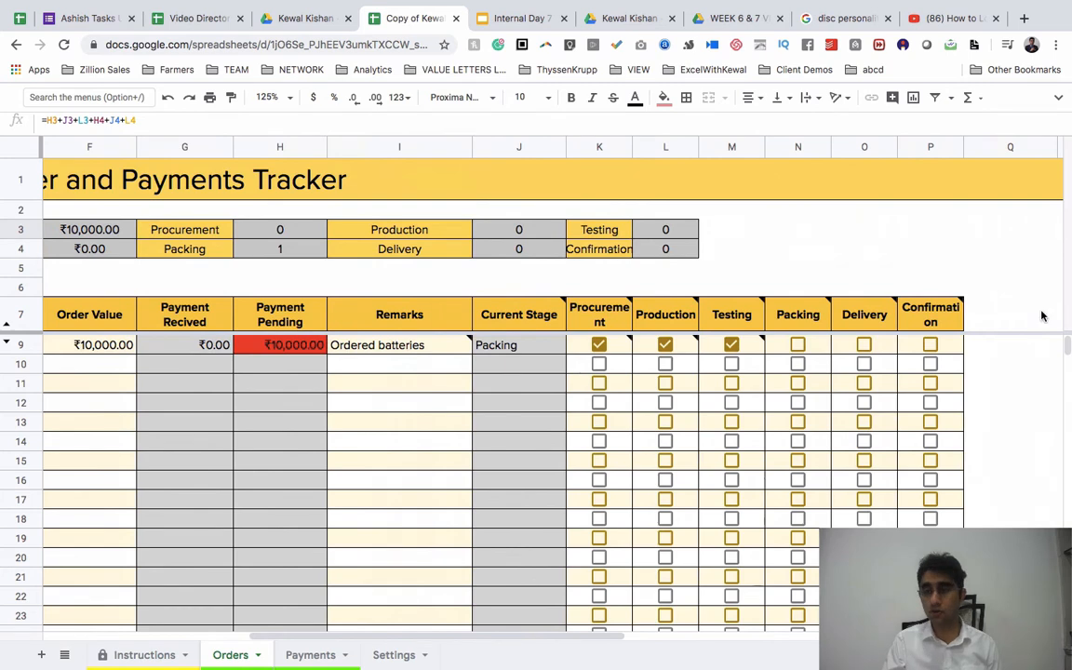
{"action": "scroll", "coordinate": [508, 426], "scroll_direction": "left", "scroll_amount": 10}
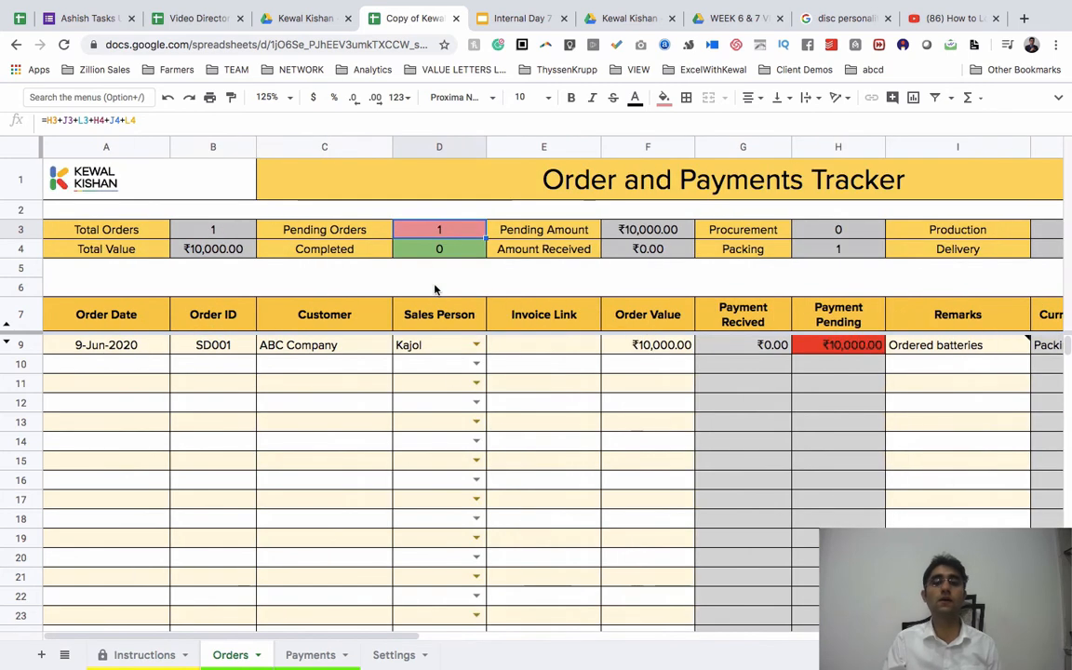
{"action": "left_click", "coordinate": [466, 251]}
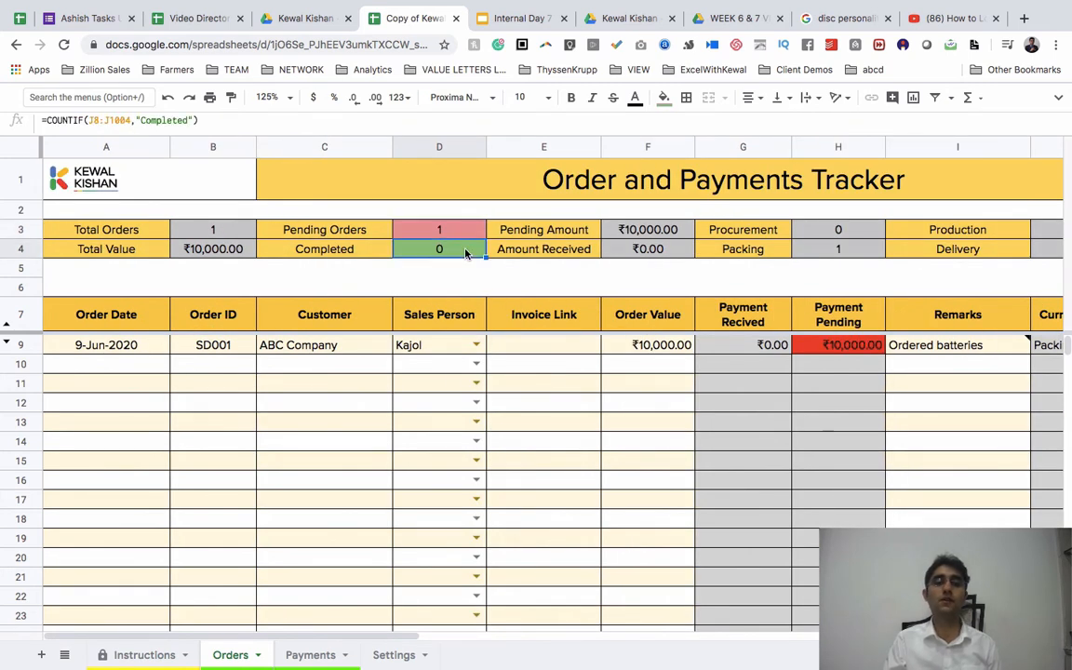
{"action": "left_click", "coordinate": [556, 233]}
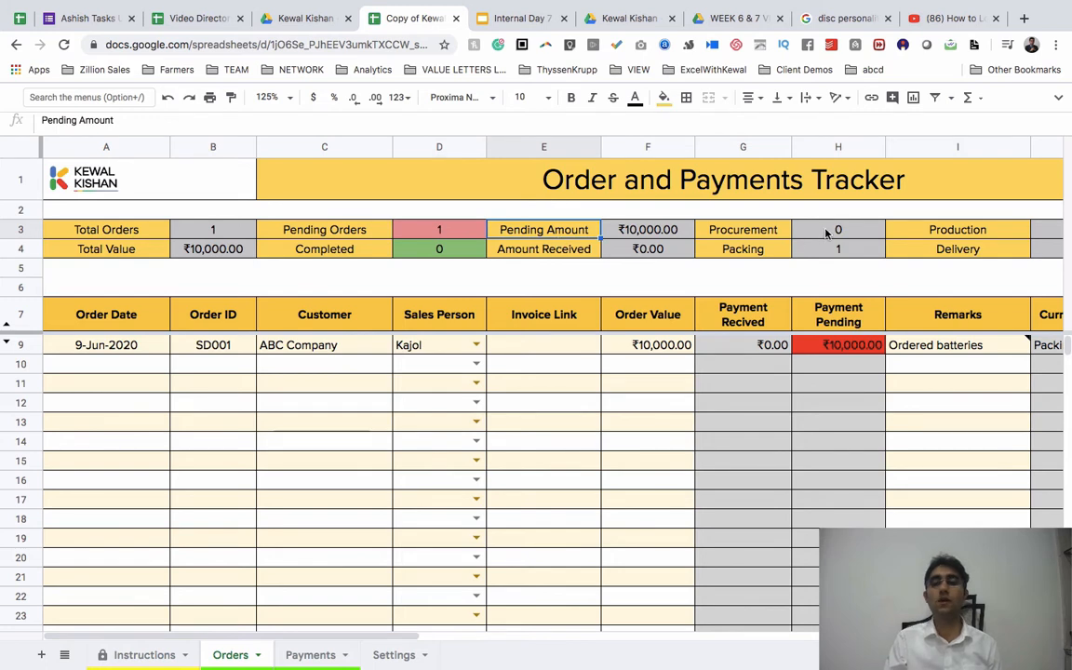
{"action": "scroll", "coordinate": [828, 243], "scroll_direction": "right", "scroll_amount": 5}
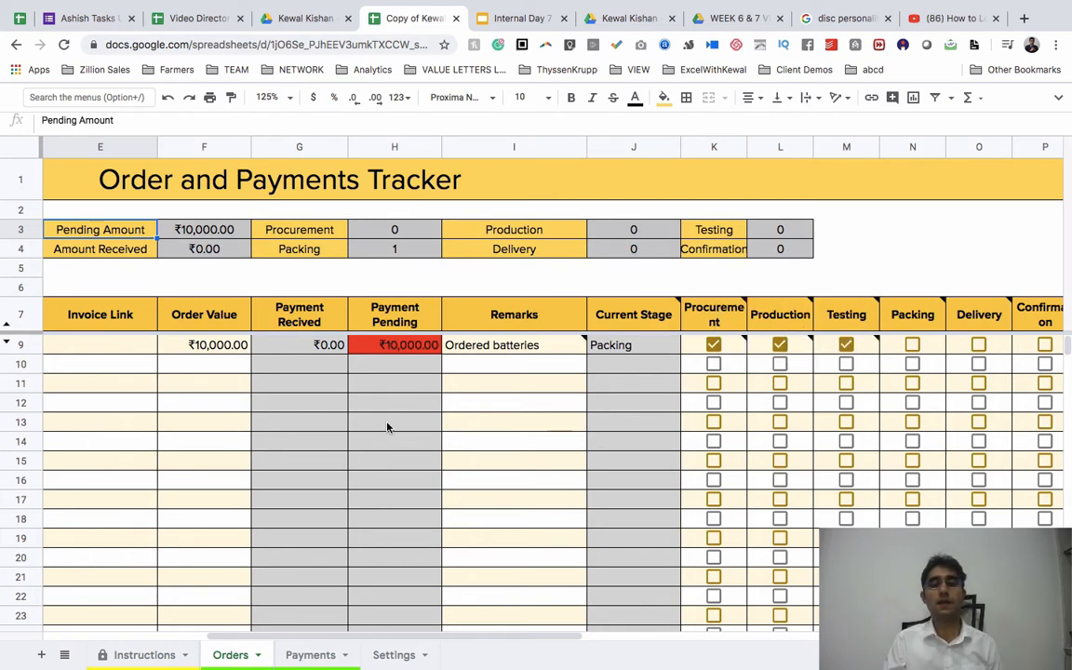
{"action": "scroll", "coordinate": [388, 427], "scroll_direction": "left", "scroll_amount": 5}
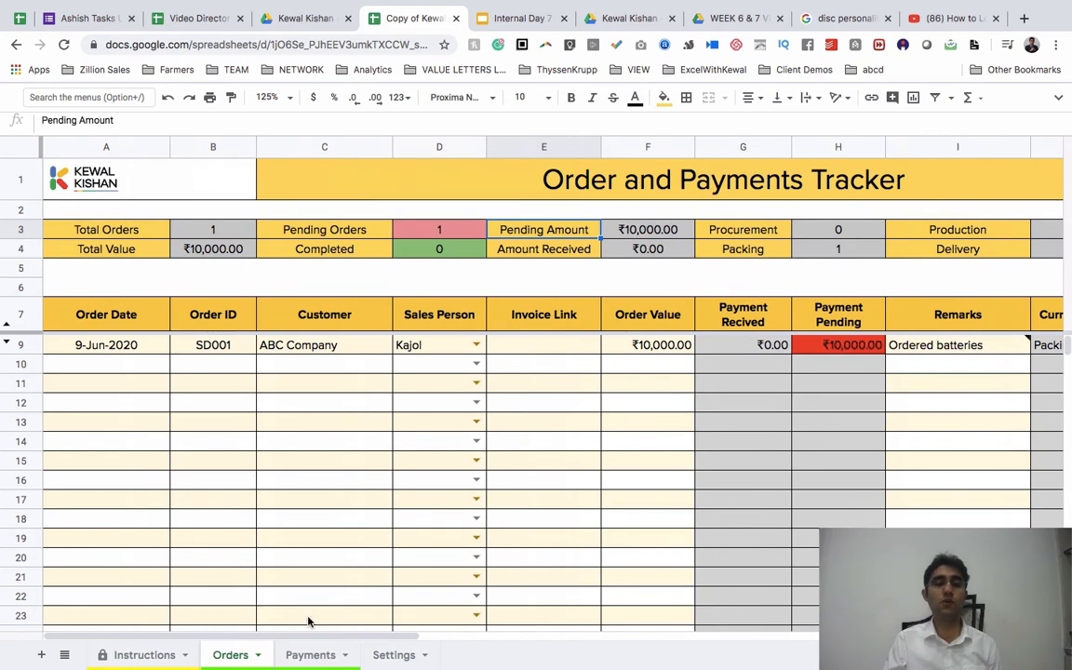
- On the Payments sheet, choose the ABC Company order's ID in row 3 and check its customer and order value cells
{"action": "left_click", "coordinate": [303, 656]}
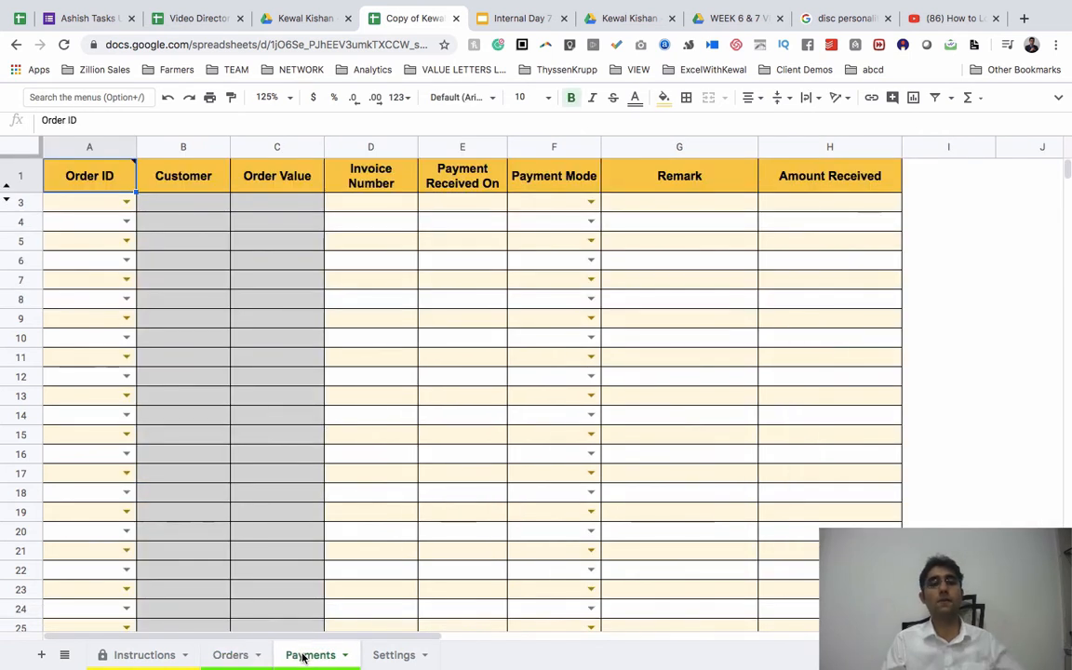
{"action": "left_click", "coordinate": [124, 202]}
{"action": "left_click", "coordinate": [76, 222]}
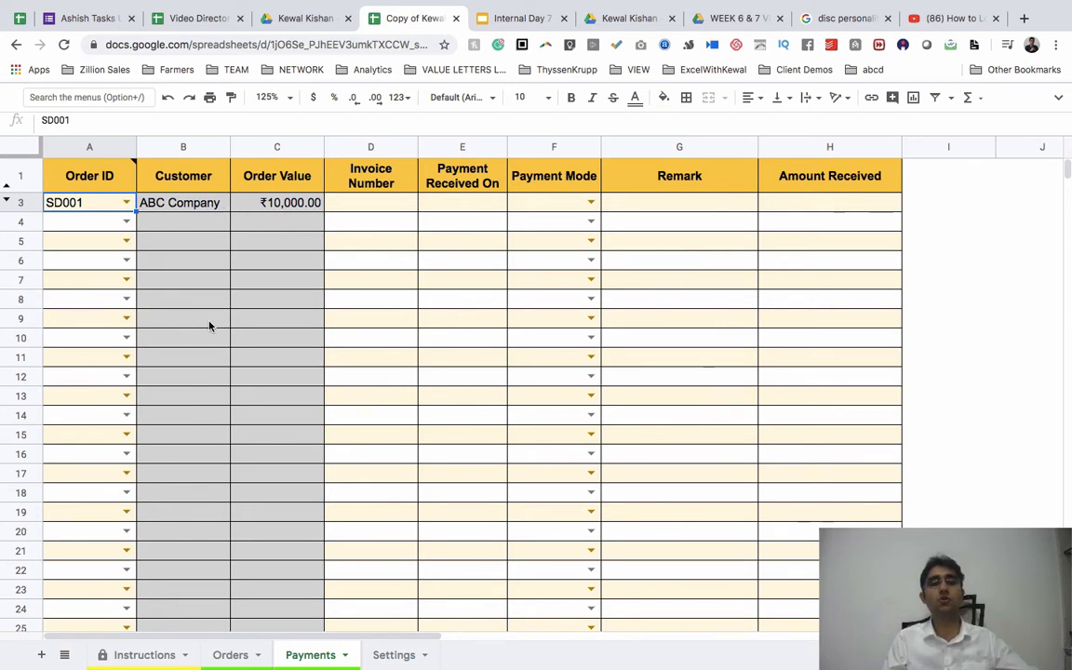
{"action": "left_click", "coordinate": [176, 210]}
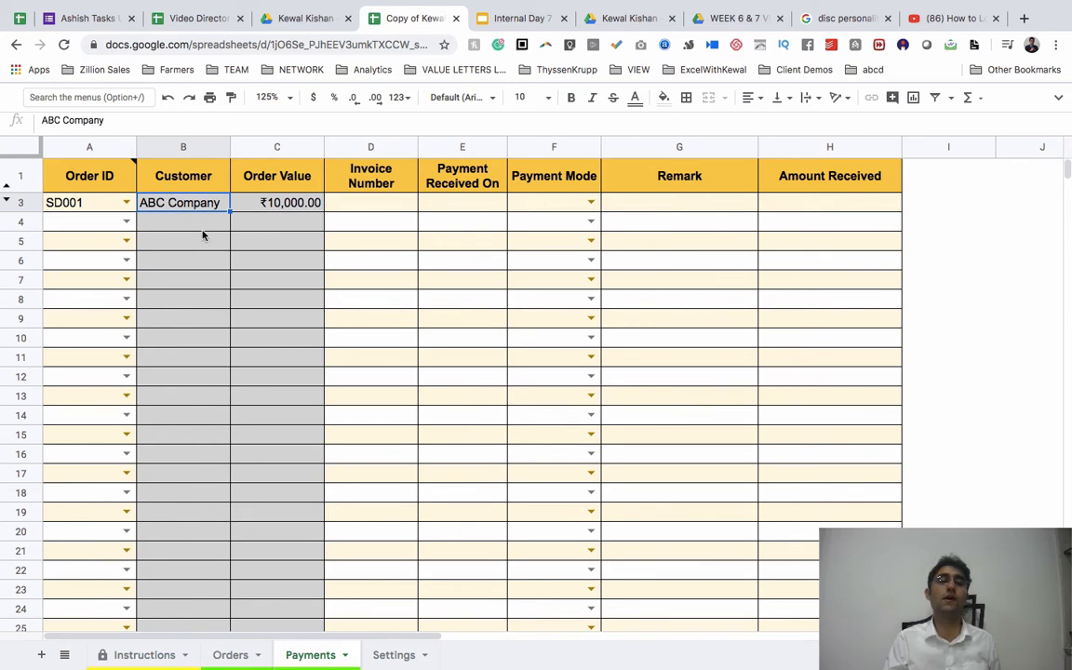
{"action": "left_click", "coordinate": [62, 204]}
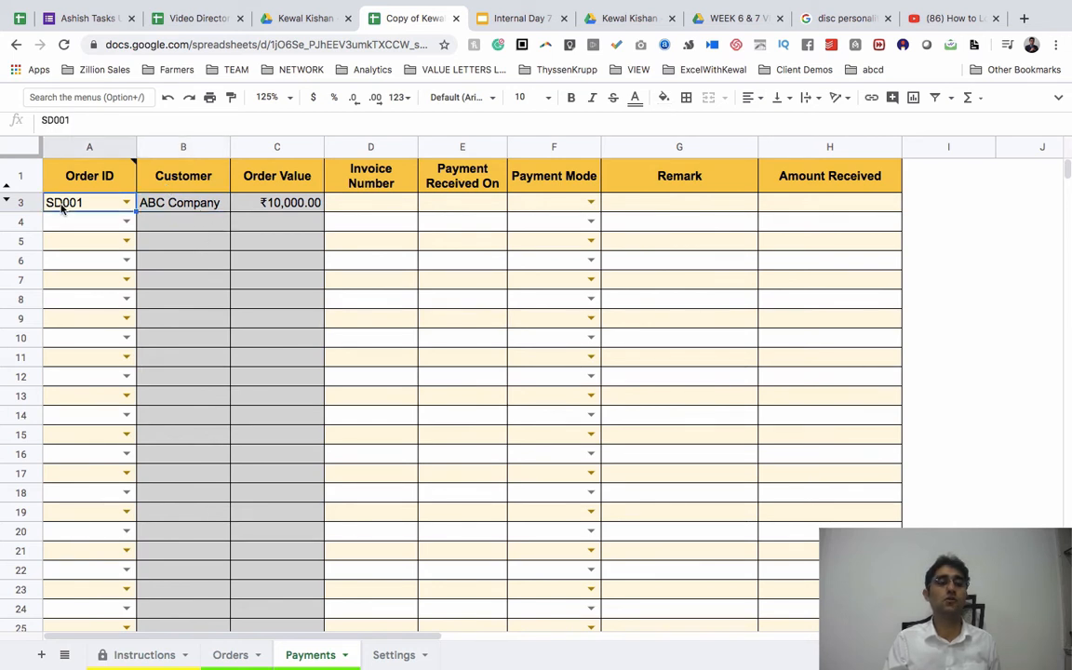
{"action": "left_click", "coordinate": [183, 209]}
{"action": "left_click", "coordinate": [258, 206]}
{"action": "left_click", "coordinate": [363, 210]}
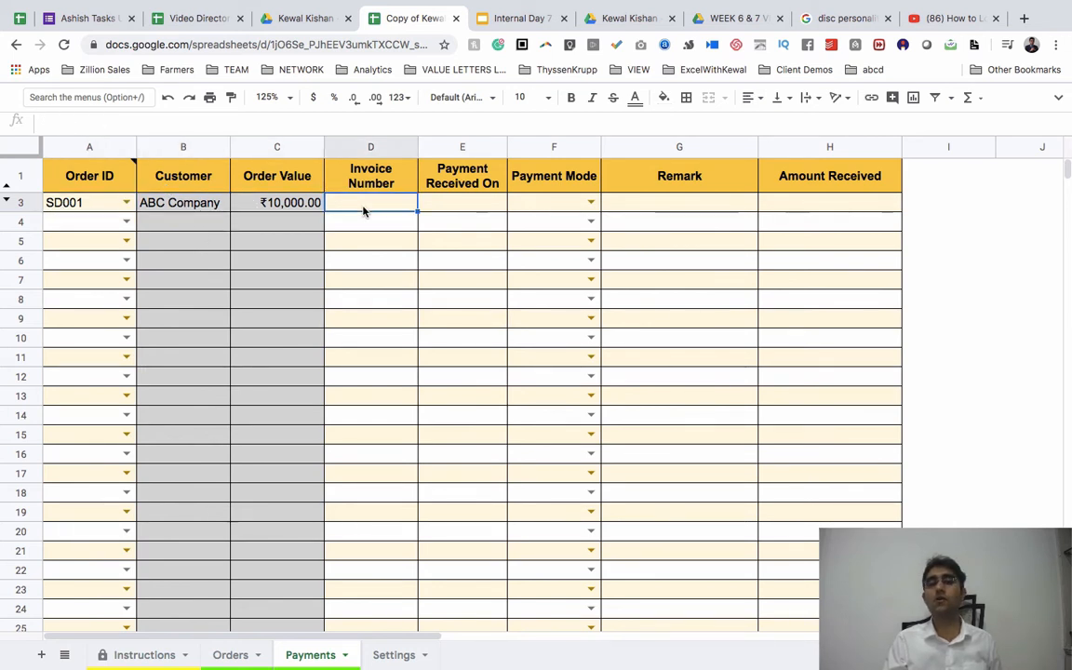
- Set the row 3 payment's received date to 10-Jun-2020 and its payment mode to Cheque
{"action": "double_click", "coordinate": [455, 211]}
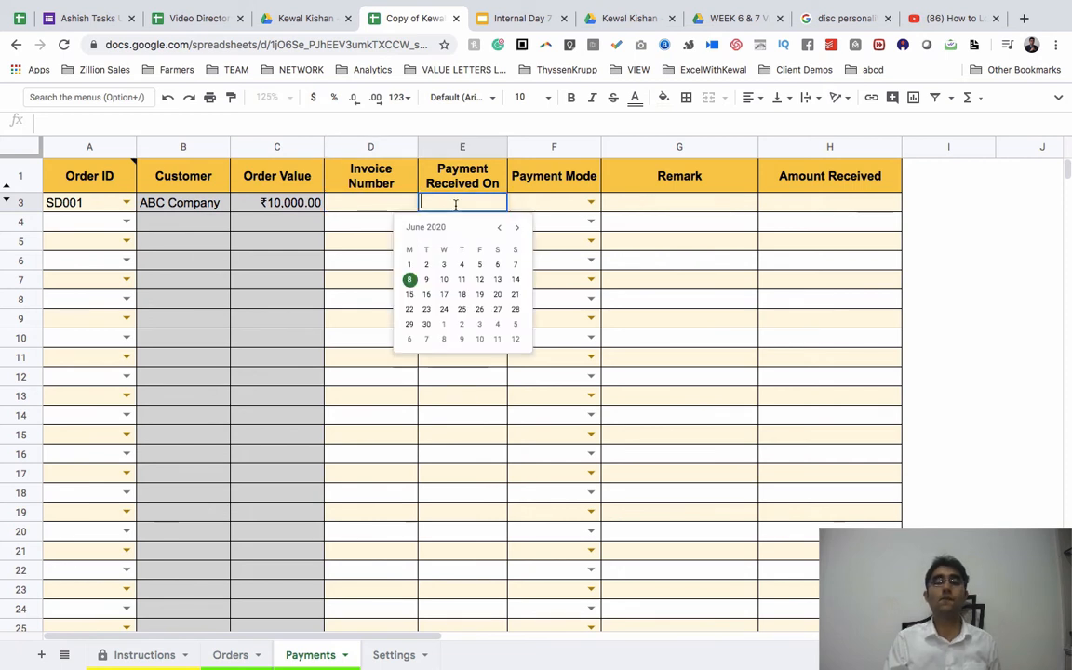
{"action": "left_click", "coordinate": [445, 281]}
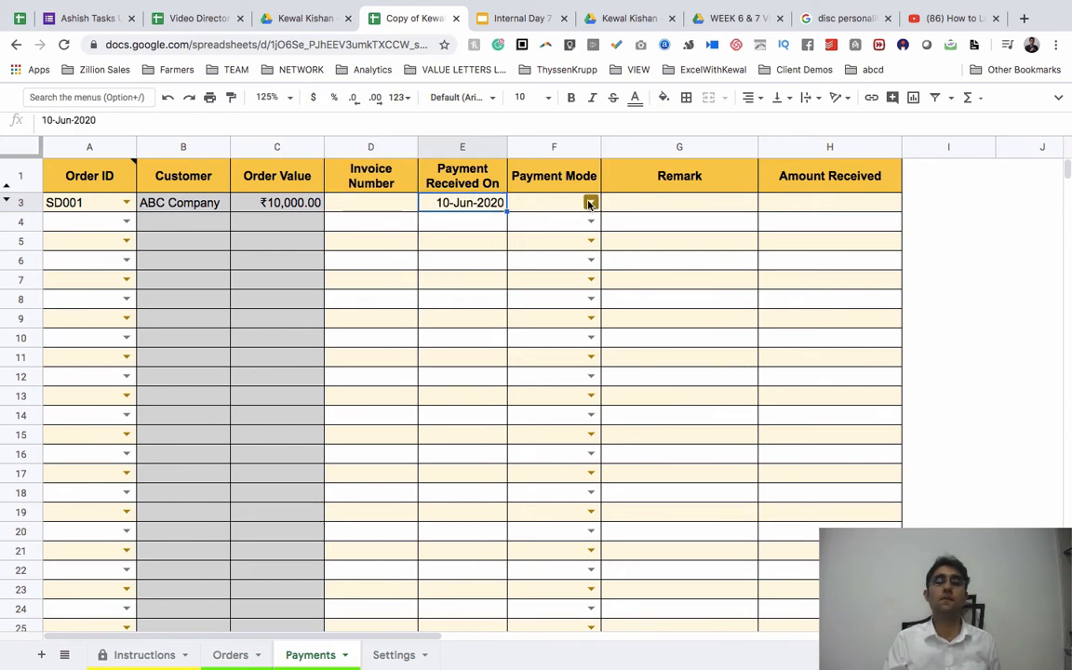
{"action": "left_click", "coordinate": [590, 203]}
{"action": "left_click", "coordinate": [552, 262]}
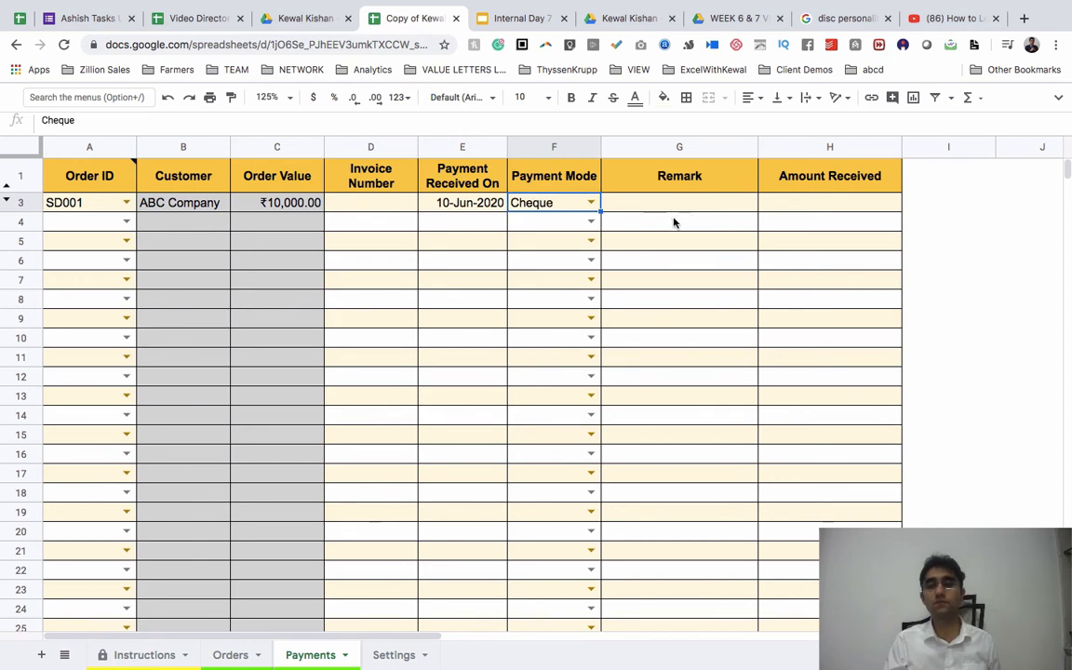
- Enter the remark "Advance payment of 20%" and an amount received of 2000 for the payment in row 3
{"action": "left_click", "coordinate": [699, 211]}
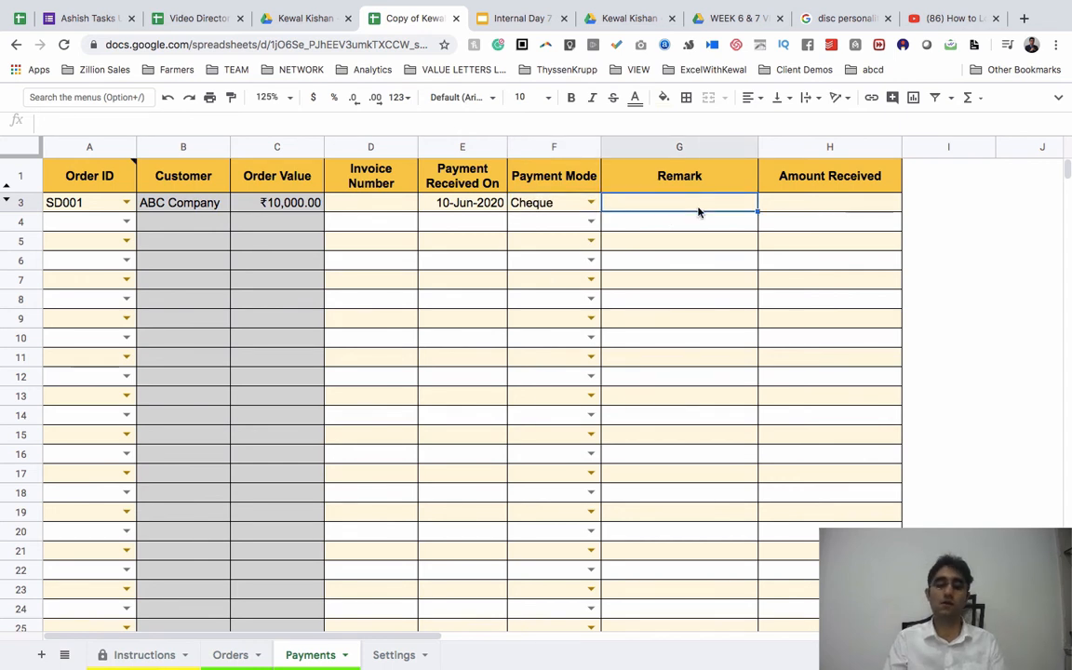
{"action": "type", "text": "Advanc"}
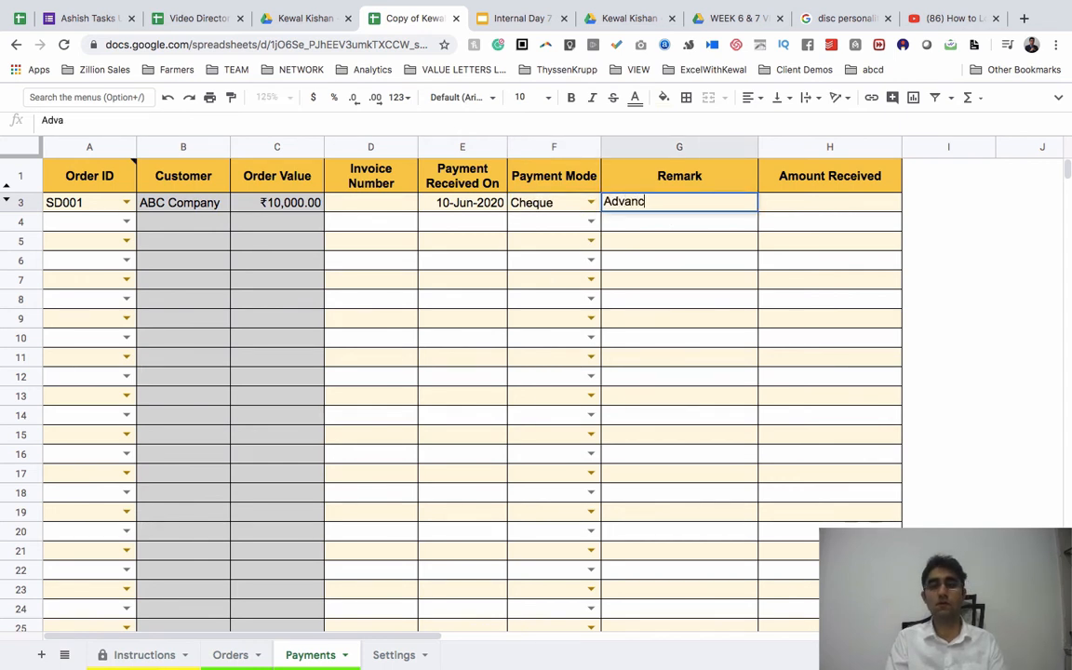
{"action": "type", "text": "e payment"}
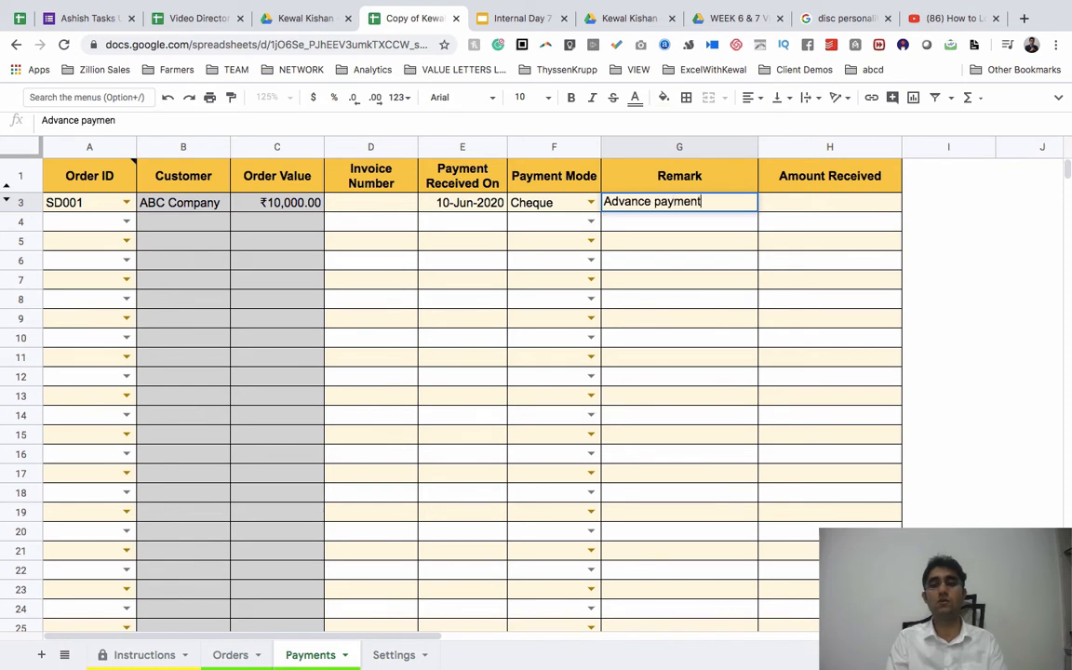
{"action": "type", "text": " of 20%"}
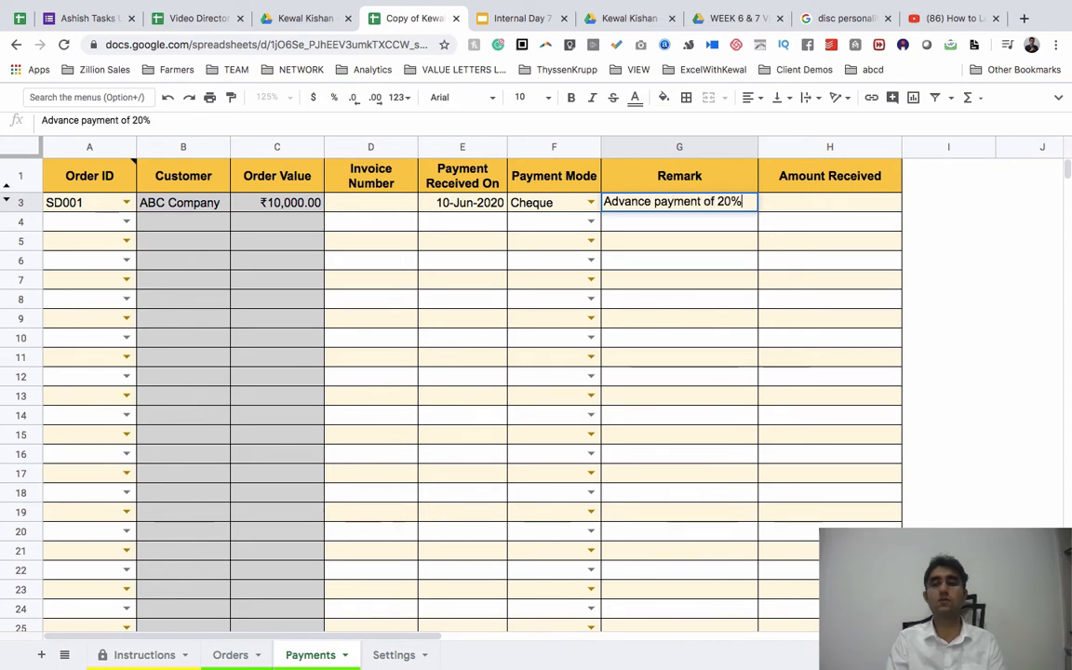
{"action": "key", "text": "Tab"}
{"action": "type", "text": "2000"}
{"action": "left_click", "coordinate": [606, 210]}
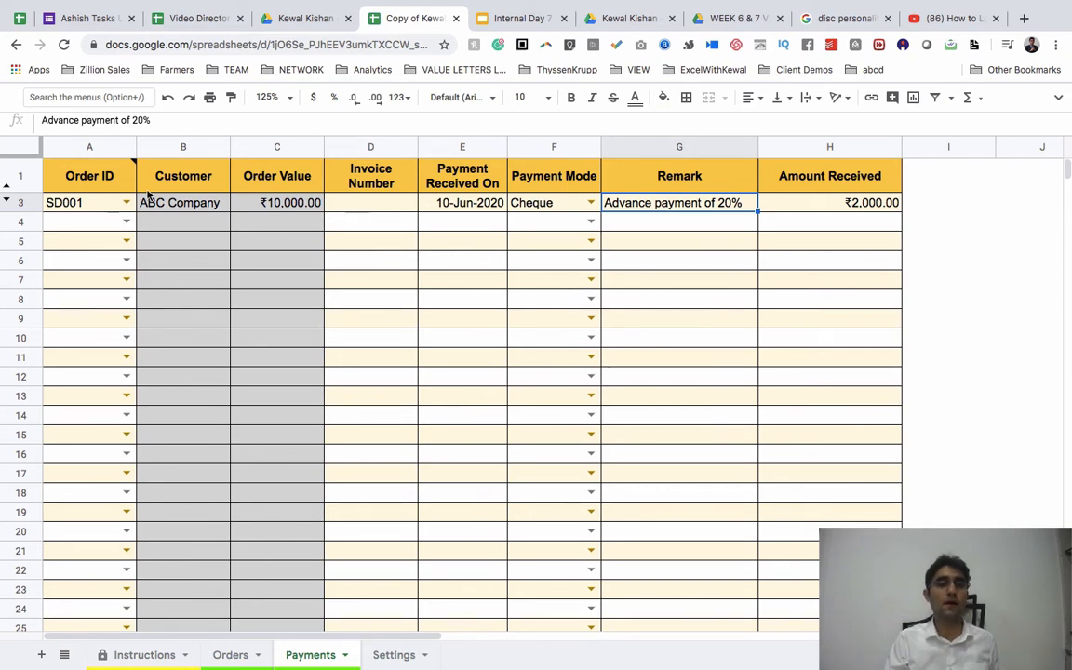
- Start a second payment entry in row 4 by choosing the same ABC Company order ID
{"action": "left_click", "coordinate": [128, 221]}
{"action": "left_click", "coordinate": [98, 244]}
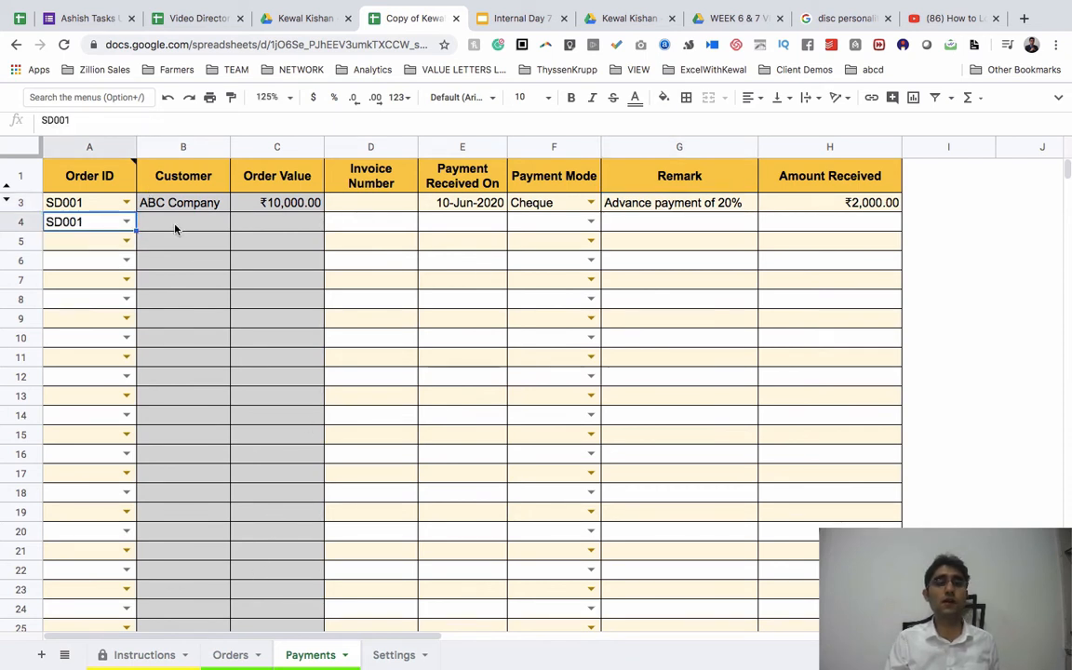
{"action": "left_click", "coordinate": [180, 228]}
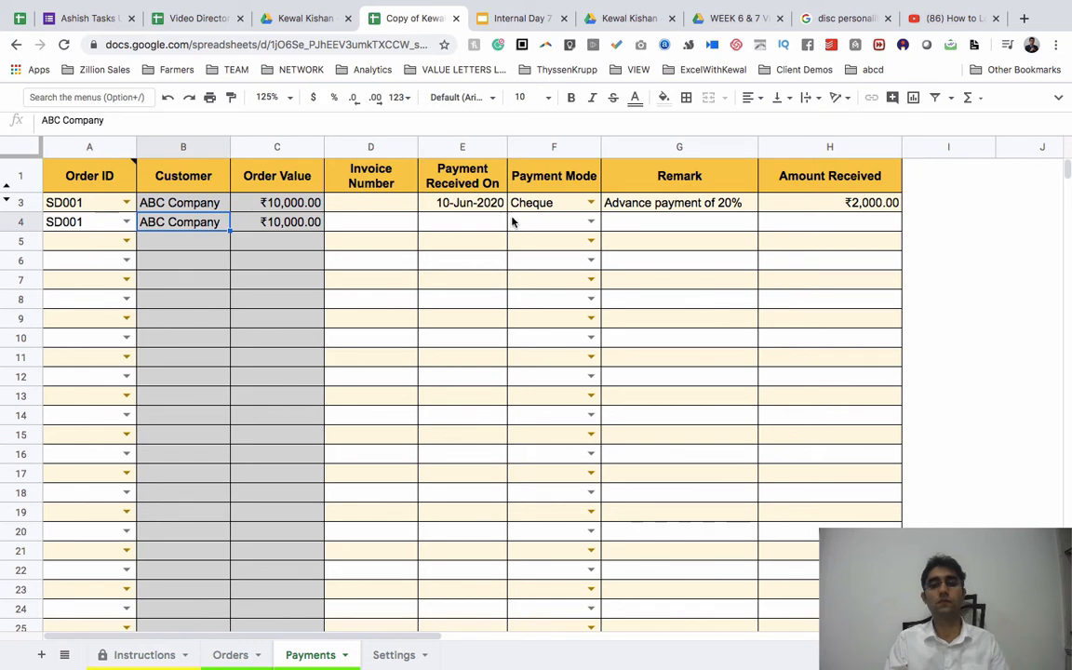
- Set the row 4 payment's received date to 12-Jun-2020 and its payment mode to NEFT/IMPS
{"action": "left_click", "coordinate": [467, 222]}
{"action": "double_click", "coordinate": [467, 221]}
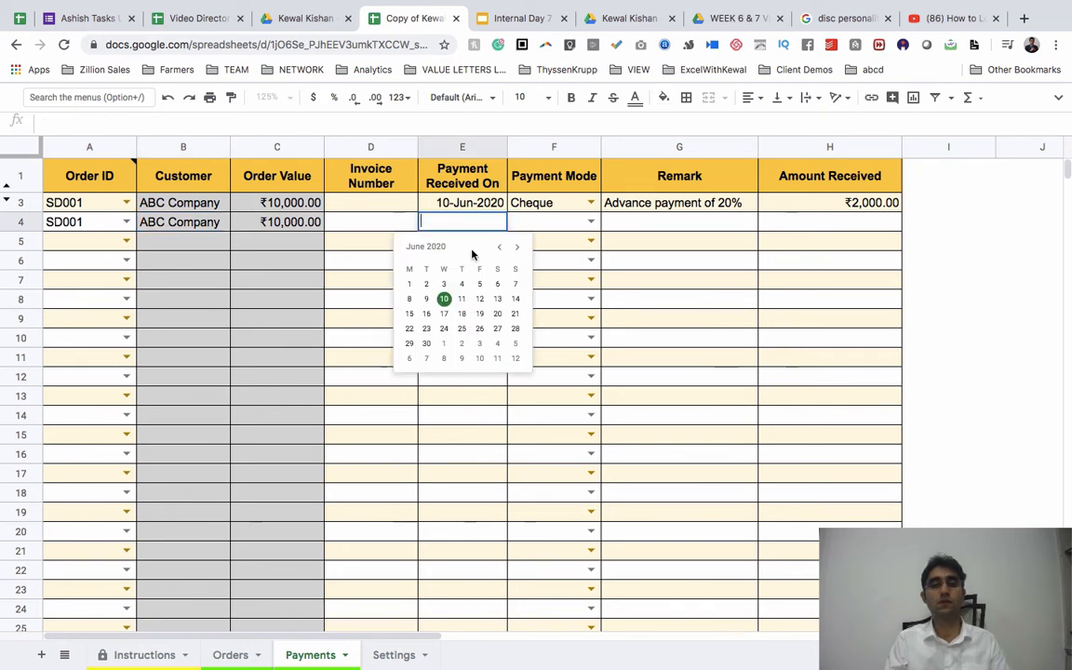
{"action": "left_click", "coordinate": [481, 296]}
{"action": "left_click", "coordinate": [590, 223]}
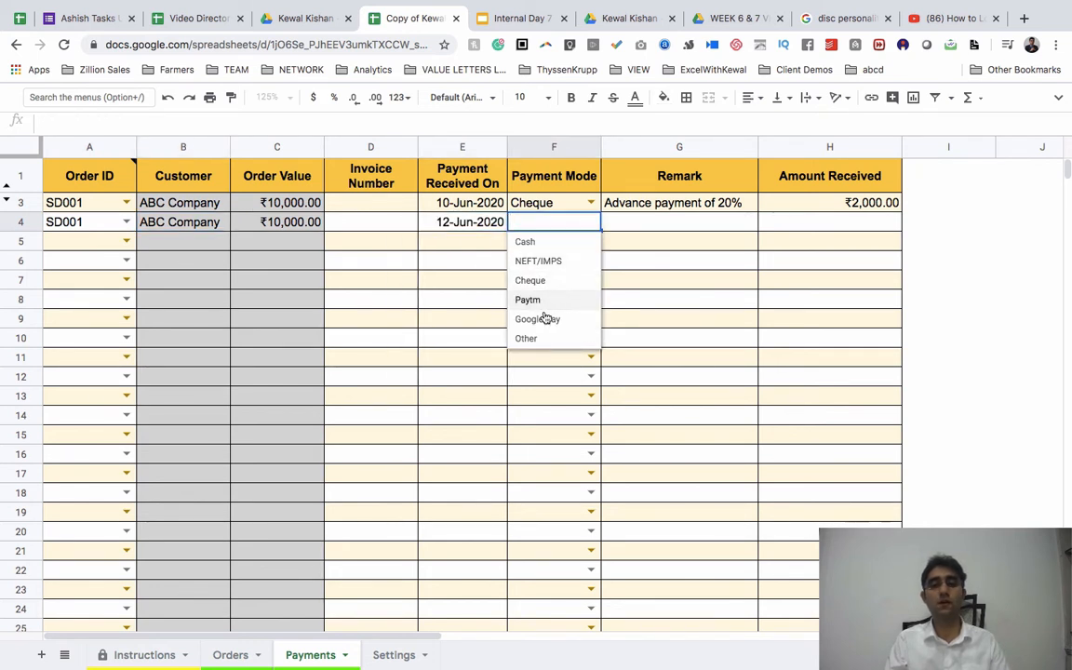
{"action": "left_click", "coordinate": [538, 260]}
- Enter the remark "Middle 30% payment" and an amount received of 3000 in row 4, and check both payment dates
{"action": "left_click", "coordinate": [678, 227]}
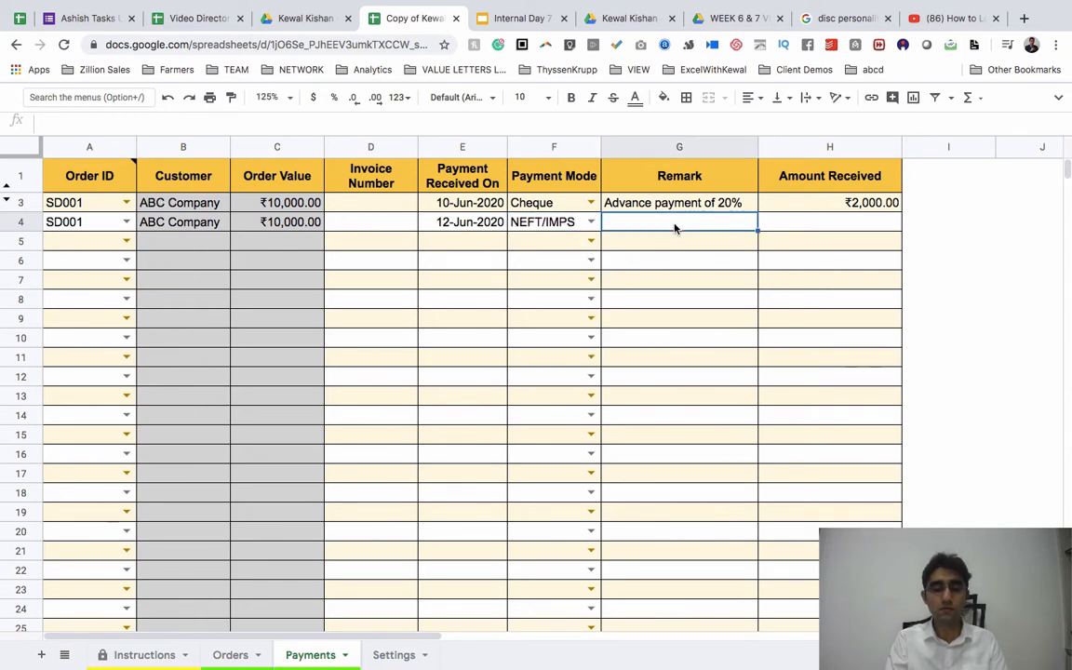
{"action": "type", "text": "Middle 30"}
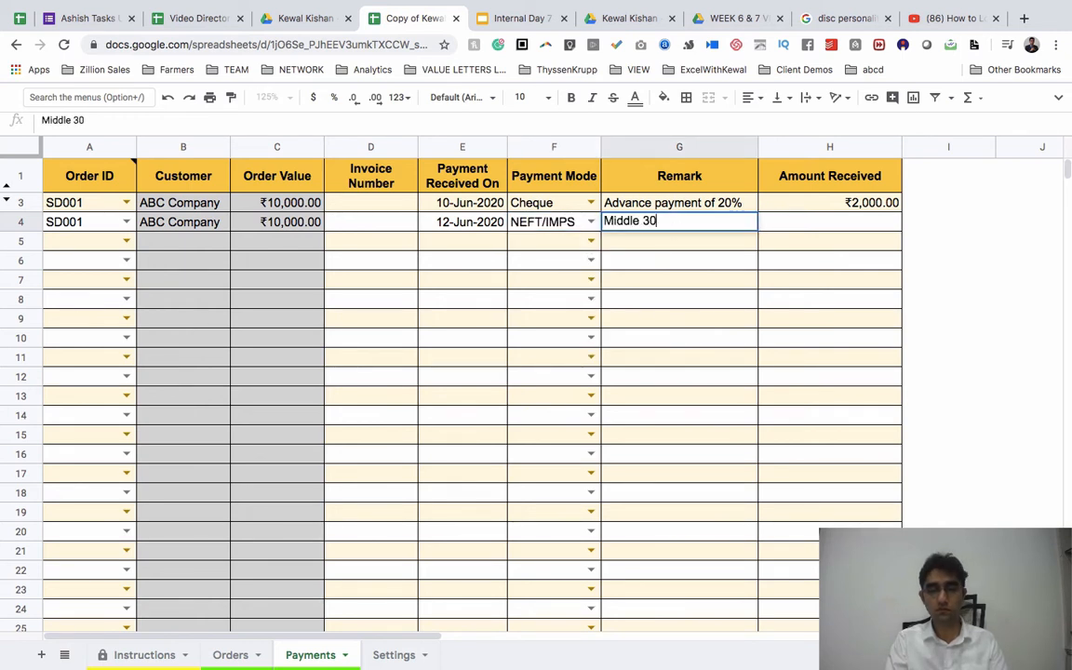
{"action": "type", "text": "% payment"}
{"action": "key", "text": "Tab"}
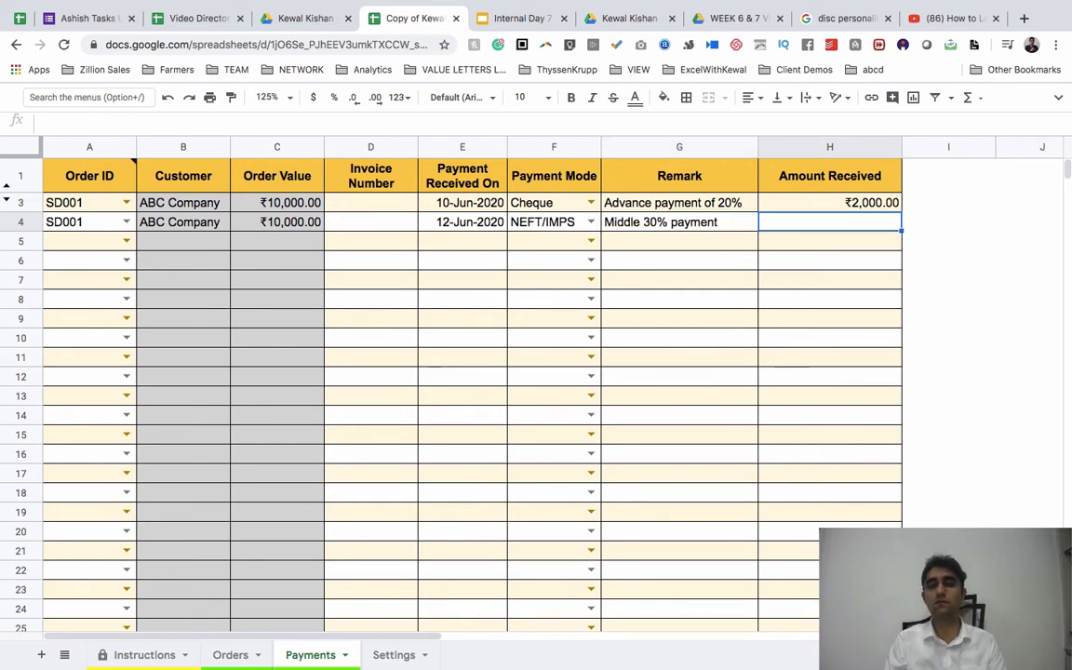
{"action": "type", "text": "3000"}
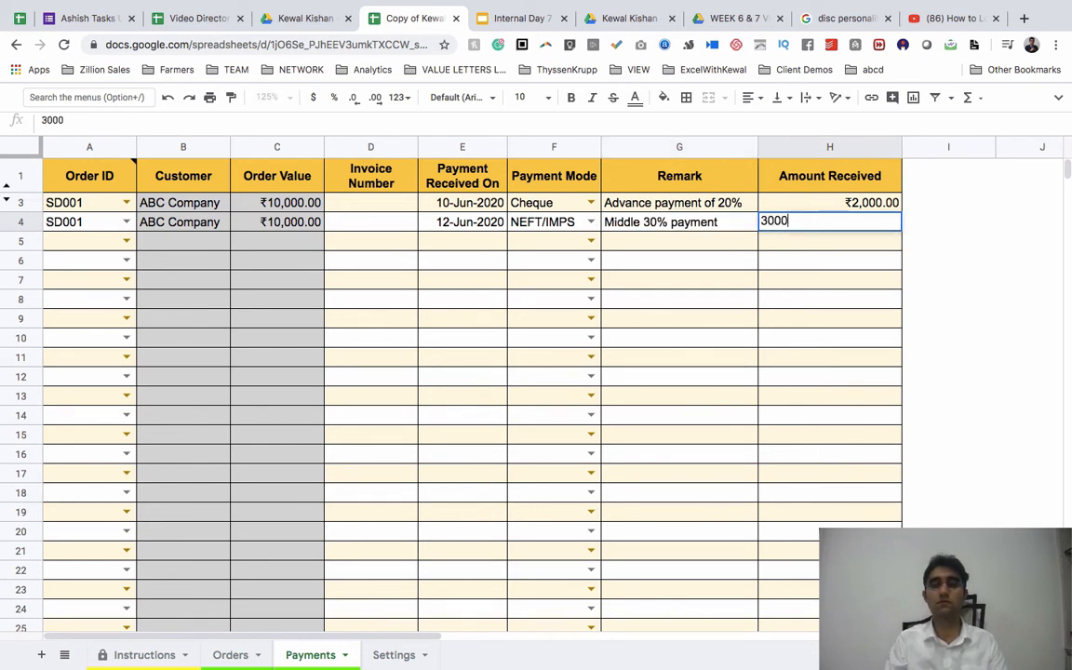
{"action": "key", "text": "Left"}
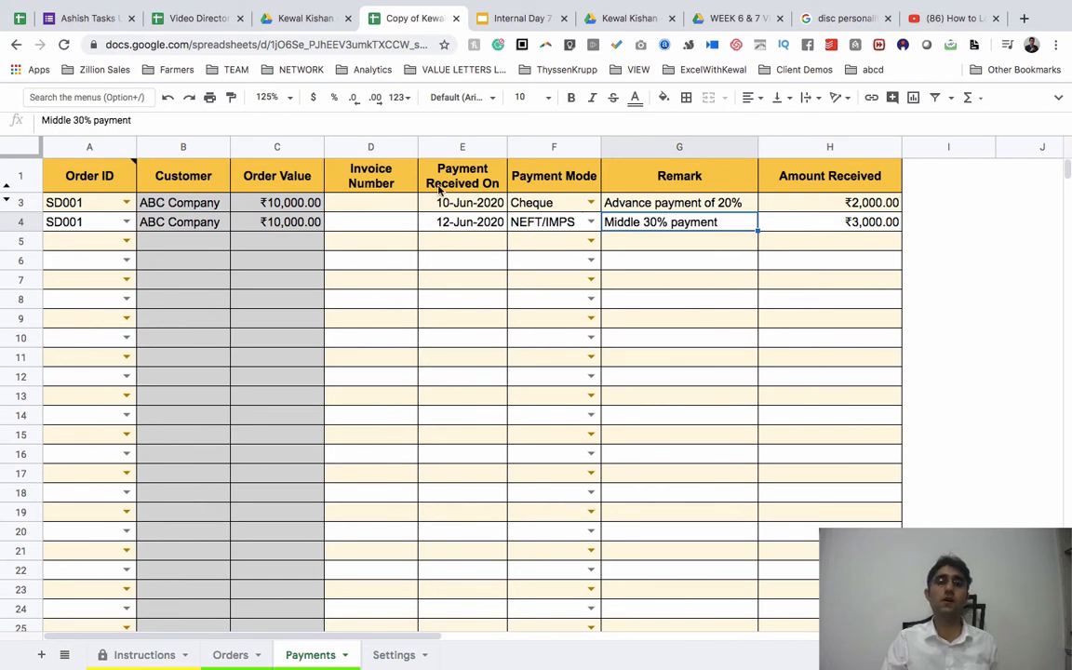
{"action": "left_click", "coordinate": [457, 206]}
{"action": "left_click", "coordinate": [455, 222]}
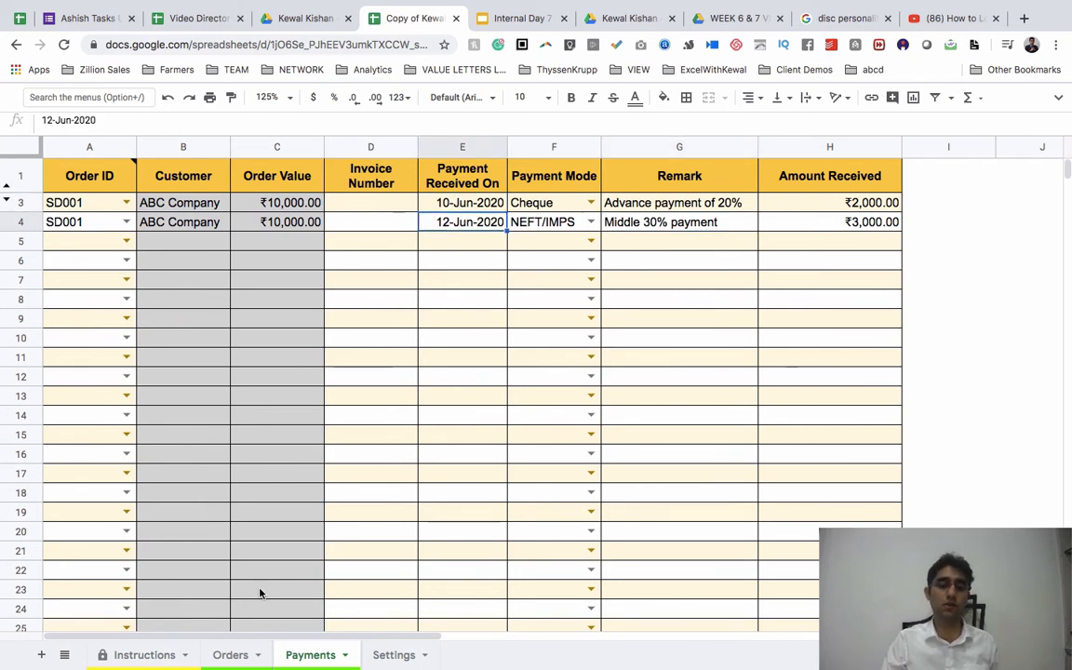
- Check the ABC Company order's received payment, pending payment and remark on the Orders sheet
{"action": "left_click", "coordinate": [230, 655]}
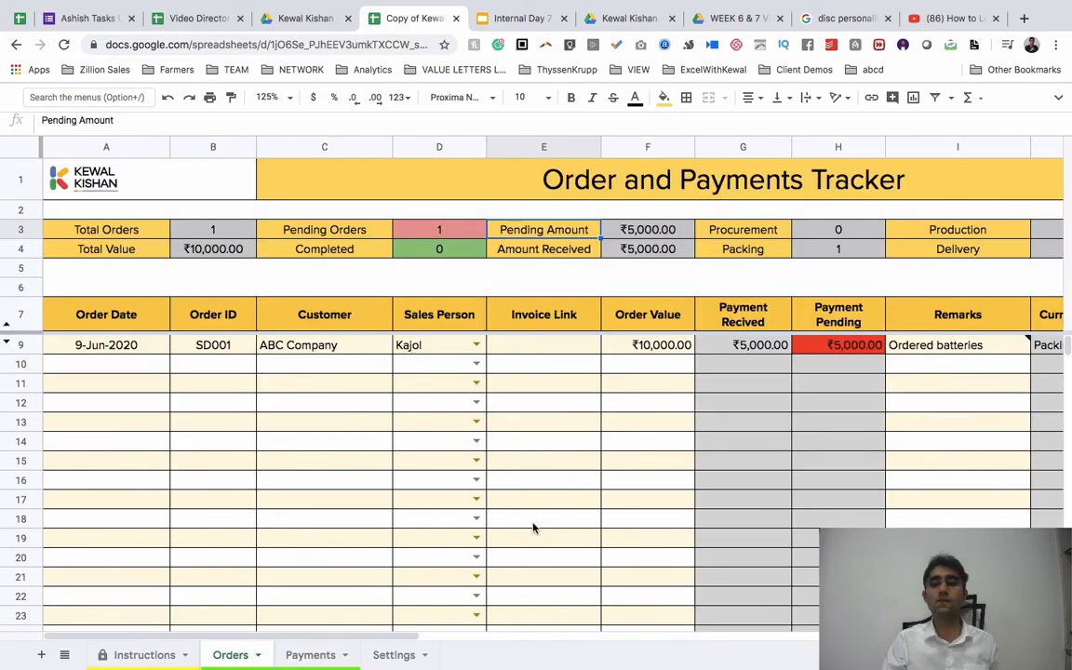
{"action": "left_click", "coordinate": [742, 346]}
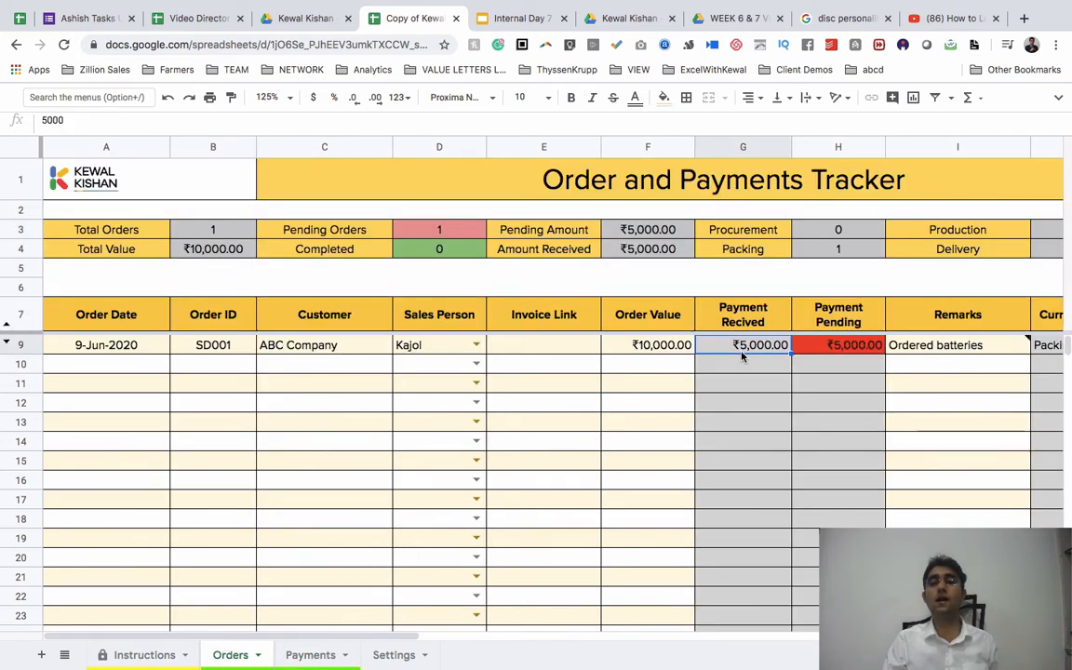
{"action": "scroll", "coordinate": [743, 356], "scroll_direction": "right", "scroll_amount": 2}
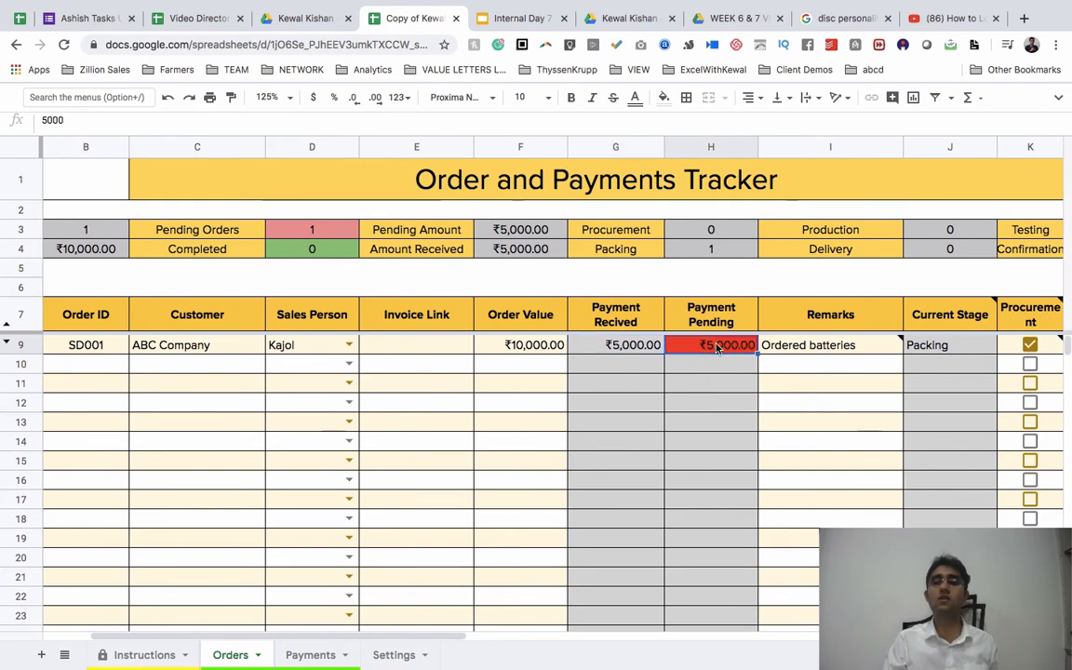
{"action": "left_click", "coordinate": [826, 344]}
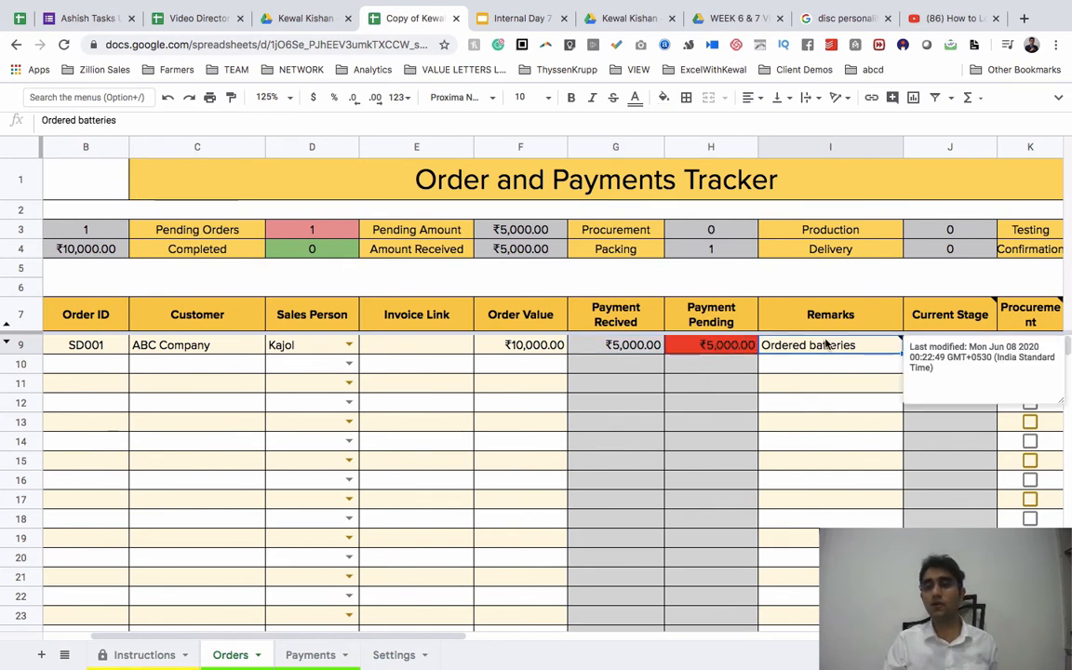
- Mark the Packing stage of the ABC Company order as done and check its current stage against the Delivery count
{"action": "scroll", "coordinate": [826, 345], "scroll_direction": "right", "scroll_amount": 8}
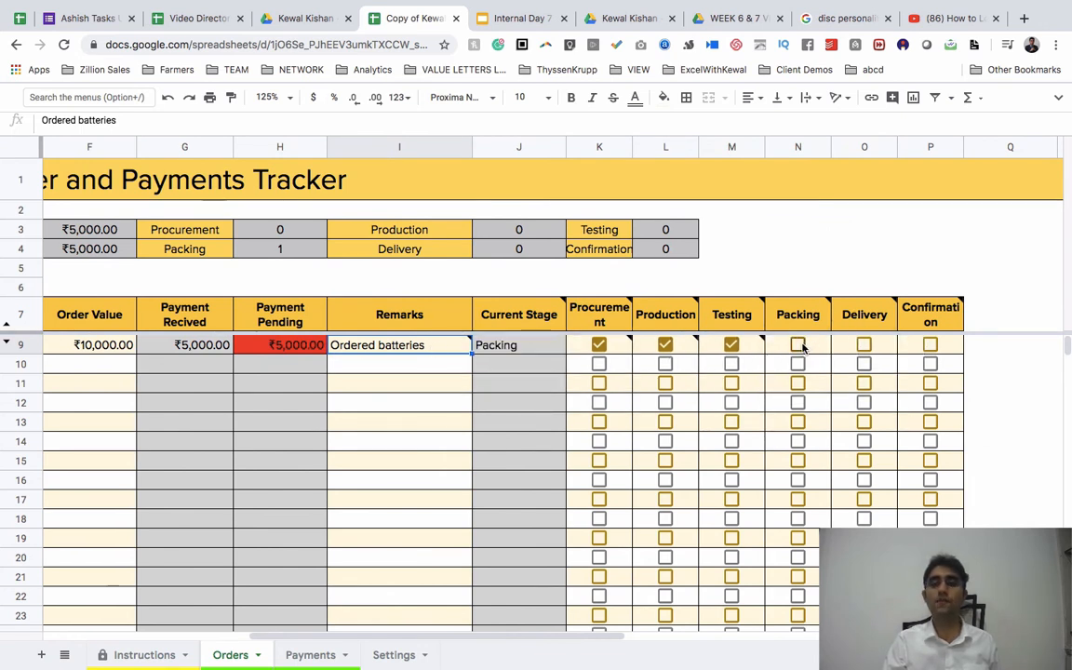
{"action": "left_click", "coordinate": [800, 345]}
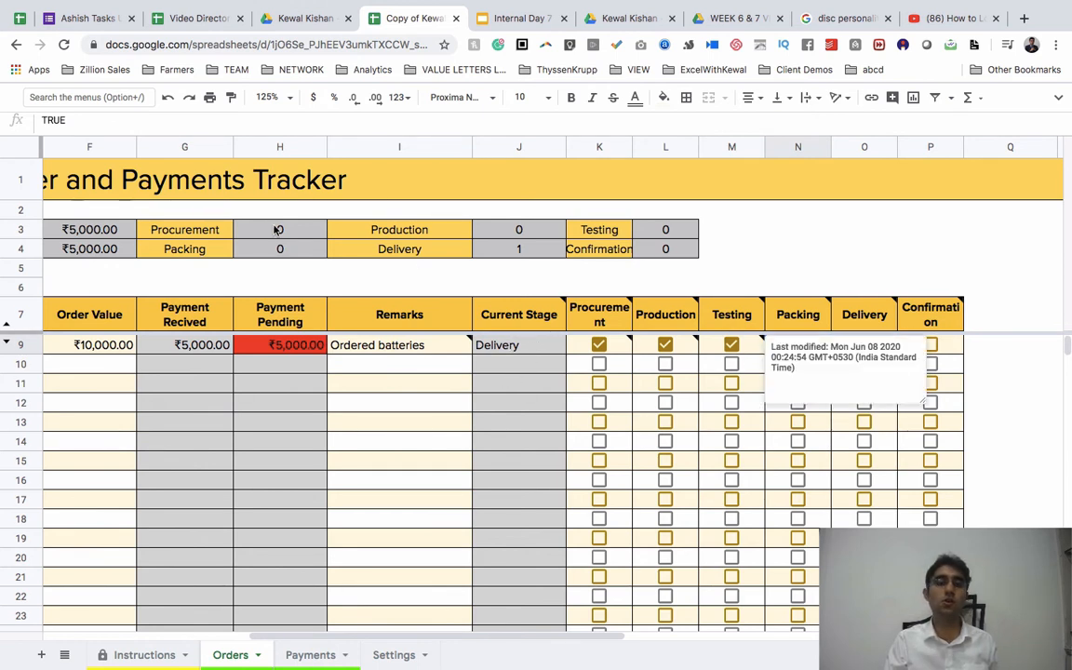
{"action": "left_click", "coordinate": [516, 345]}
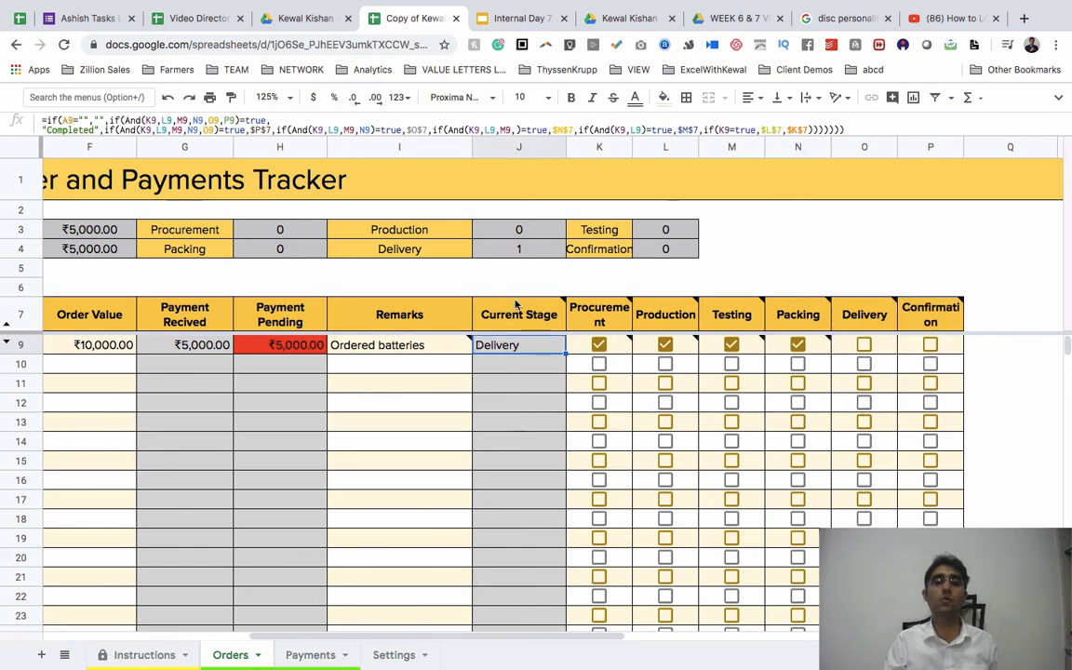
{"action": "left_click", "coordinate": [516, 248]}
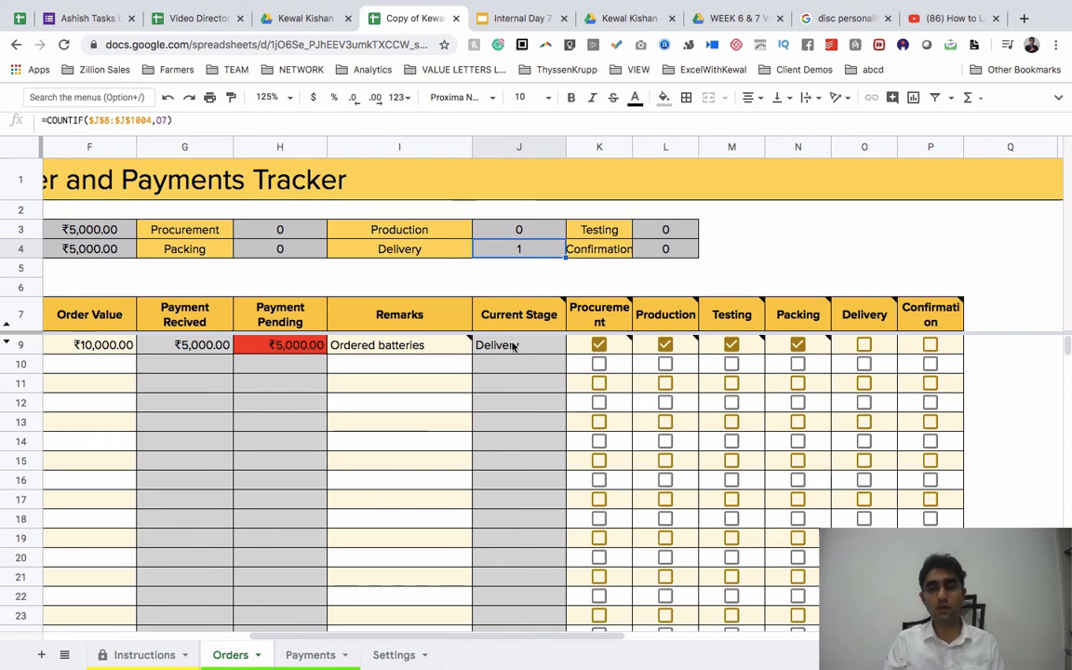
- Examine the Current Stage column, the stage counts in the summary and the order's received and pending payments
{"action": "left_click_drag", "start_coordinate": [515, 345], "coordinate": [519, 517]}
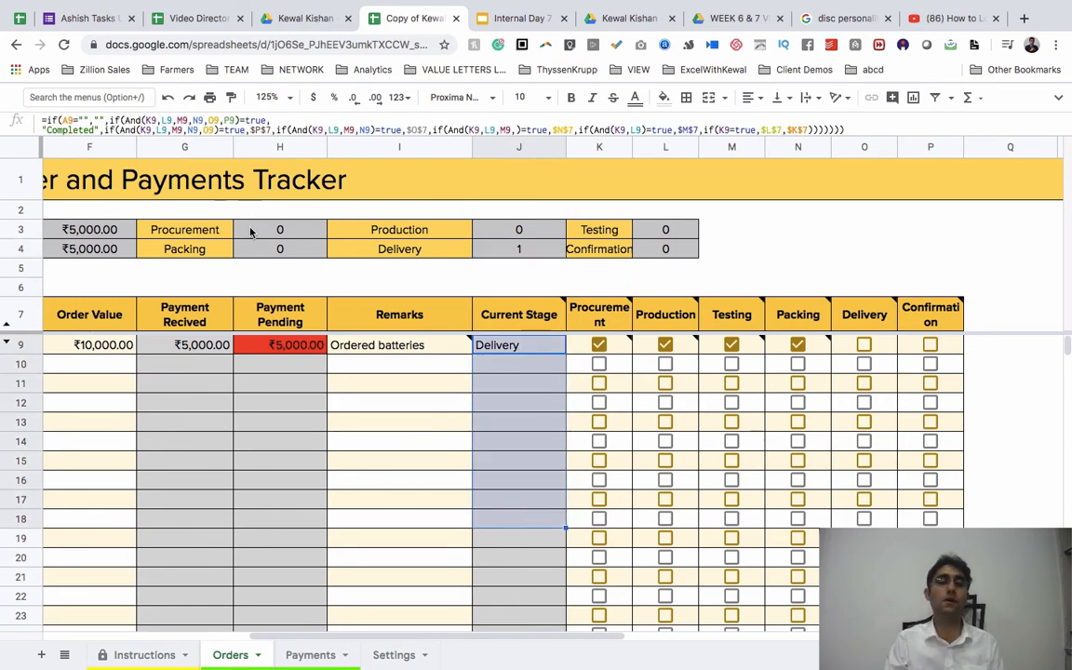
{"action": "left_click", "coordinate": [280, 229]}
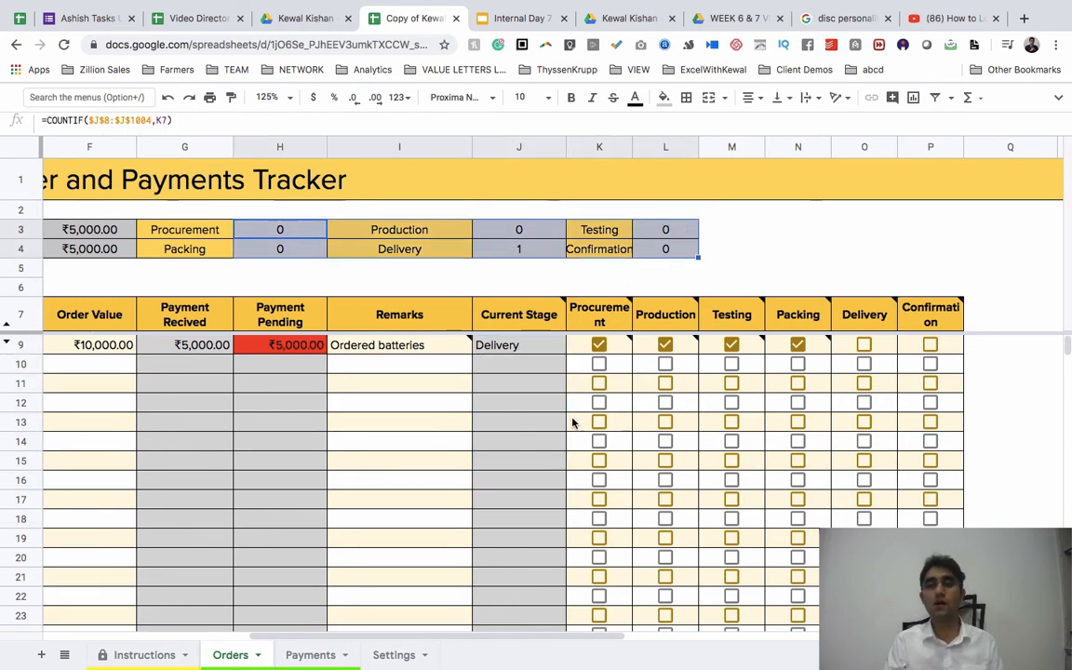
{"action": "left_click", "coordinate": [390, 424]}
{"action": "left_click", "coordinate": [176, 347]}
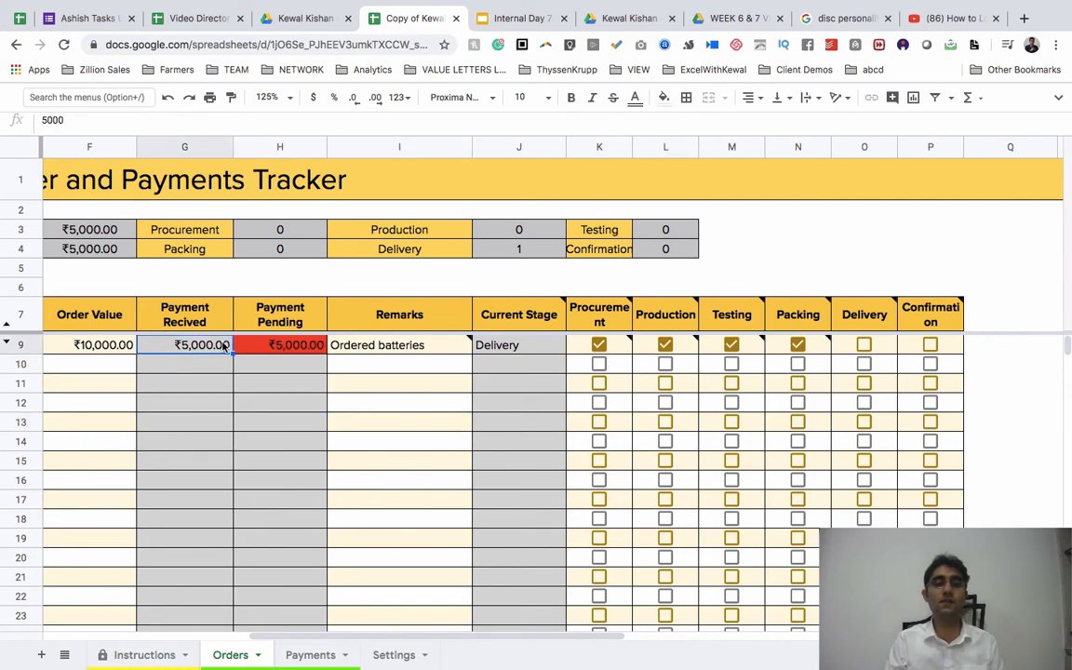
{"action": "left_click", "coordinate": [271, 350]}
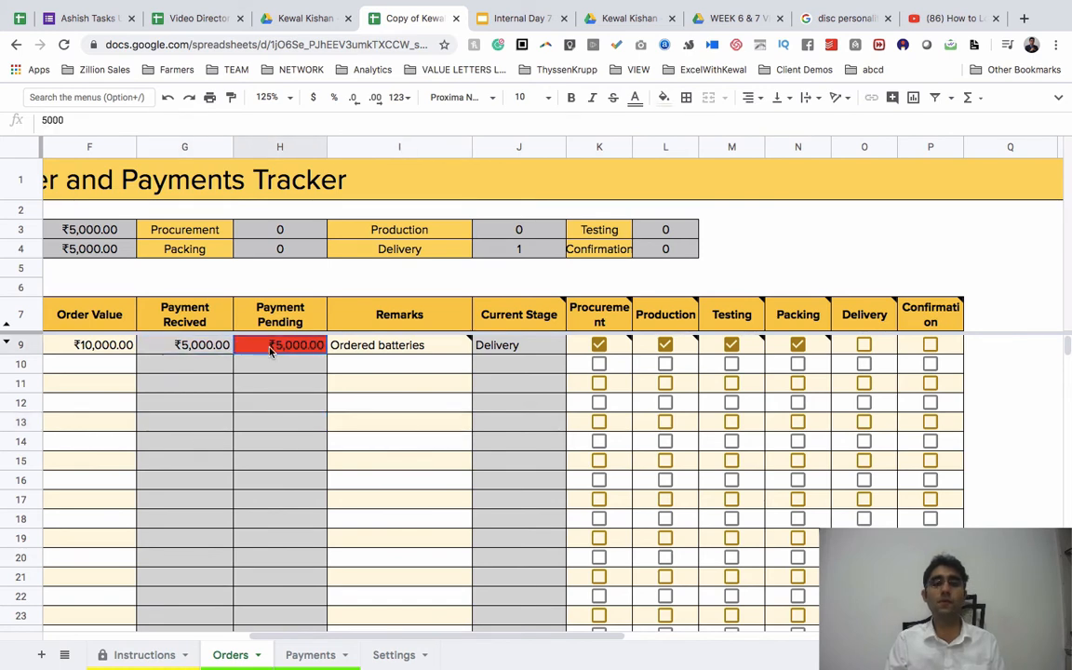
- Start a third payment entry in row 5 of the Payments sheet by choosing the ABC Company order ID
{"action": "left_click", "coordinate": [308, 654]}
{"action": "left_click", "coordinate": [126, 241]}
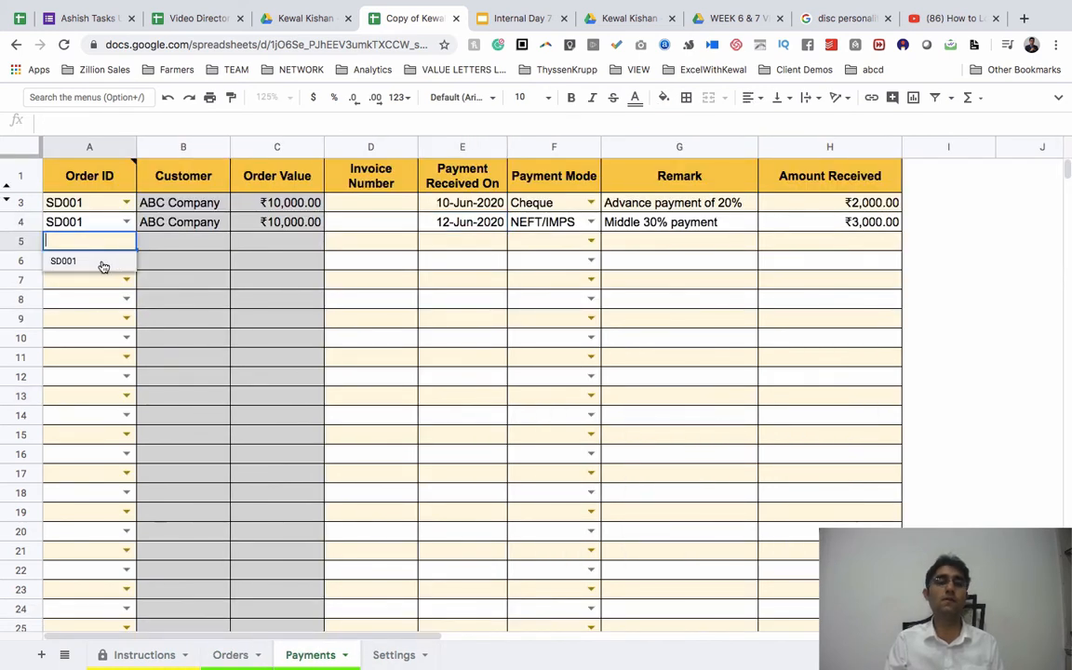
{"action": "left_click", "coordinate": [97, 261]}
{"action": "left_click", "coordinate": [186, 241]}
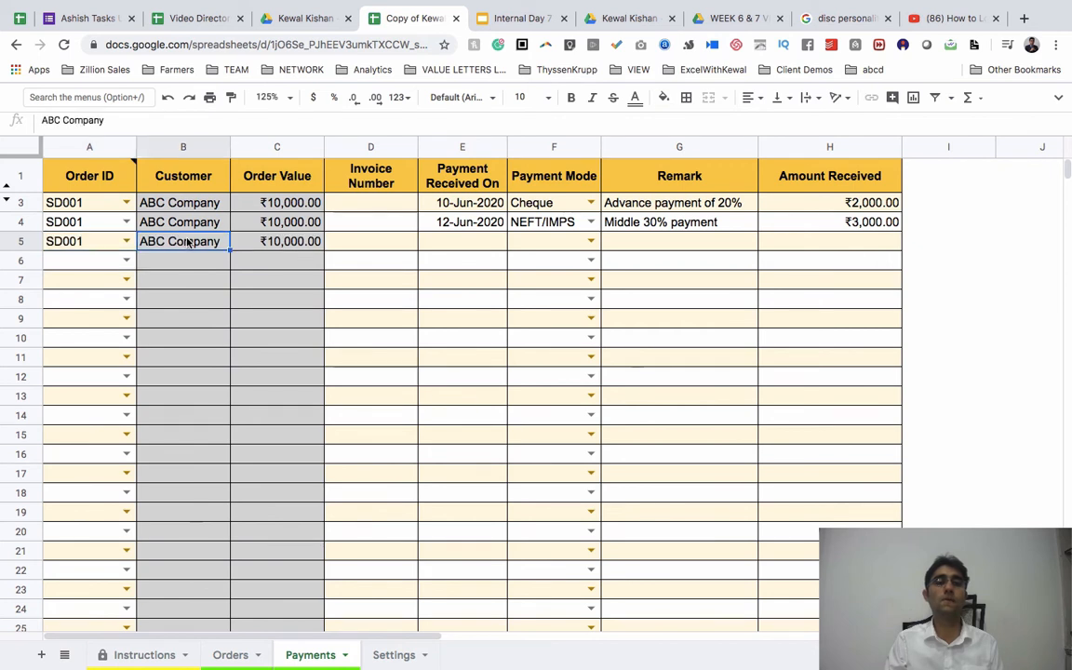
- Set the row 5 payment's received date to 14-Jun-2020 and its payment mode to Cash
{"action": "double_click", "coordinate": [451, 241]}
{"action": "left_click", "coordinate": [512, 318]}
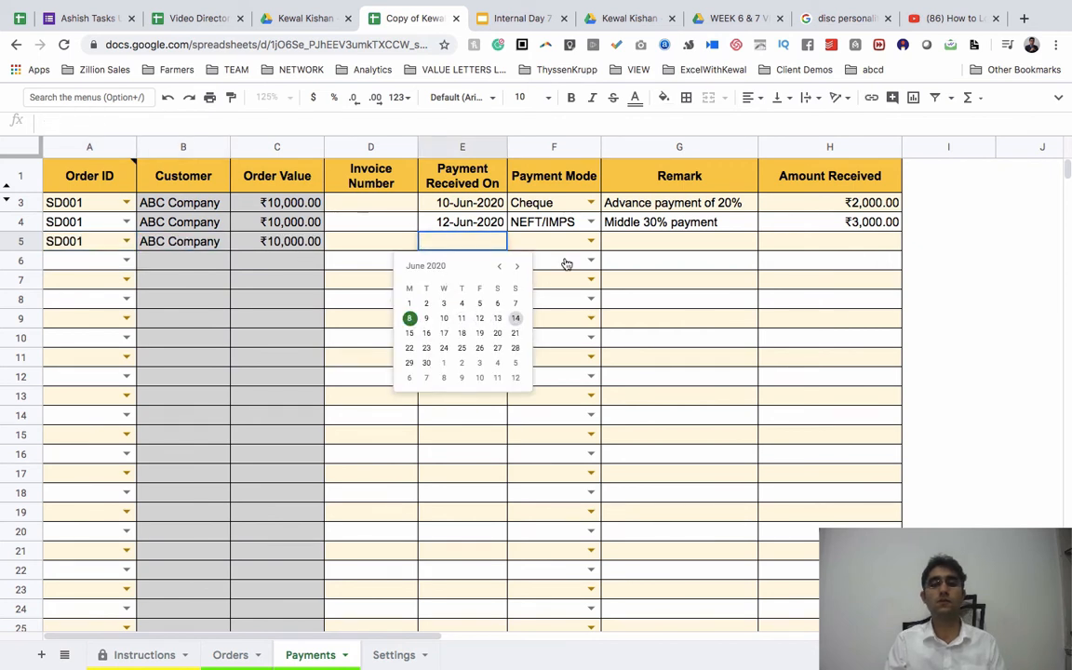
{"action": "left_click", "coordinate": [591, 241]}
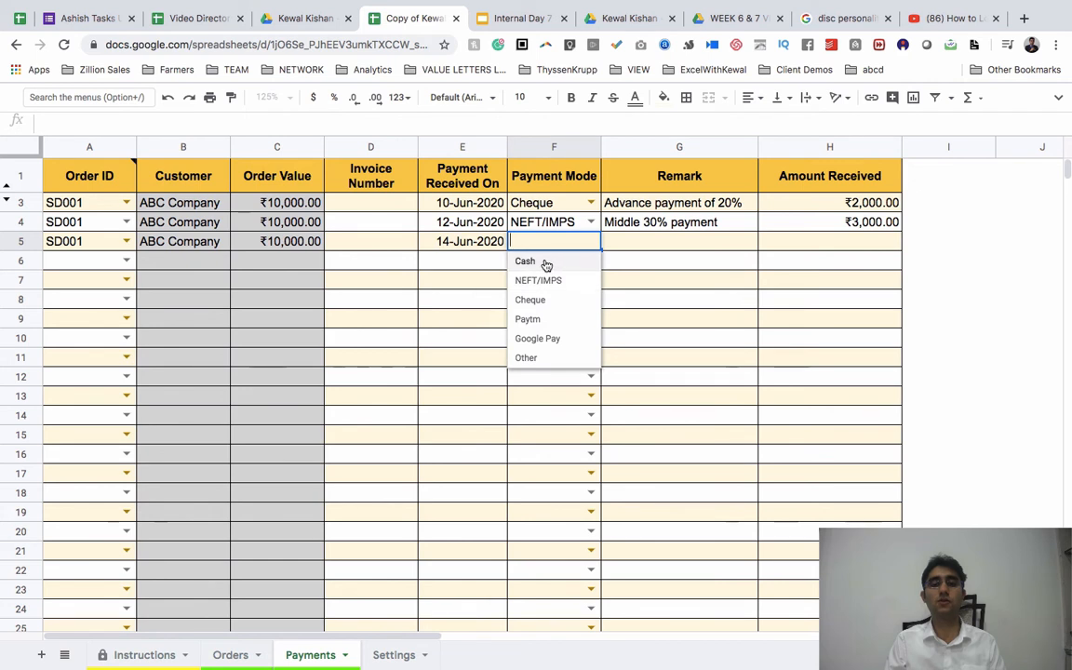
{"action": "left_click", "coordinate": [528, 261]}
- Enter the remark "Testing 20% payment" and an amount received of 2000 for the payment in row 5
{"action": "left_click", "coordinate": [667, 239]}
{"action": "type", "text": "T"}
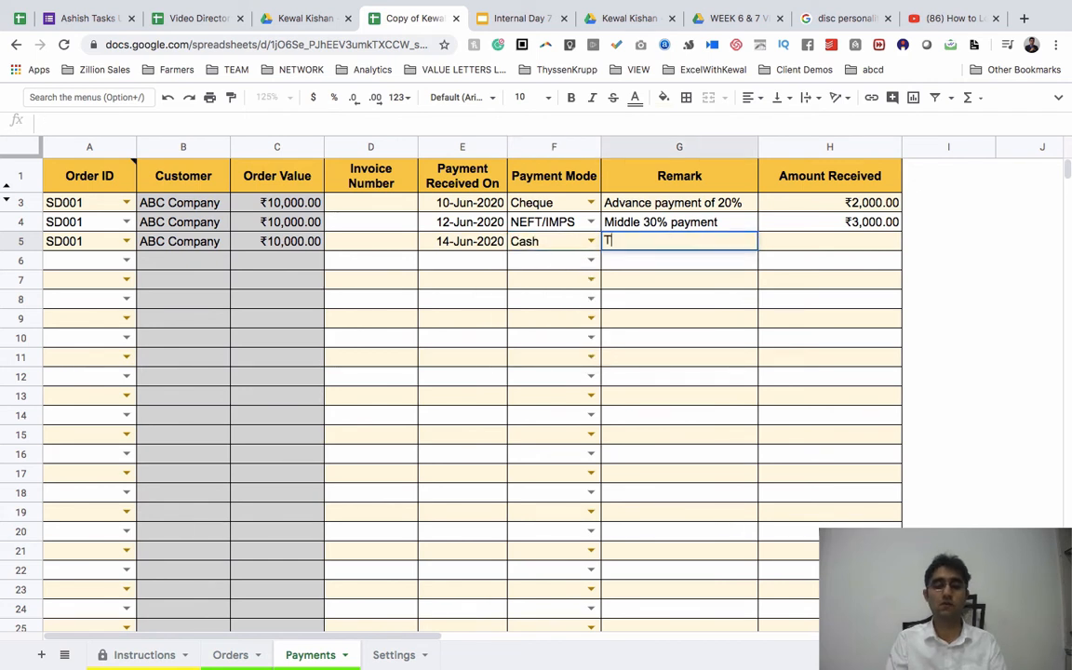
{"action": "type", "text": "esggi"}
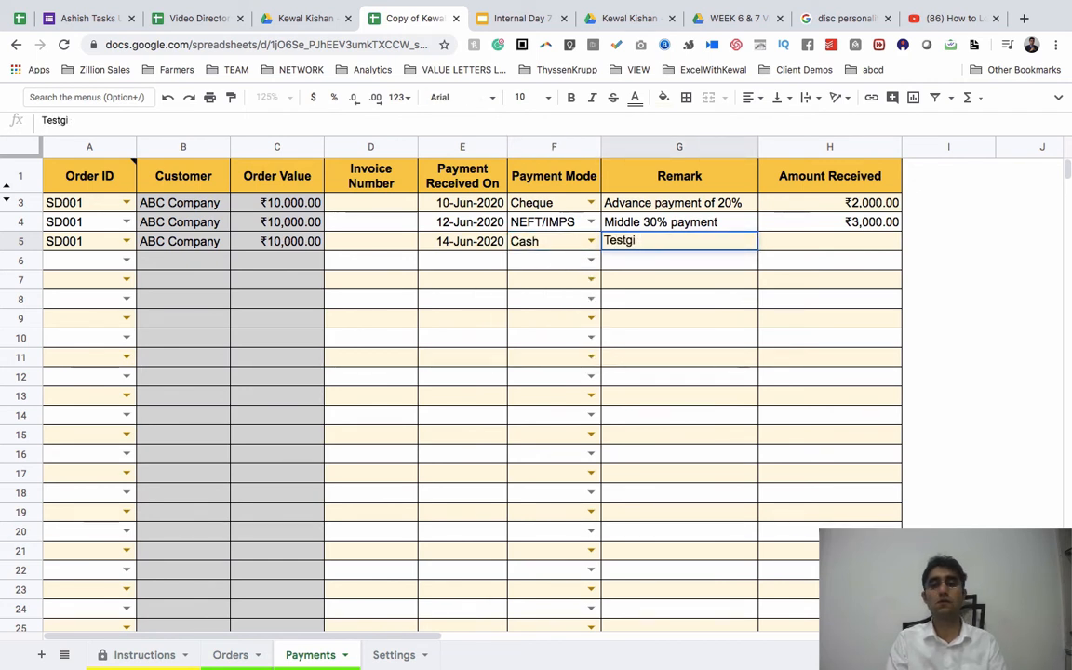
{"action": "type", "text": "g 220"}
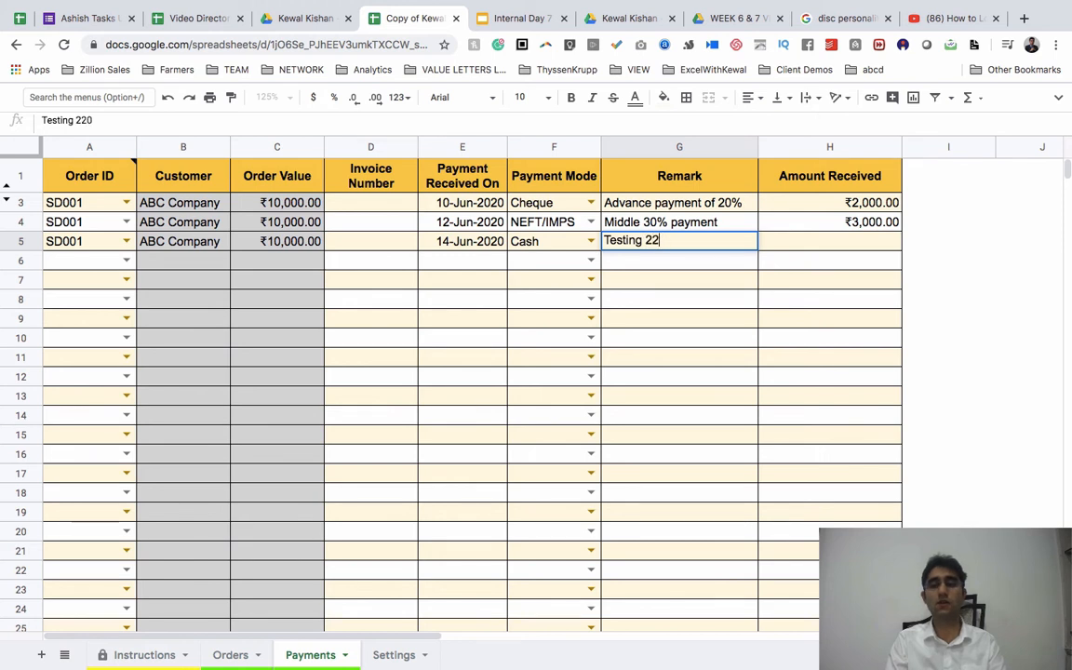
{"action": "key", "text": "BackSpace"}
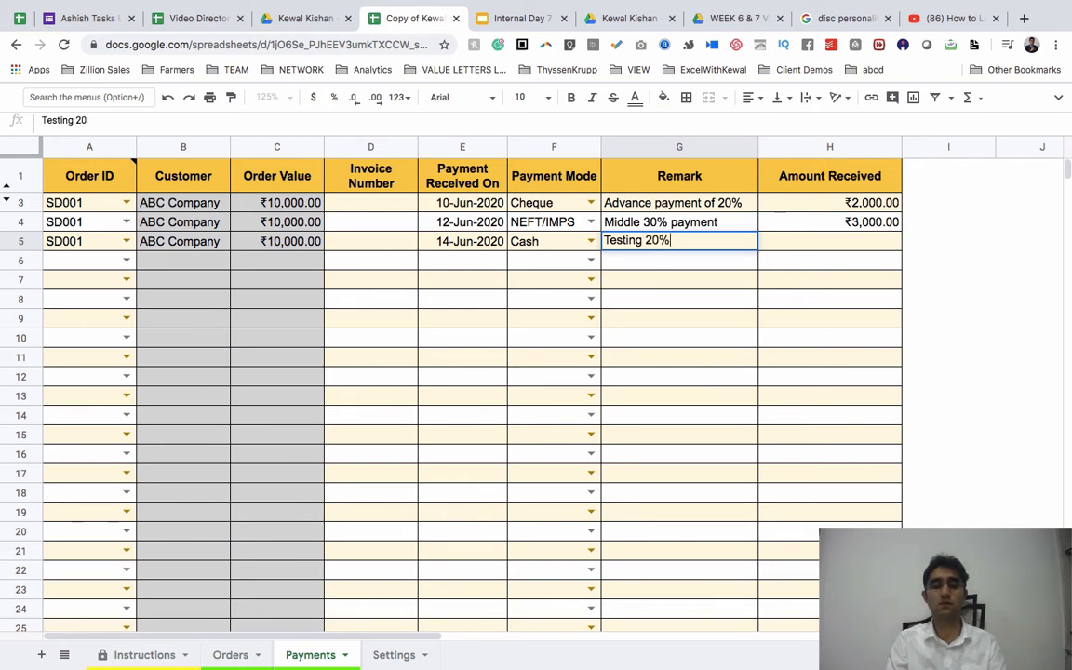
{"action": "type", "text": "0% payment"}
{"action": "key", "text": "Tab"}
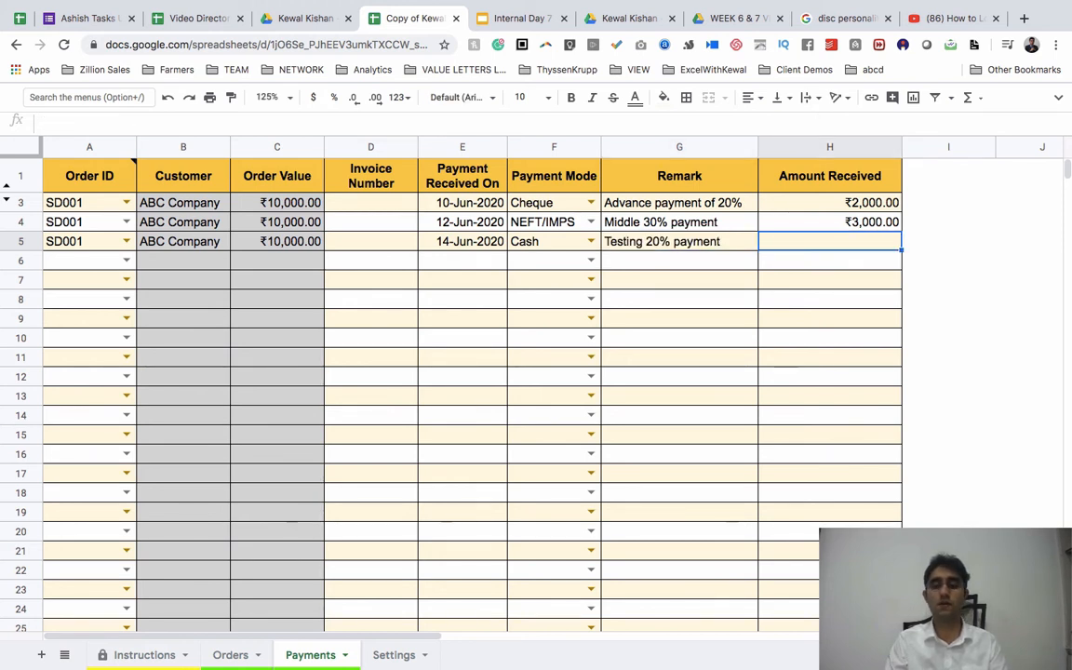
{"action": "type", "text": "2,00"}
{"action": "type", "text": "000"}
{"action": "key", "text": "shift+Tab"}
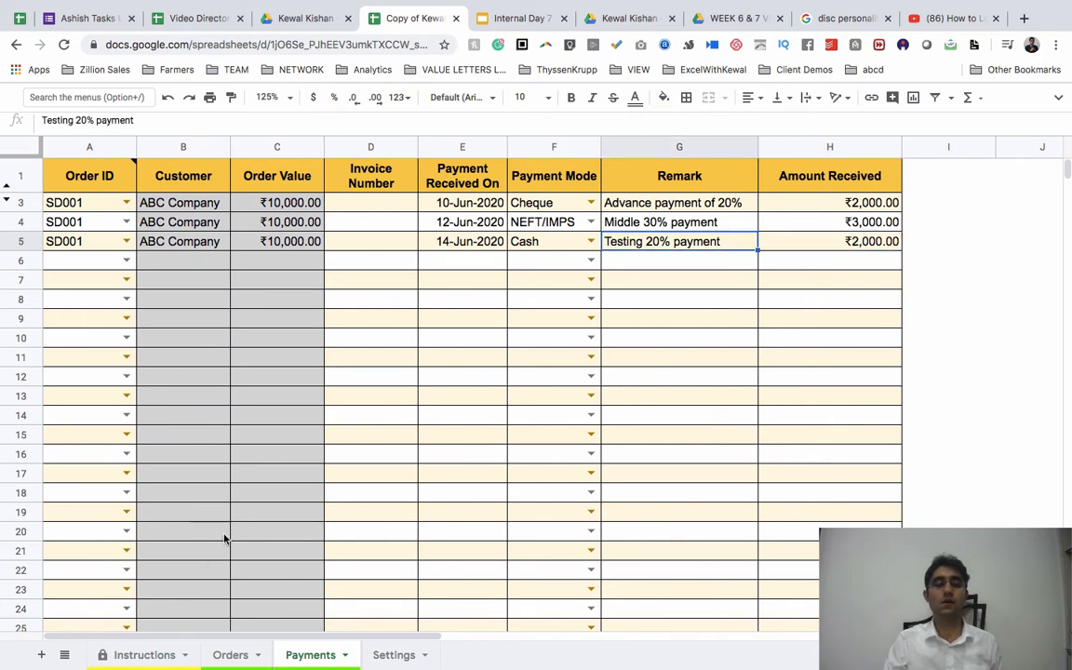
- Return to the Orders sheet and check how the third payment affects the order's received and pending amounts
{"action": "left_click", "coordinate": [223, 654]}
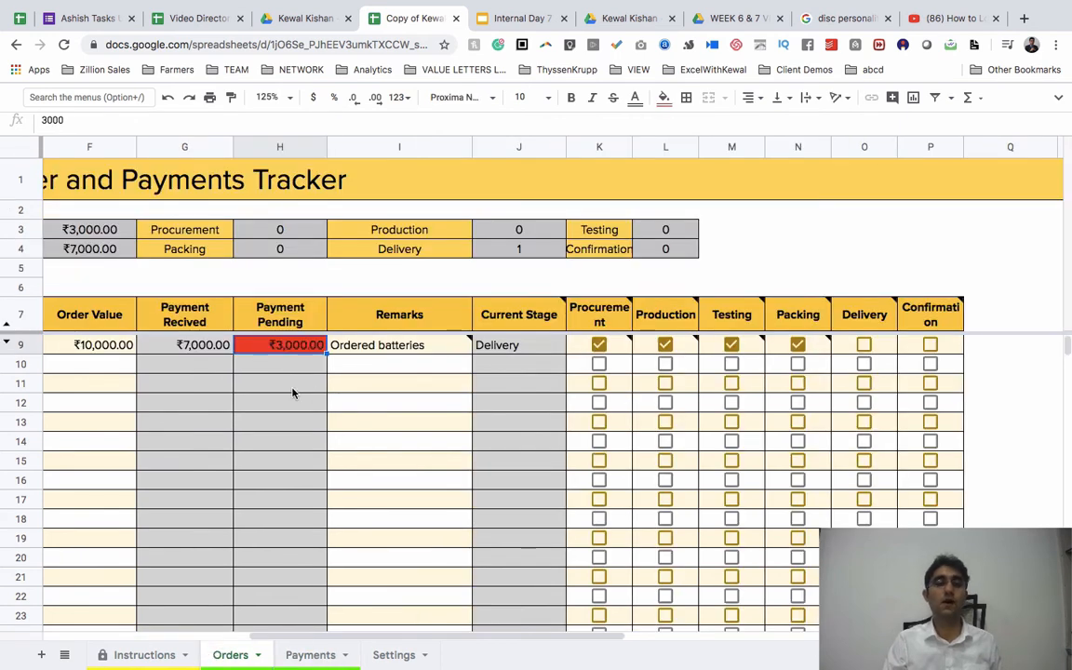
{"action": "left_click", "coordinate": [204, 346]}
{"action": "scroll", "coordinate": [204, 348], "scroll_direction": "left", "scroll_amount": 3}
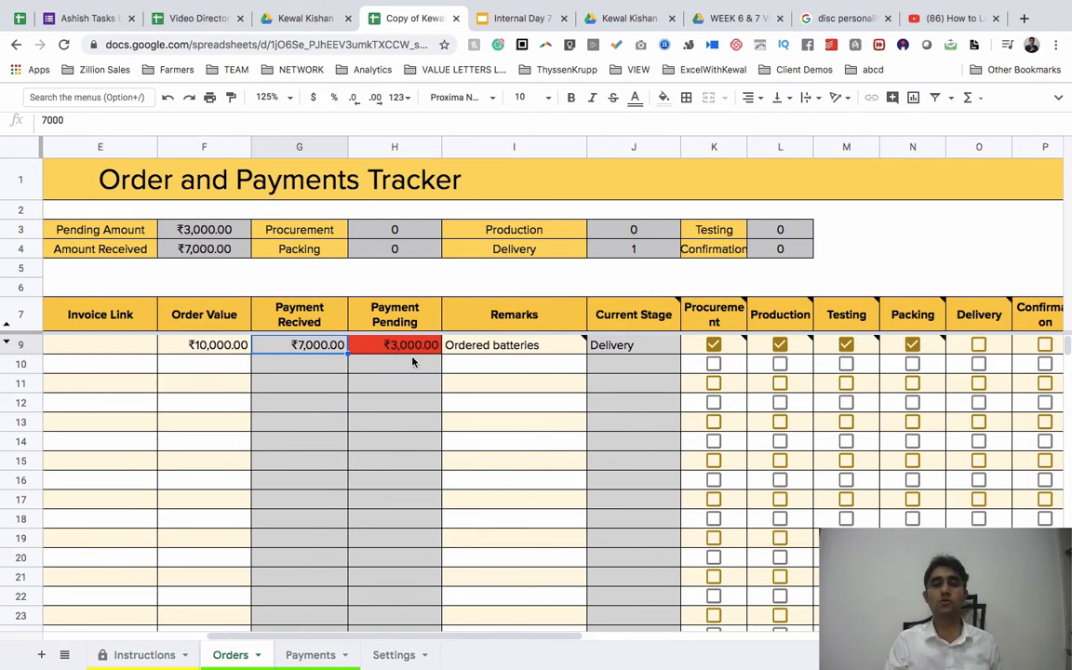
{"action": "left_click", "coordinate": [387, 350]}
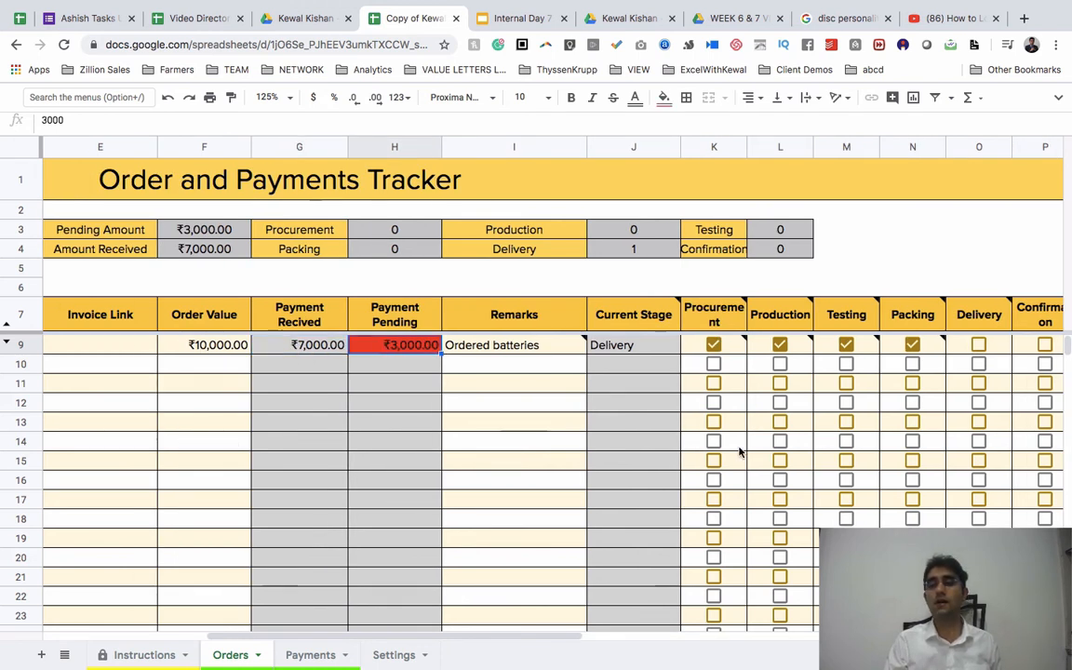
- Mark the Delivery and Confirmation stages of the ABC Company order as done
{"action": "scroll", "coordinate": [741, 450], "scroll_direction": "right", "scroll_amount": 2}
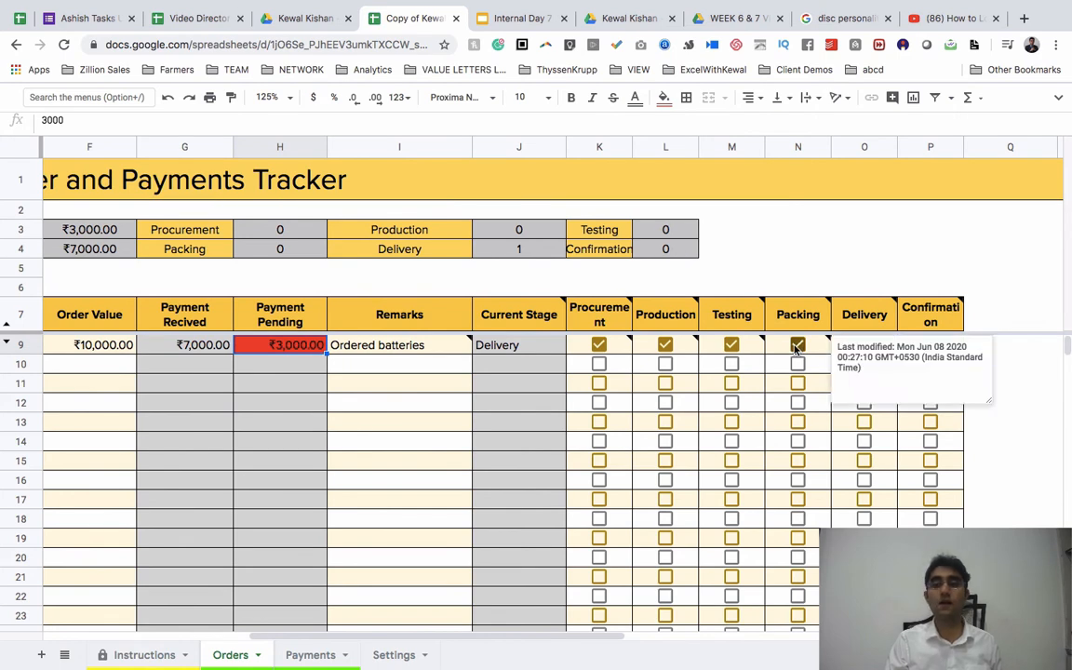
{"action": "scroll", "coordinate": [410, 505], "scroll_direction": "left", "scroll_amount": 2}
{"action": "scroll", "coordinate": [410, 505], "scroll_direction": "down", "scroll_amount": 1}
{"action": "scroll", "coordinate": [410, 506], "scroll_direction": "right", "scroll_amount": 6}
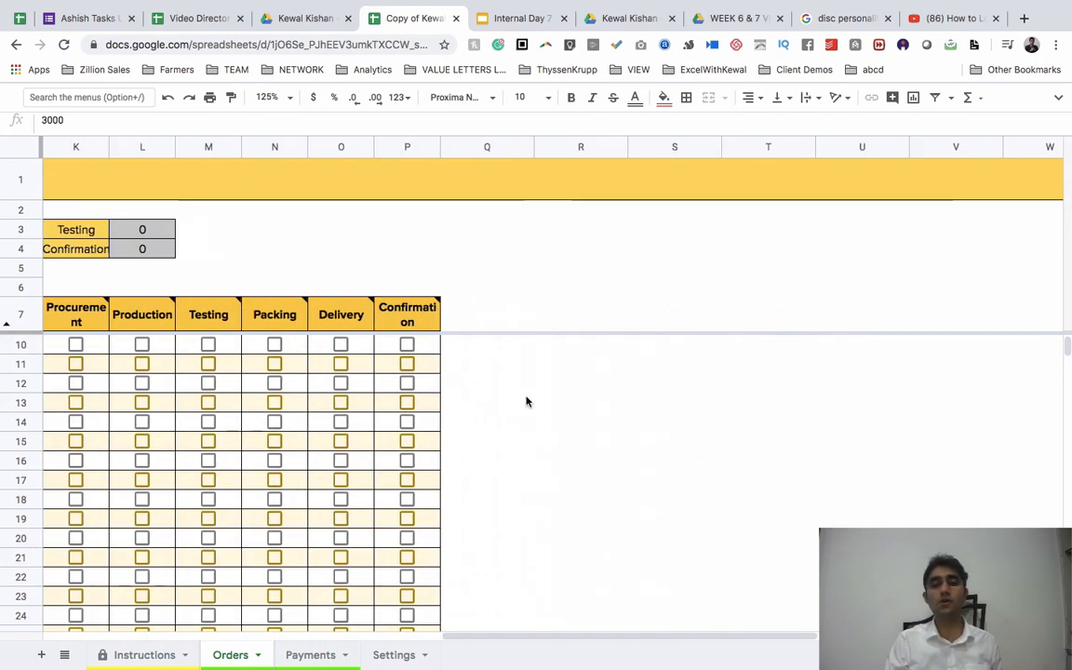
{"action": "scroll", "coordinate": [527, 399], "scroll_direction": "left", "scroll_amount": 6}
{"action": "scroll", "coordinate": [726, 381], "scroll_direction": "up", "scroll_amount": 1}
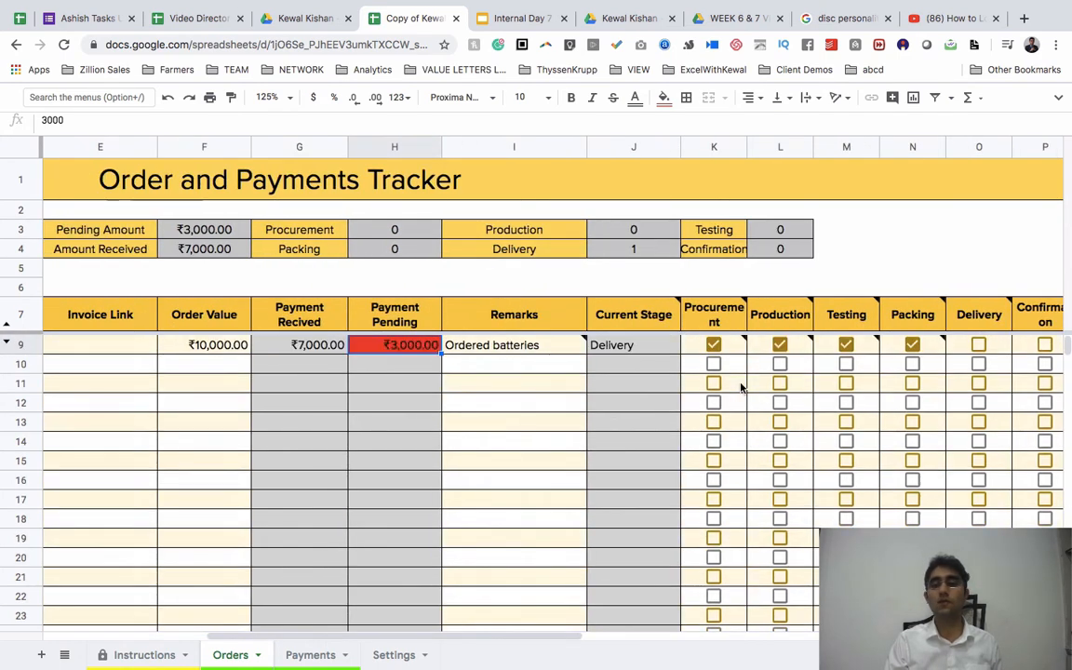
{"action": "scroll", "coordinate": [740, 382], "scroll_direction": "right", "scroll_amount": 3}
{"action": "left_click", "coordinate": [673, 345]}
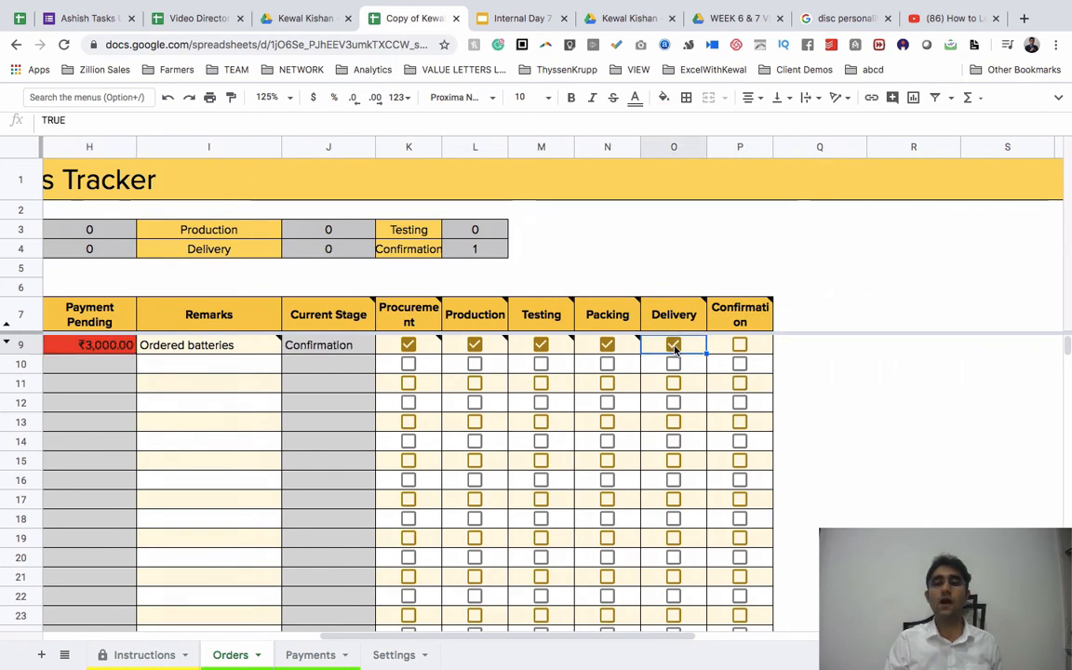
{"action": "left_click", "coordinate": [741, 345]}
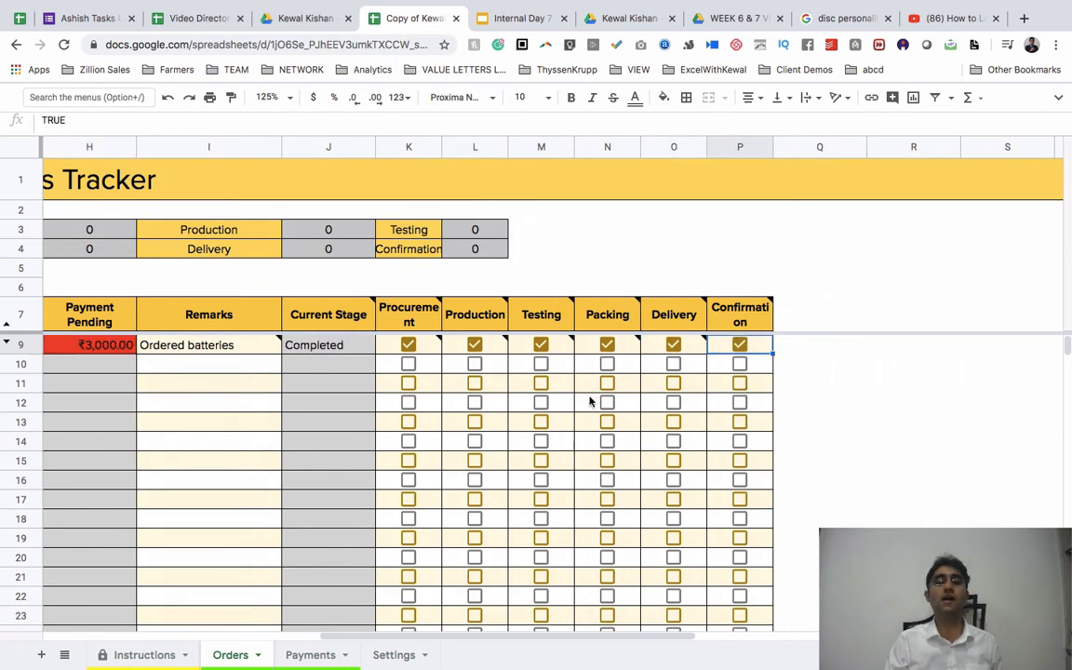
- Check the Pending Orders and Completed counts in the summary area of the Orders sheet
{"action": "scroll", "coordinate": [589, 401], "scroll_direction": "left", "scroll_amount": 2}
{"action": "scroll", "coordinate": [591, 400], "scroll_direction": "left", "scroll_amount": 5}
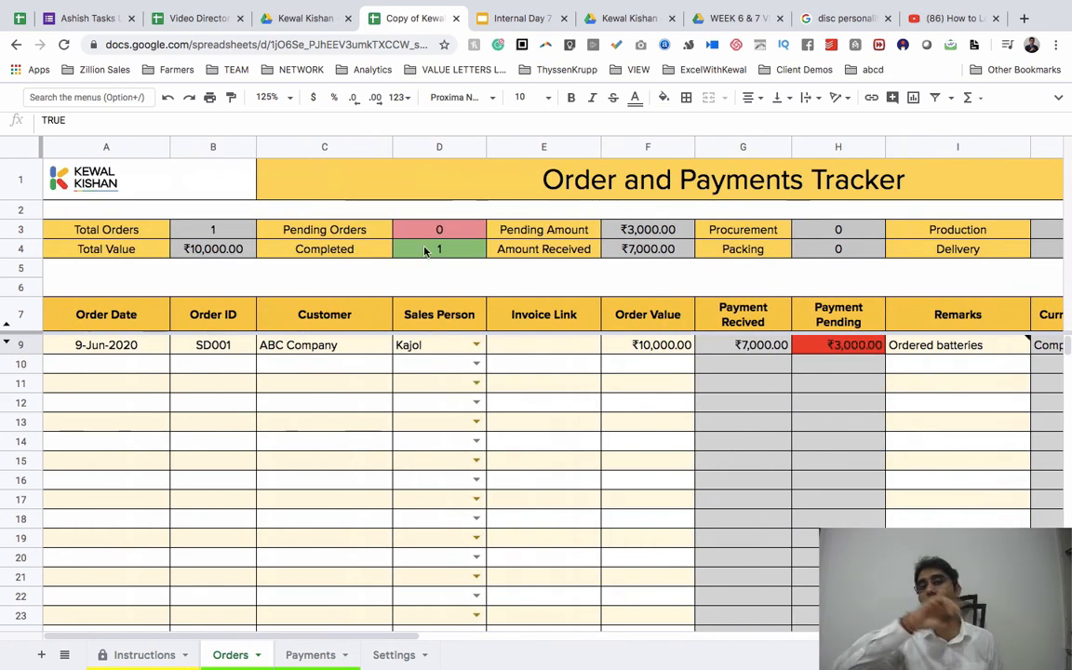
{"action": "left_click", "coordinate": [402, 230]}
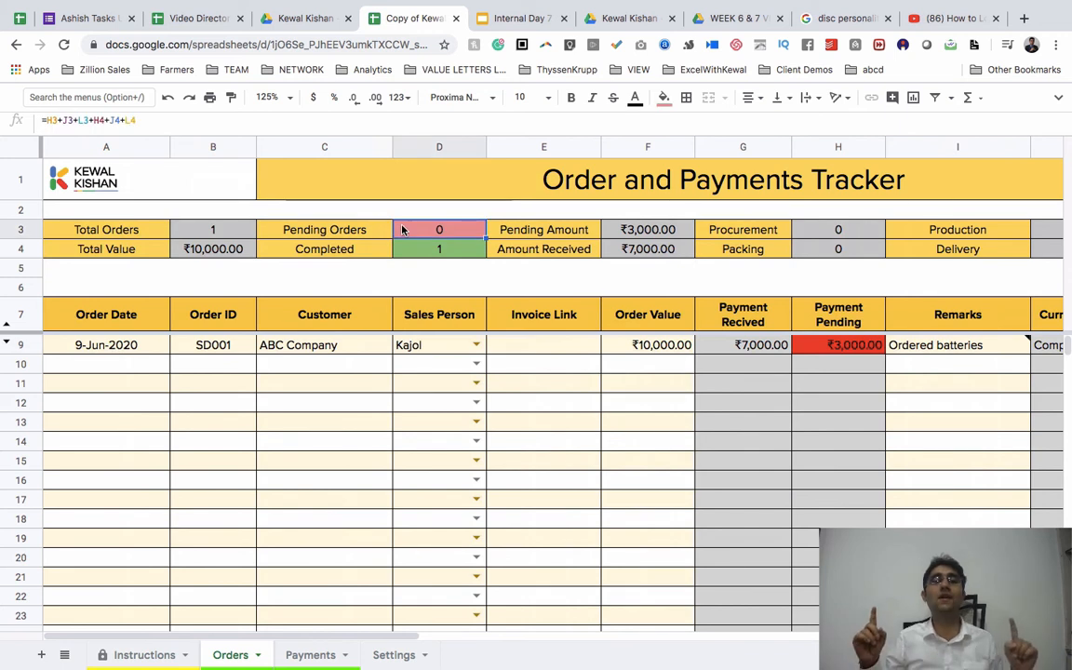
{"action": "key", "text": "Down"}
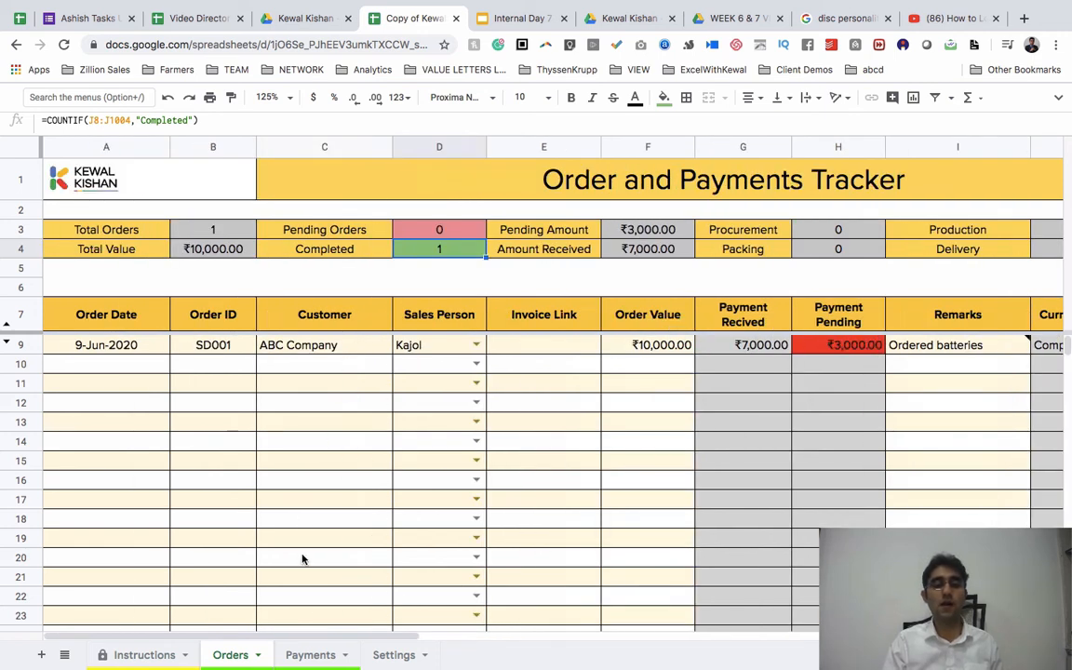
- Start a fourth payment entry in row 6 of the Payments sheet with the ABC Company order ID
{"action": "left_click", "coordinate": [303, 656]}
{"action": "double_click", "coordinate": [111, 263]}
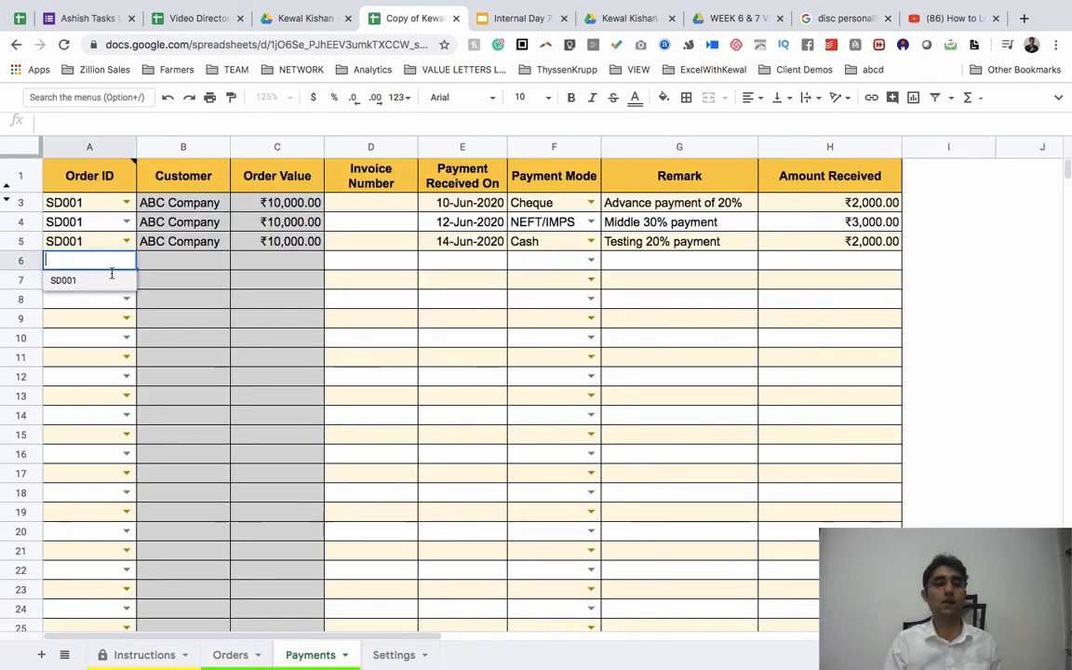
{"action": "left_click", "coordinate": [67, 279]}
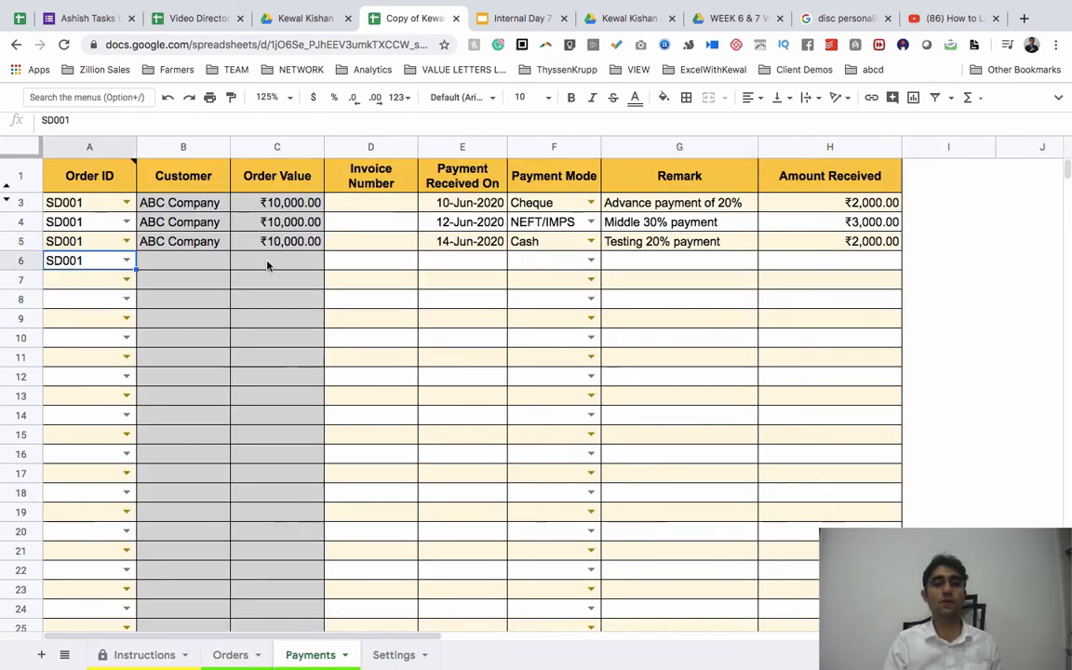
- Set the row 6 payment's received date to 16-Jun-2020 and its payment mode to Cheque
{"action": "double_click", "coordinate": [466, 264]}
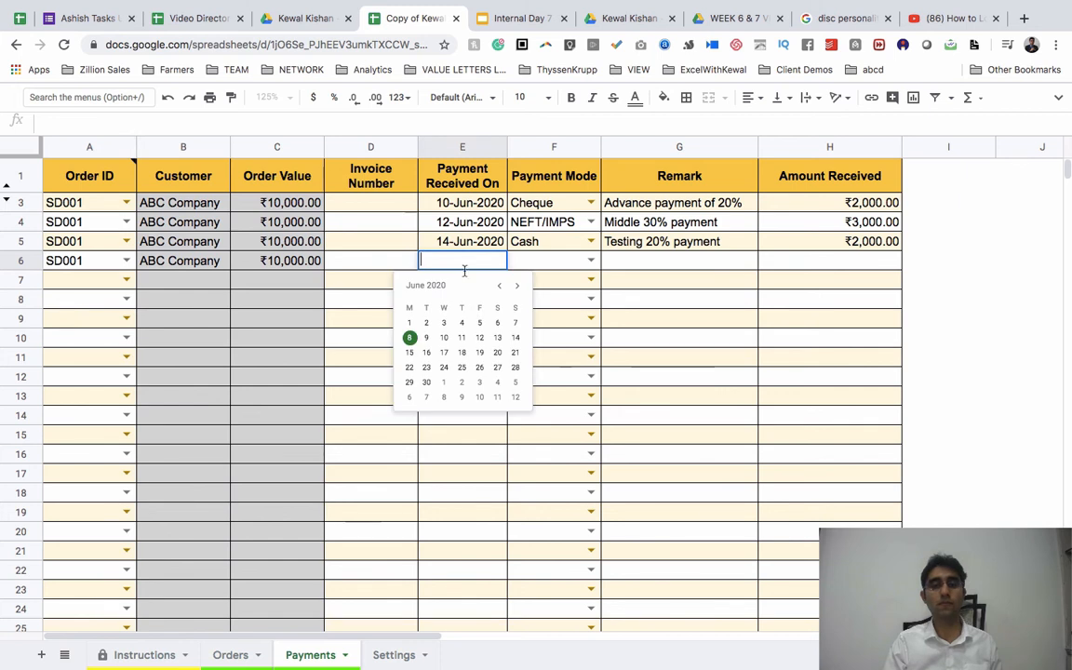
{"action": "left_click", "coordinate": [429, 354]}
{"action": "left_click", "coordinate": [591, 261]}
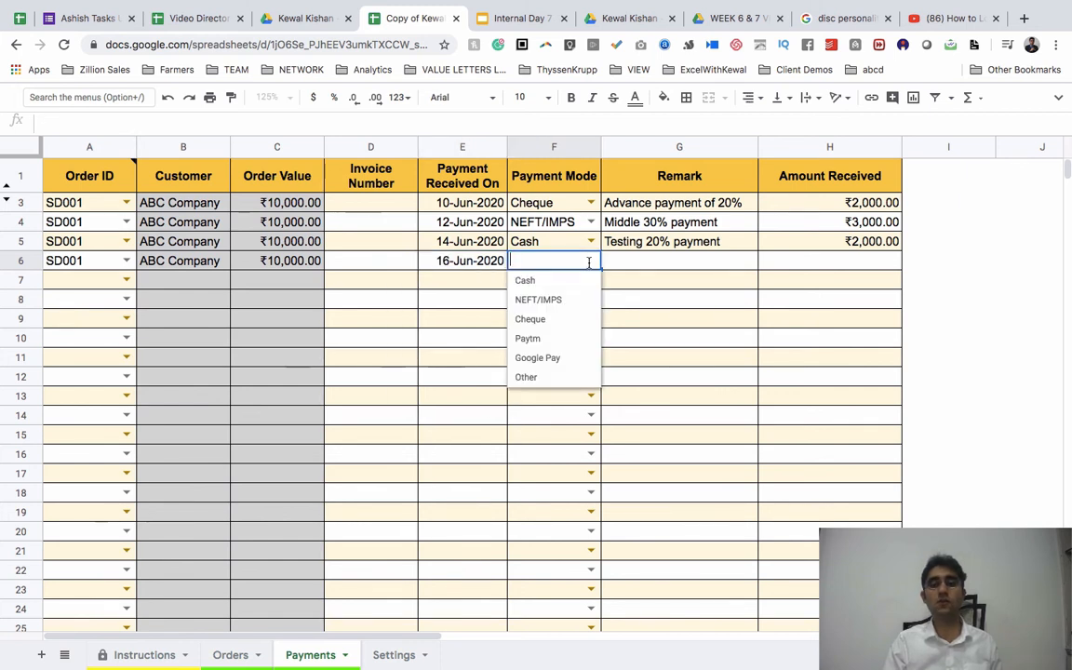
{"action": "left_click", "coordinate": [537, 320]}
- Enter the remark "final pending payment" and an amount received of 3000 for the row 6 payment
{"action": "left_click", "coordinate": [674, 261]}
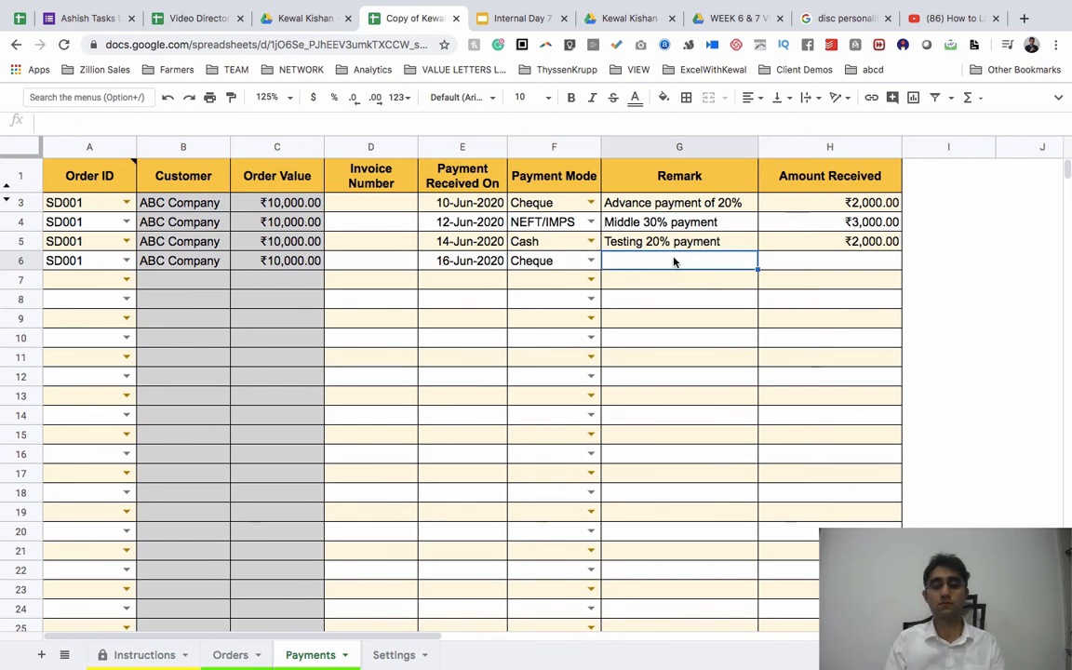
{"action": "type", "text": "final pen"}
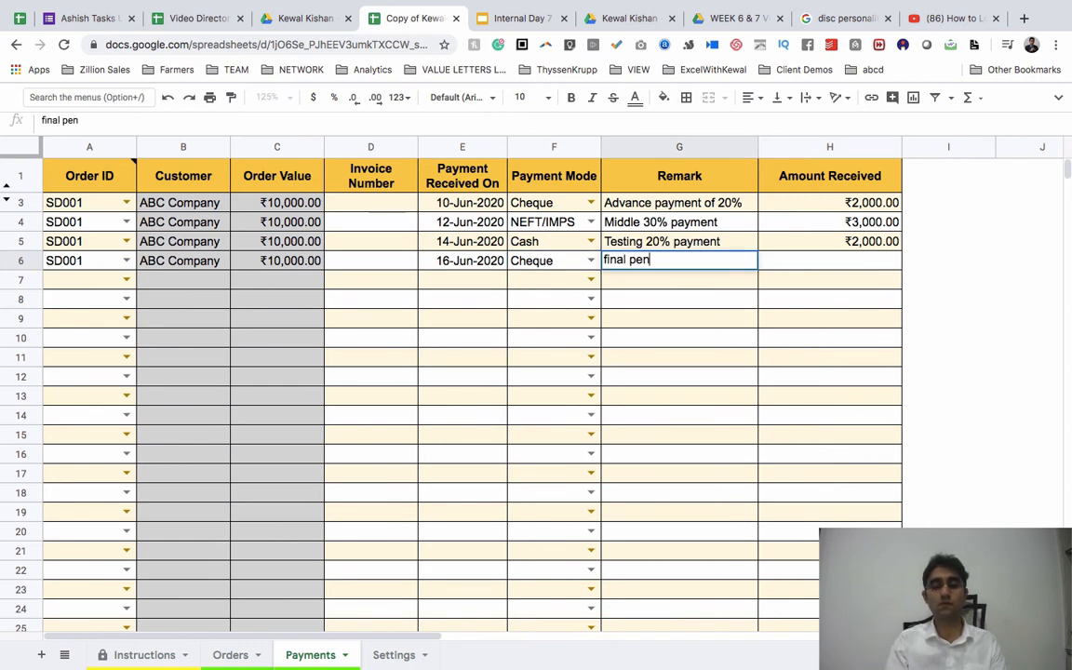
{"action": "type", "text": "ding pay"}
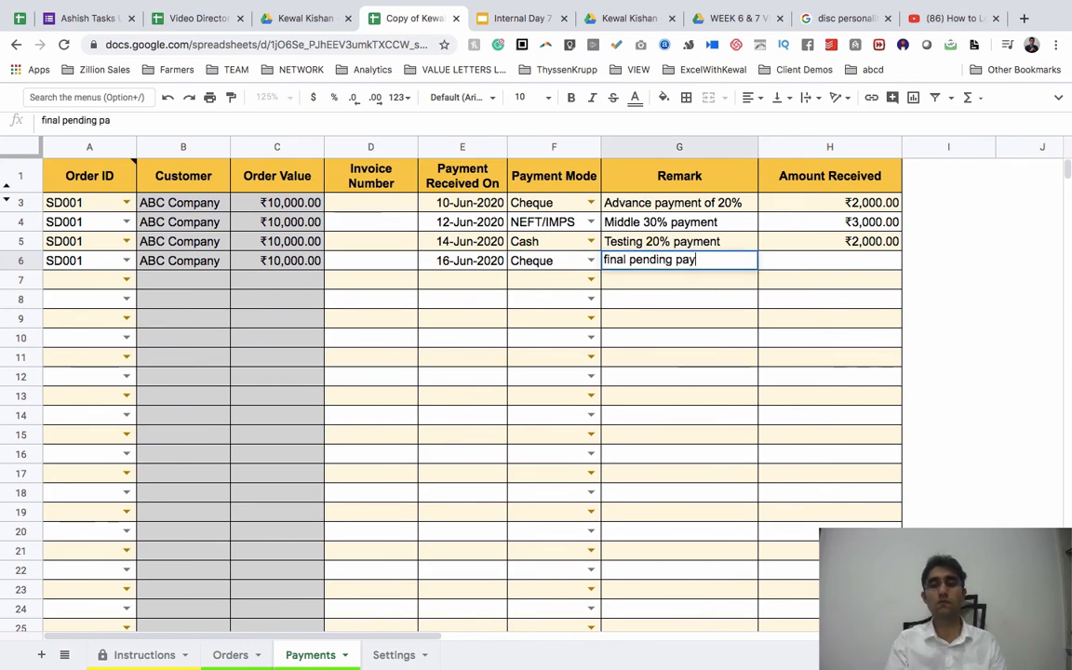
{"action": "type", "text": "ment"}
{"action": "key", "text": "Tab"}
{"action": "type", "text": "3,0"}
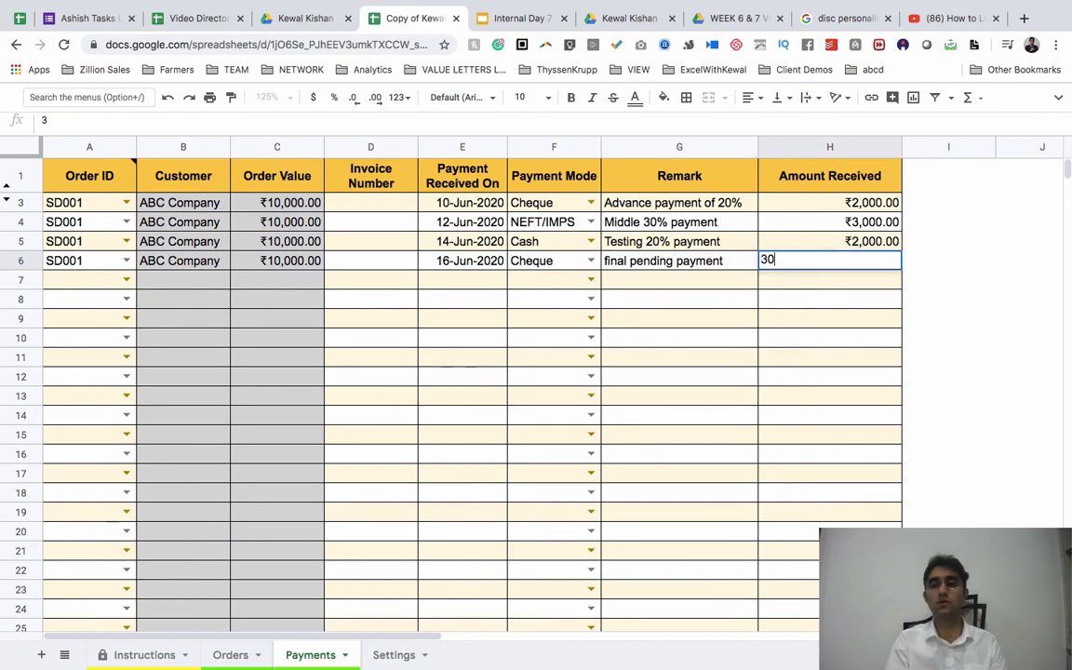
{"action": "type", "text": "00"}
{"action": "key", "text": "Return"}
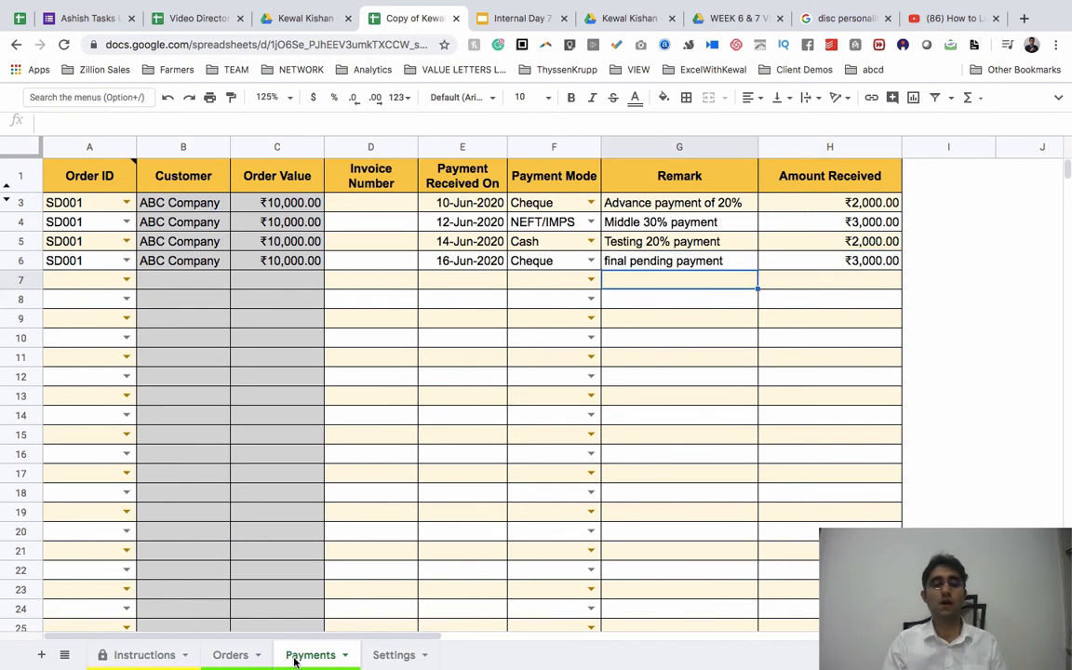
- Return to the Orders sheet and check the ABC Company order's received and pending payment amounts
{"action": "left_click", "coordinate": [228, 654]}
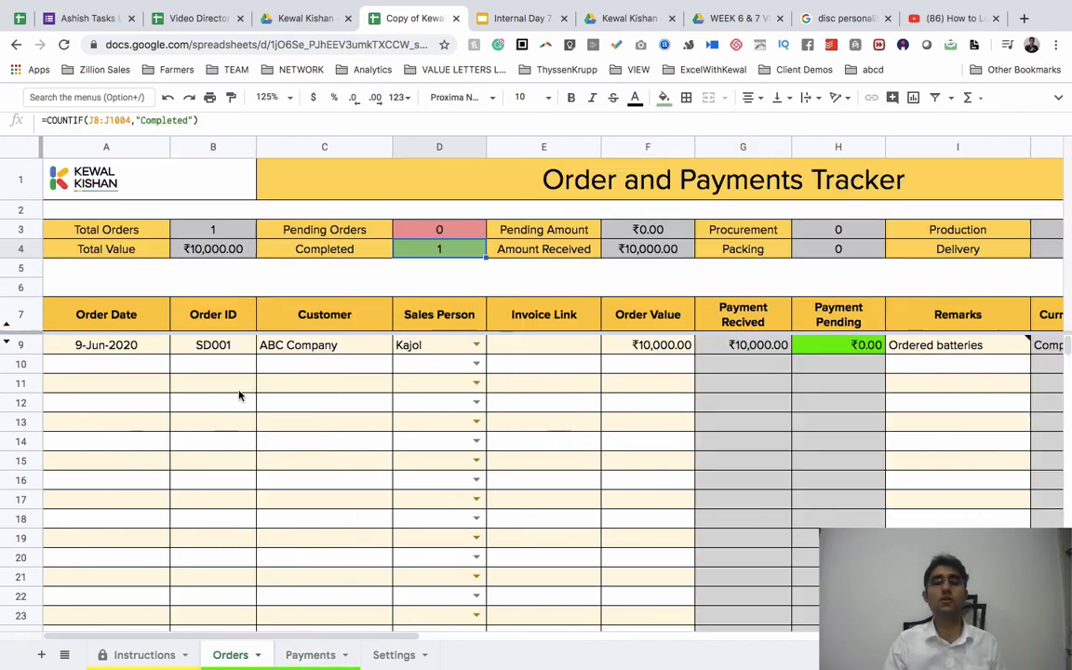
{"action": "left_click", "coordinate": [743, 348]}
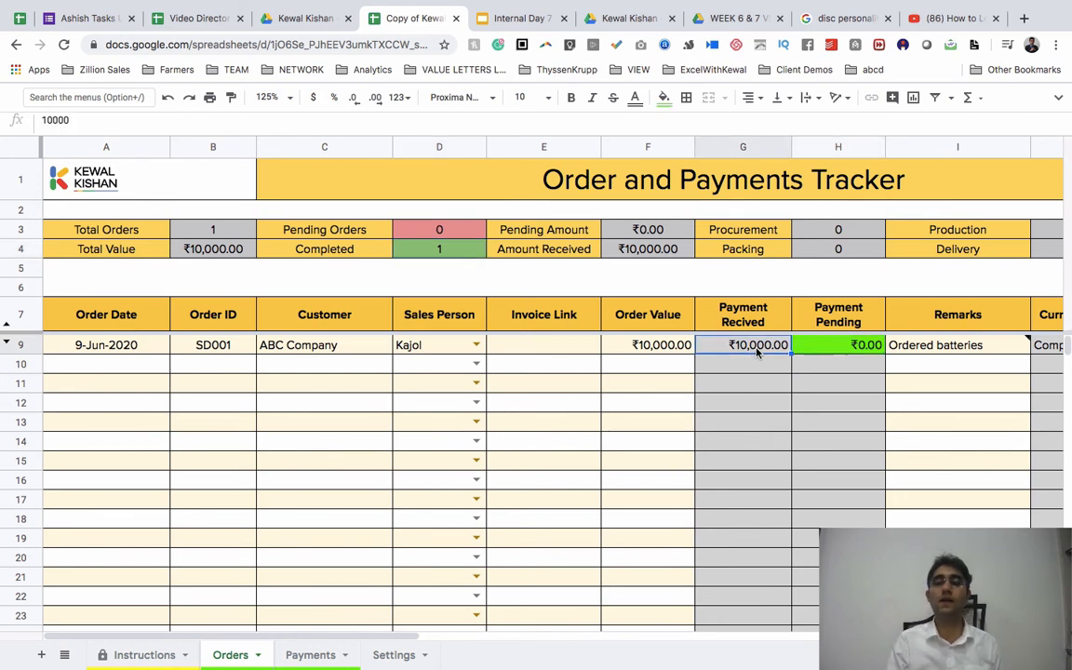
{"action": "left_click", "coordinate": [858, 352]}
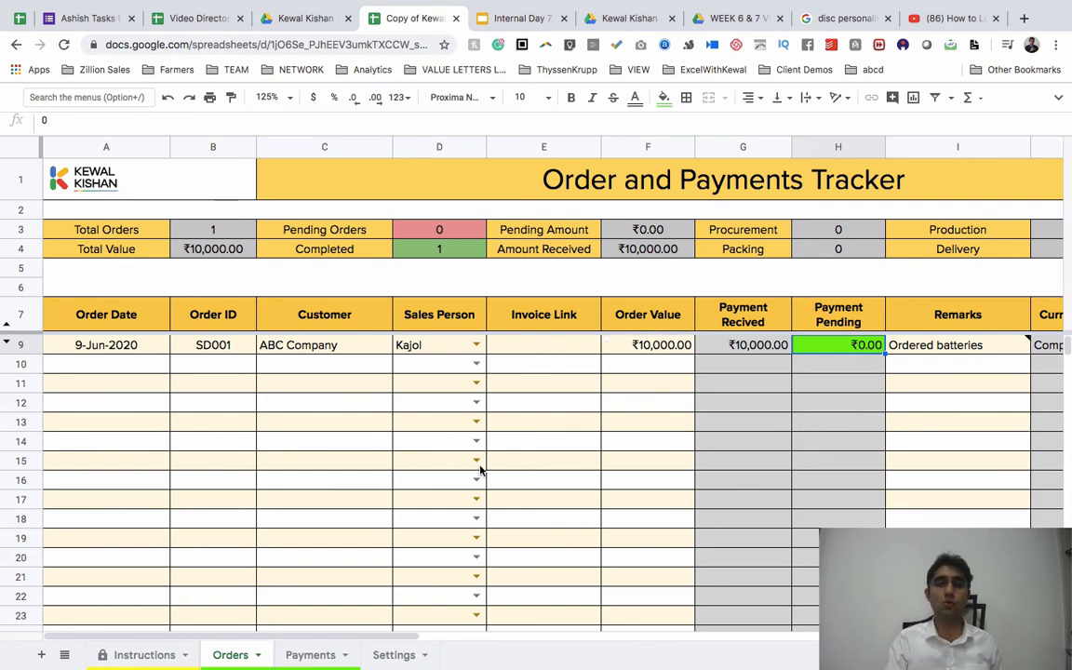
- Inspect the Current Stage formula of the ABC Company order, enlarging the formula display so the whole formula can be read
{"action": "scroll", "coordinate": [622, 503], "scroll_direction": "right", "scroll_amount": 5}
{"action": "scroll", "coordinate": [621, 503], "scroll_direction": "right", "scroll_amount": 4}
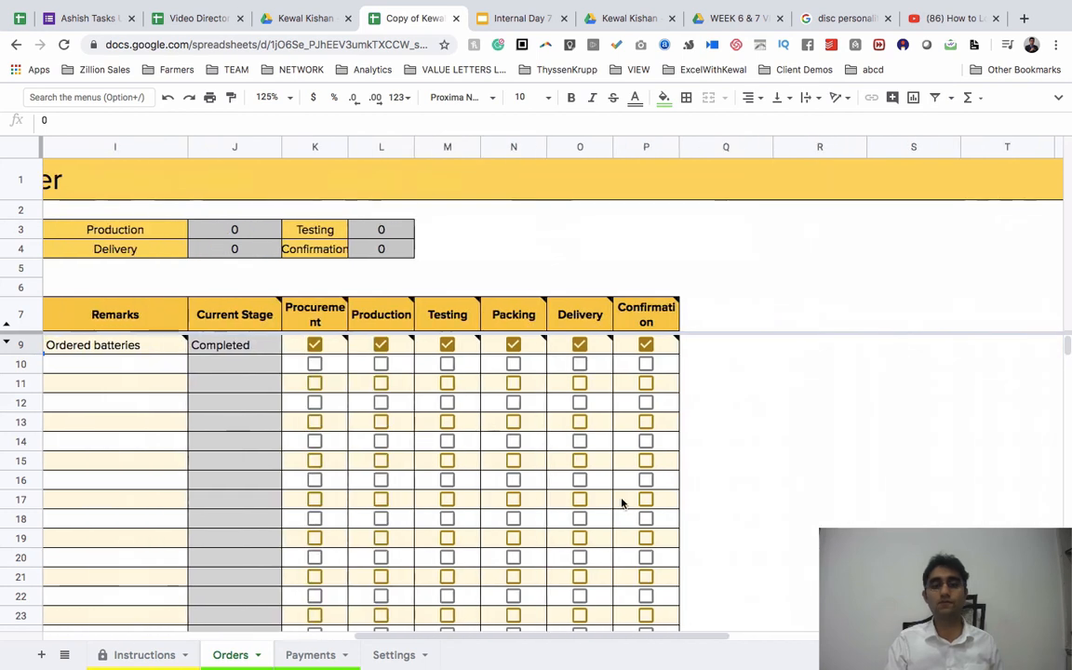
{"action": "scroll", "coordinate": [471, 372], "scroll_direction": "left", "scroll_amount": 10}
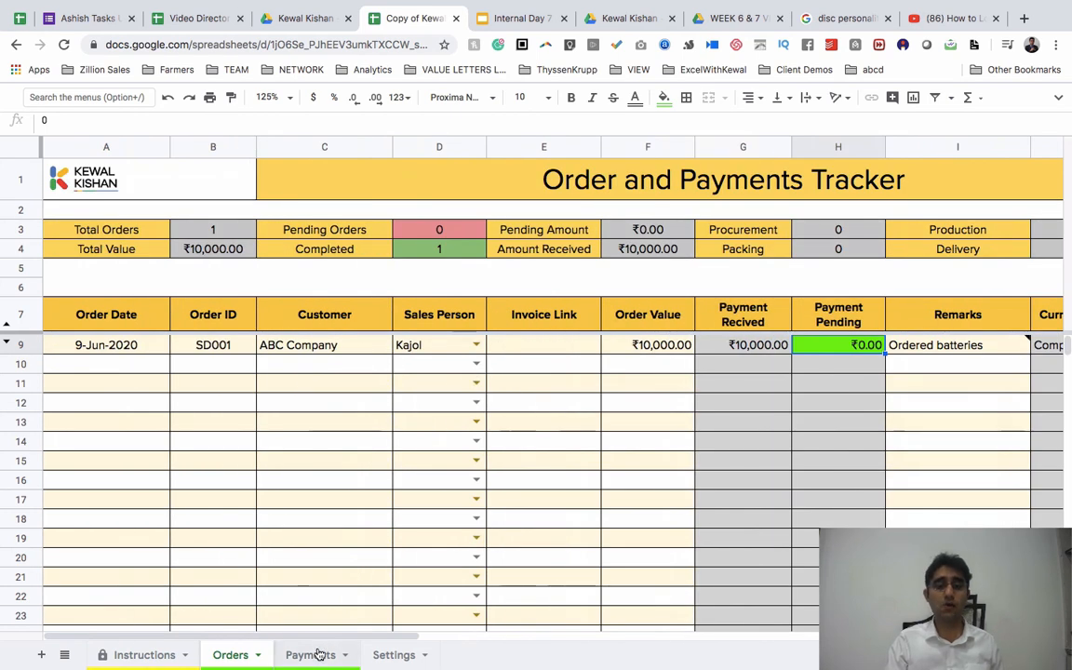
{"action": "scroll", "coordinate": [472, 536], "scroll_direction": "right", "scroll_amount": 3}
{"action": "scroll", "coordinate": [471, 538], "scroll_direction": "right", "scroll_amount": 5}
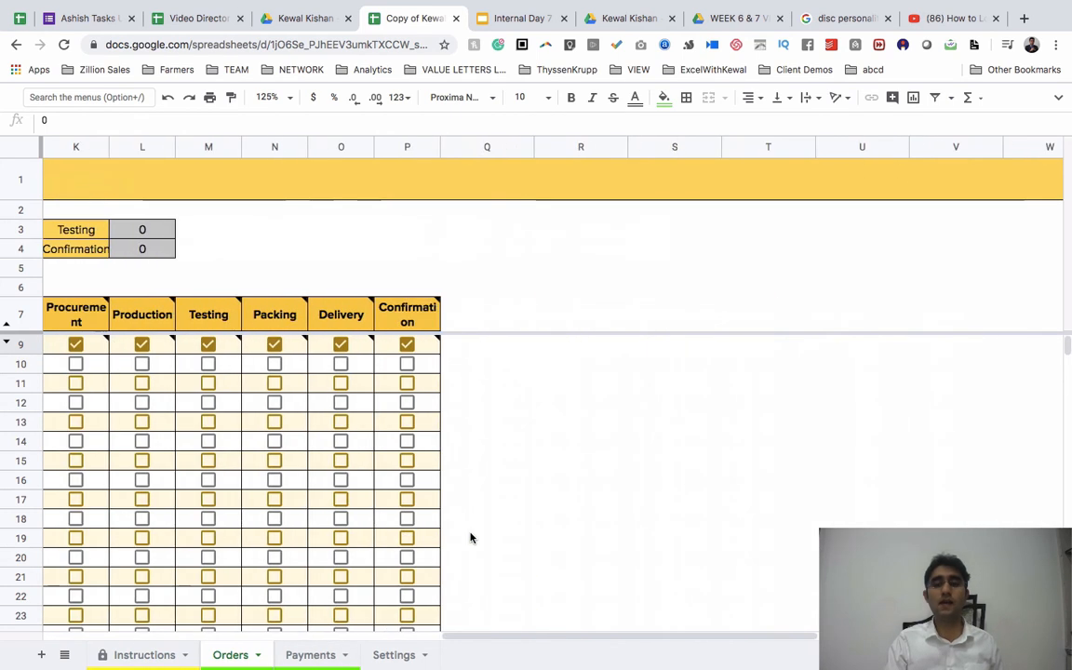
{"action": "scroll", "coordinate": [310, 430], "scroll_direction": "left", "scroll_amount": 4}
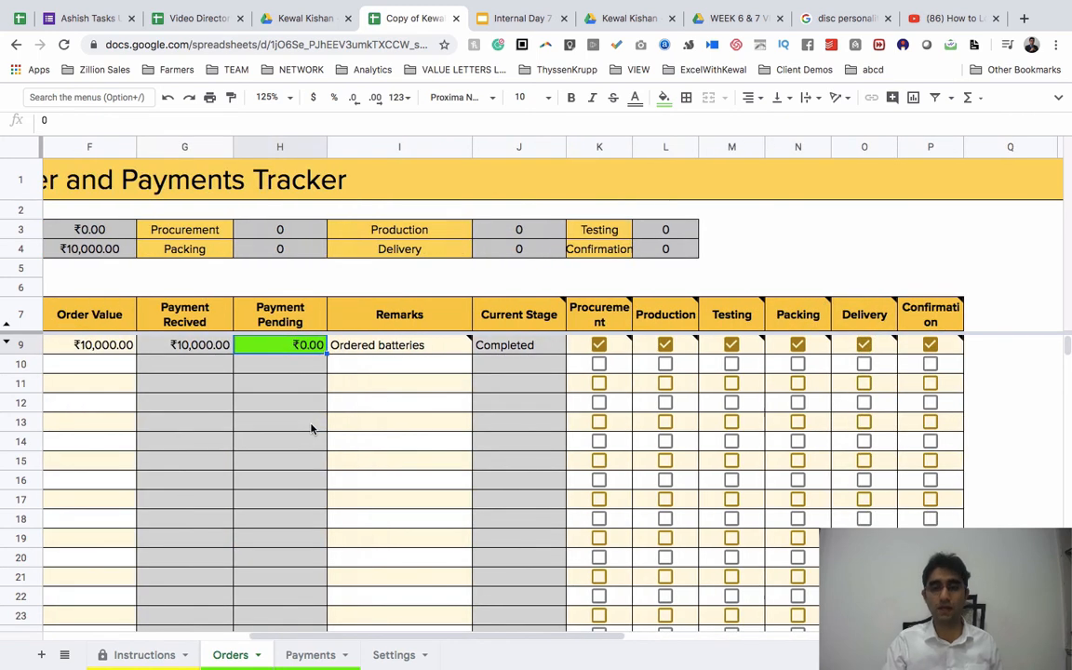
{"action": "left_click", "coordinate": [509, 344]}
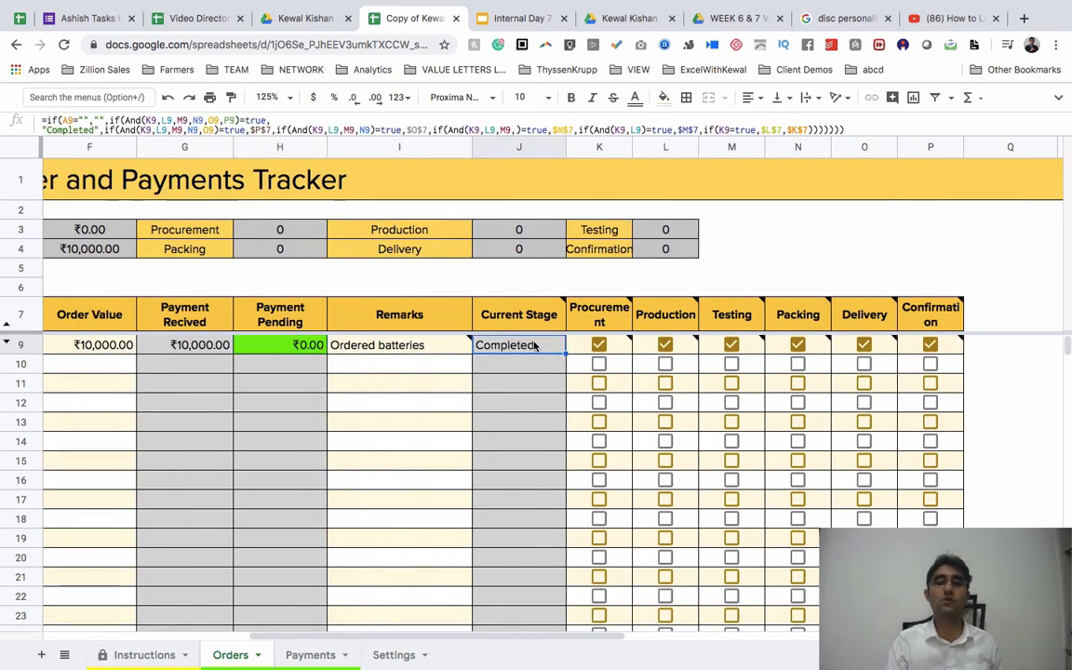
{"action": "key", "text": "Up"}
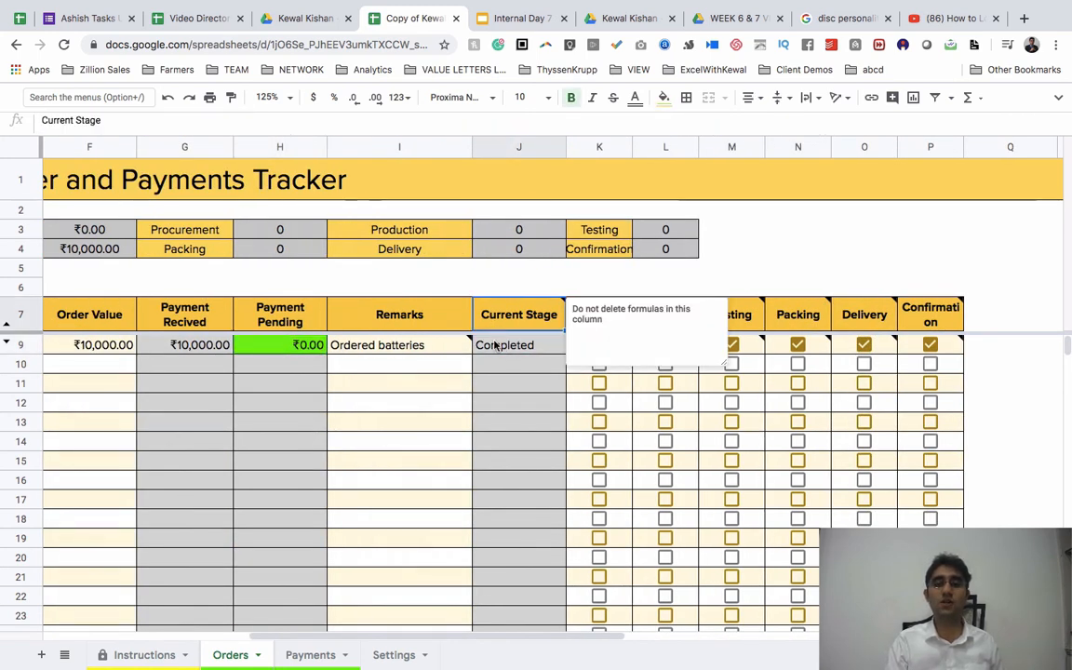
{"action": "left_click", "coordinate": [496, 346]}
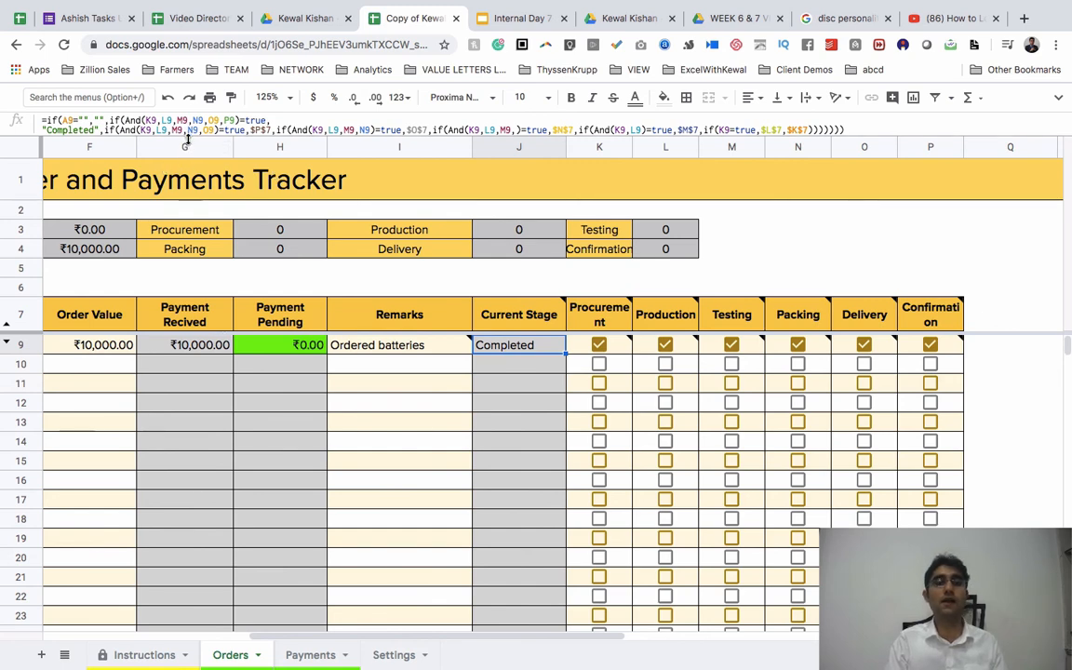
{"action": "left_click_drag", "start_coordinate": [190, 140], "coordinate": [194, 157]}
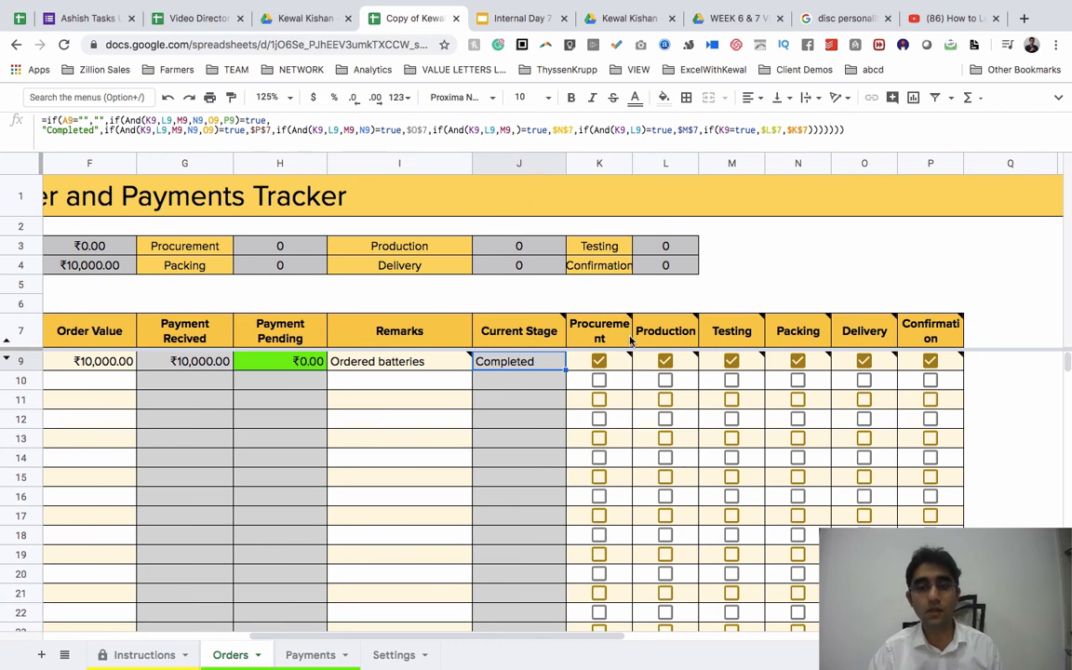
{"action": "mouse_move", "coordinate": [953, 343]}
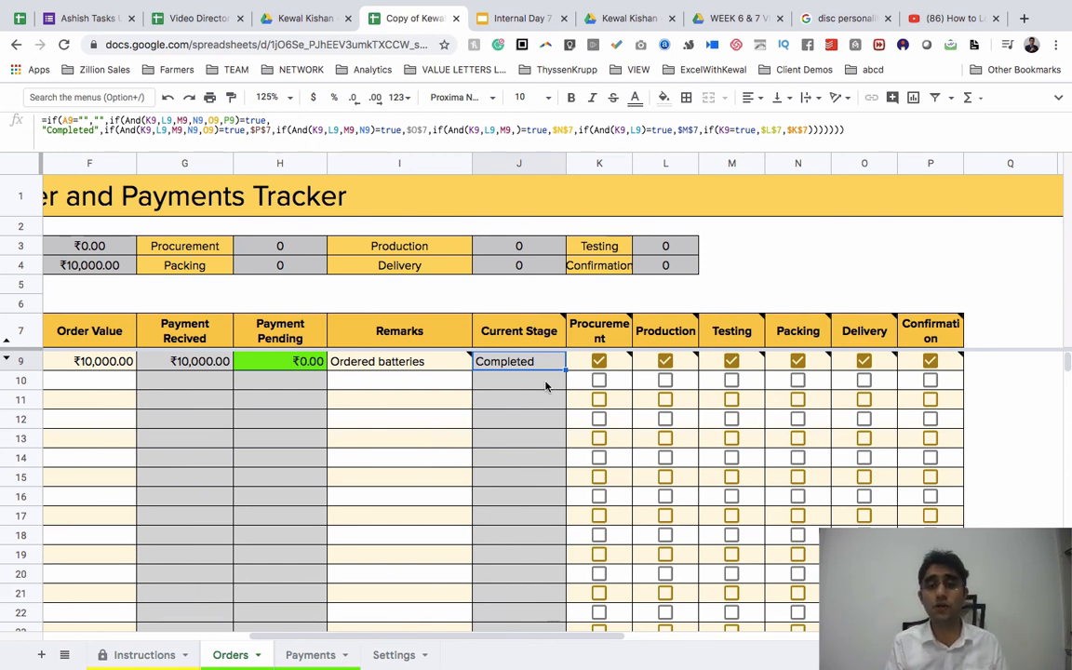
- Examine the Current Stage formulas in the rows below and the stage columns from Procurement to Confirmation
{"action": "left_click", "coordinate": [515, 528], "text": "shift"}
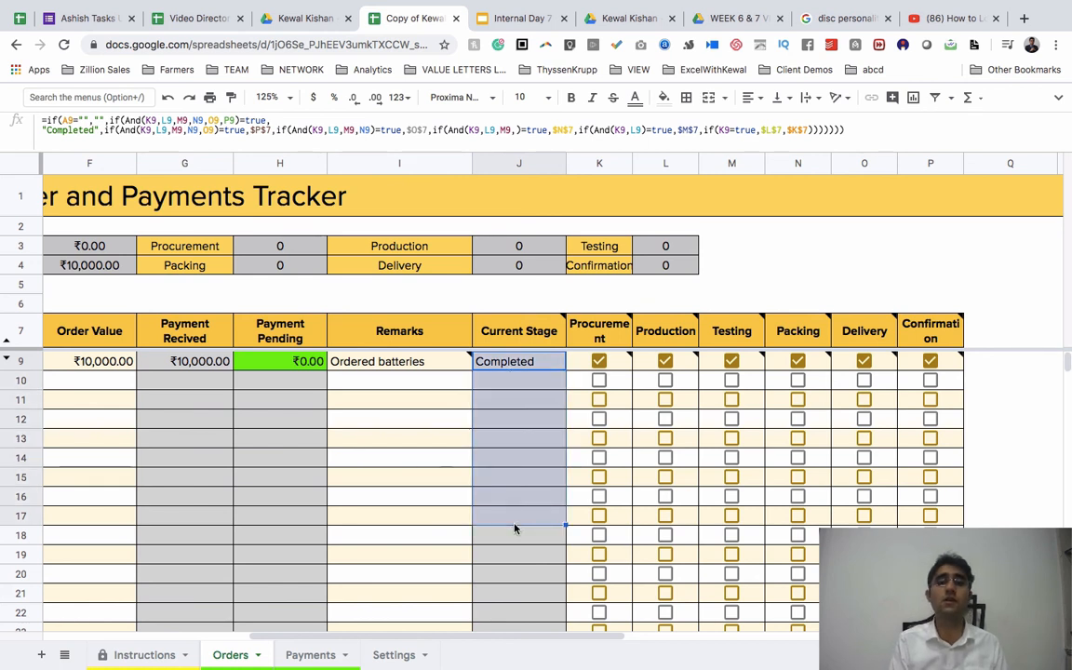
{"action": "left_click", "coordinate": [987, 367]}
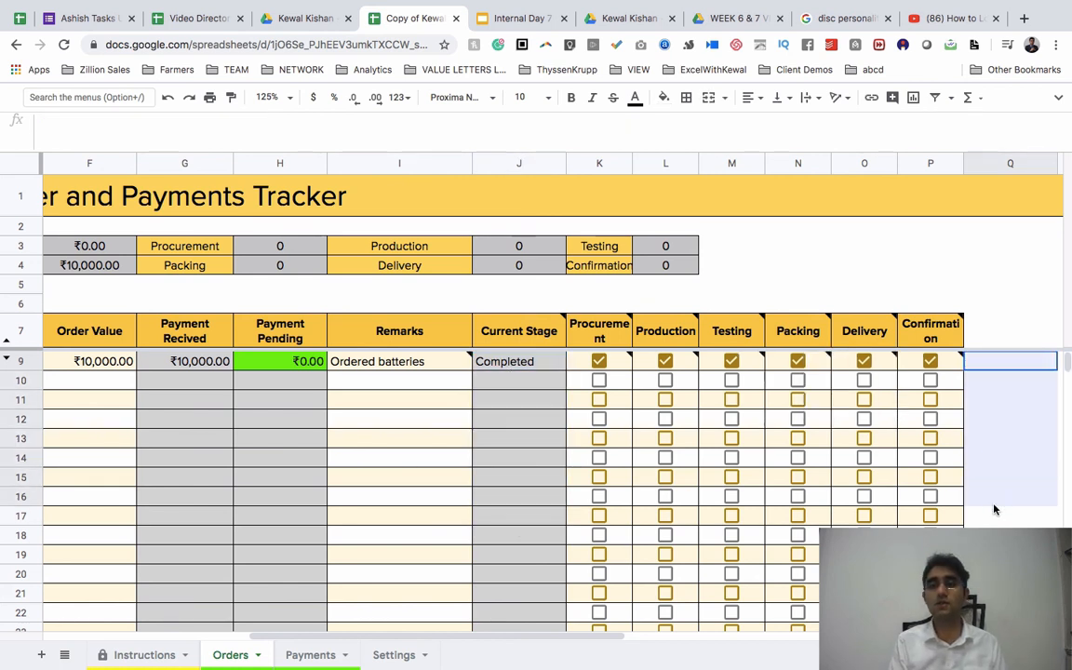
{"action": "left_click", "coordinate": [510, 382]}
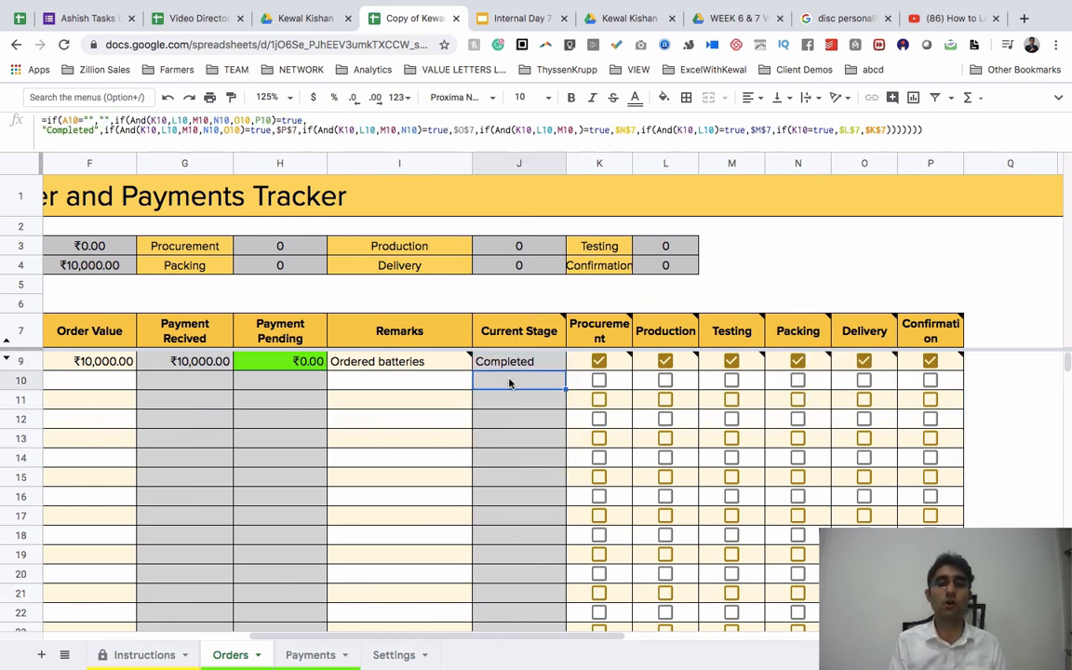
{"action": "left_click", "coordinate": [599, 331]}
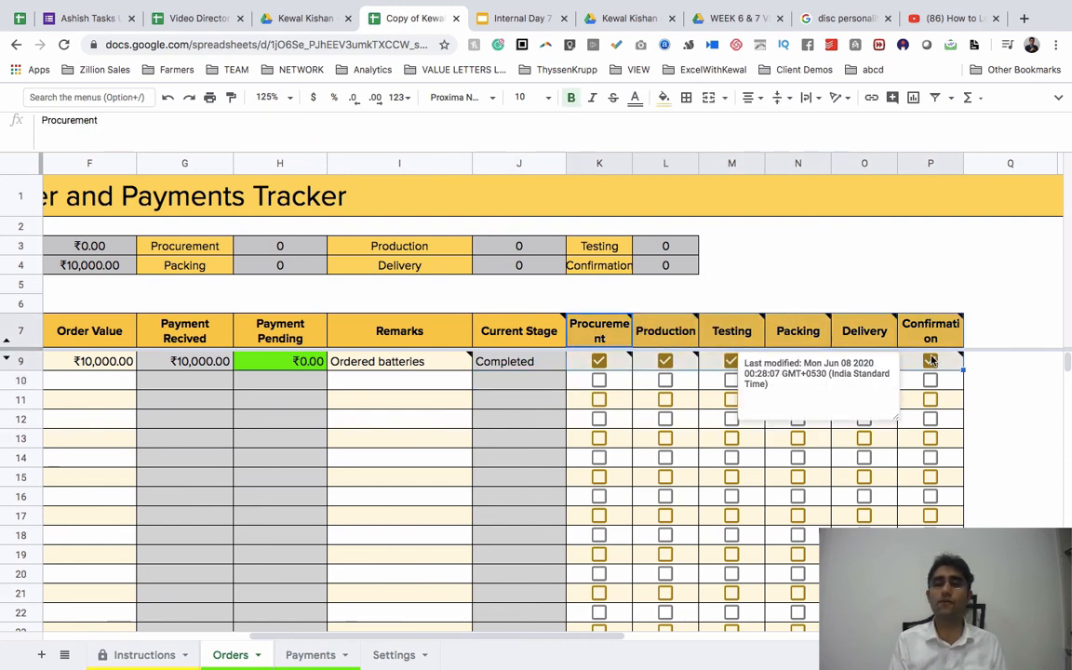
{"action": "left_click", "coordinate": [404, 384]}
- Set the Orders sheet zoom to 100% and restore the hidden spreadsheet menus
{"action": "scroll", "coordinate": [404, 383], "scroll_direction": "left", "scroll_amount": 6}
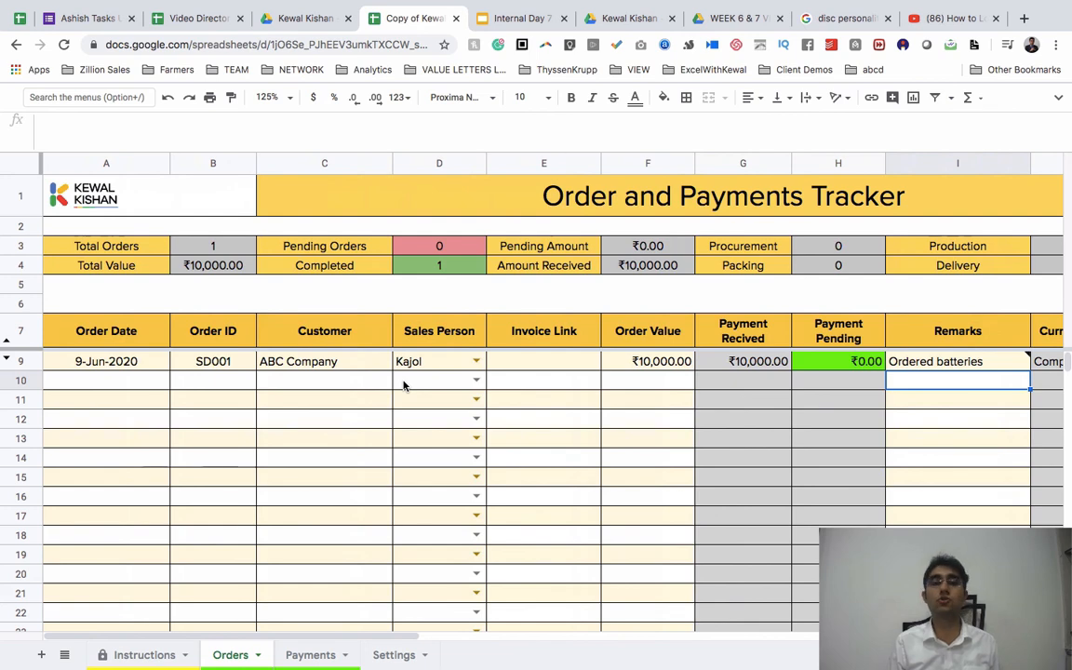
{"action": "left_click", "coordinate": [288, 98]}
{"action": "left_click", "coordinate": [270, 195]}
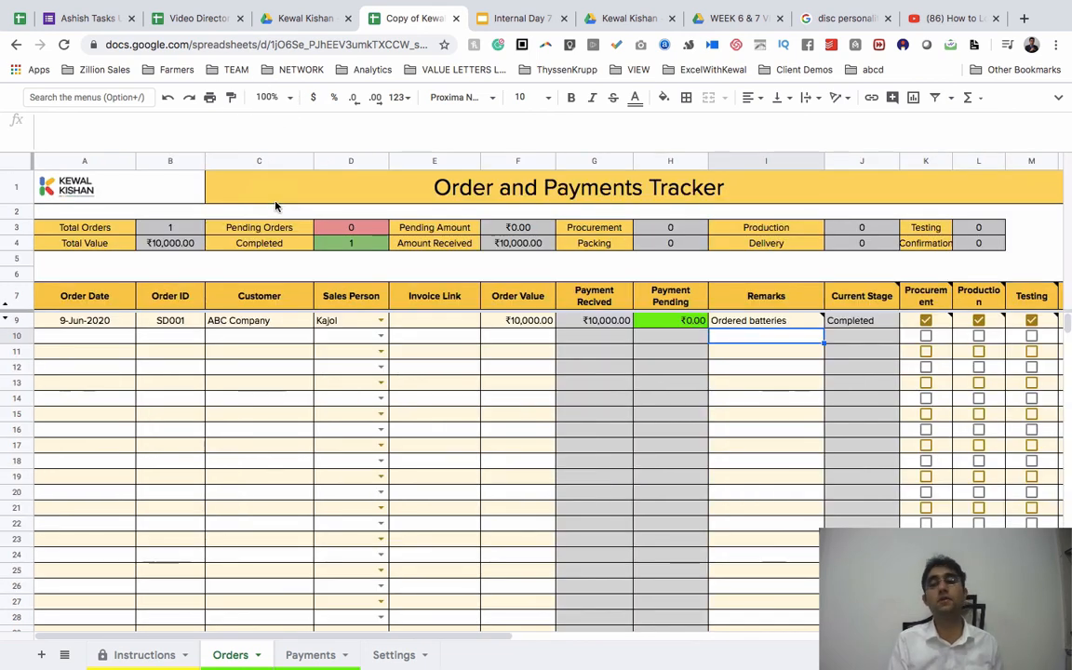
{"action": "left_click", "coordinate": [1059, 99]}
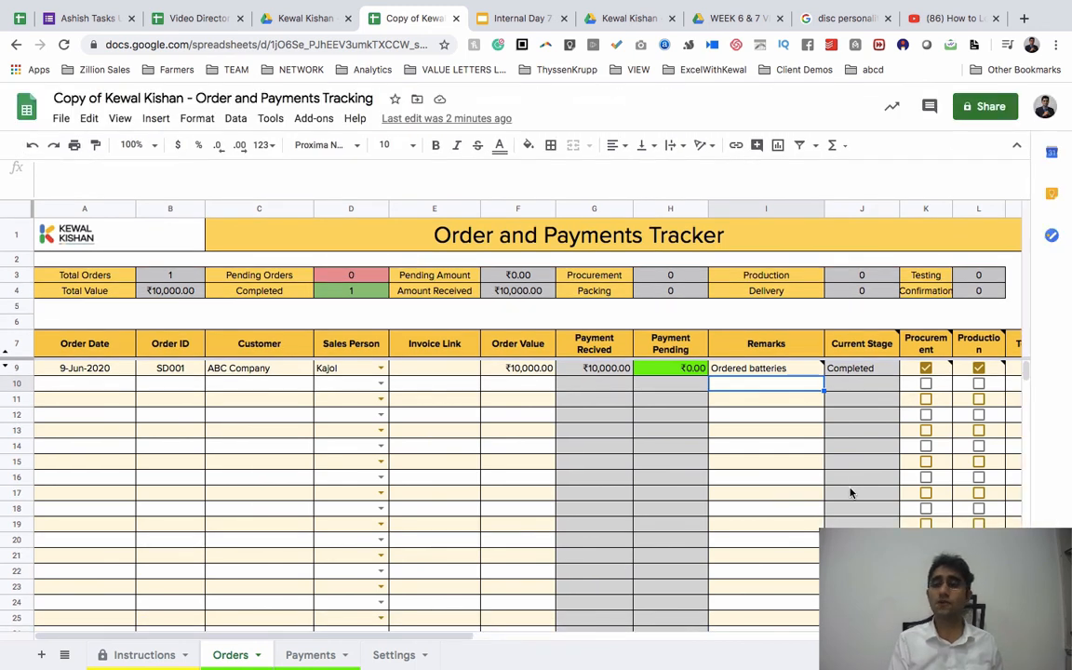
- Review the ABC Company order's current stage and order value, plus the Completed and Pending Orders counts in the summary area
{"action": "scroll", "coordinate": [850, 491], "scroll_direction": "right", "scroll_amount": 5}
{"action": "scroll", "coordinate": [849, 491], "scroll_direction": "left", "scroll_amount": 3}
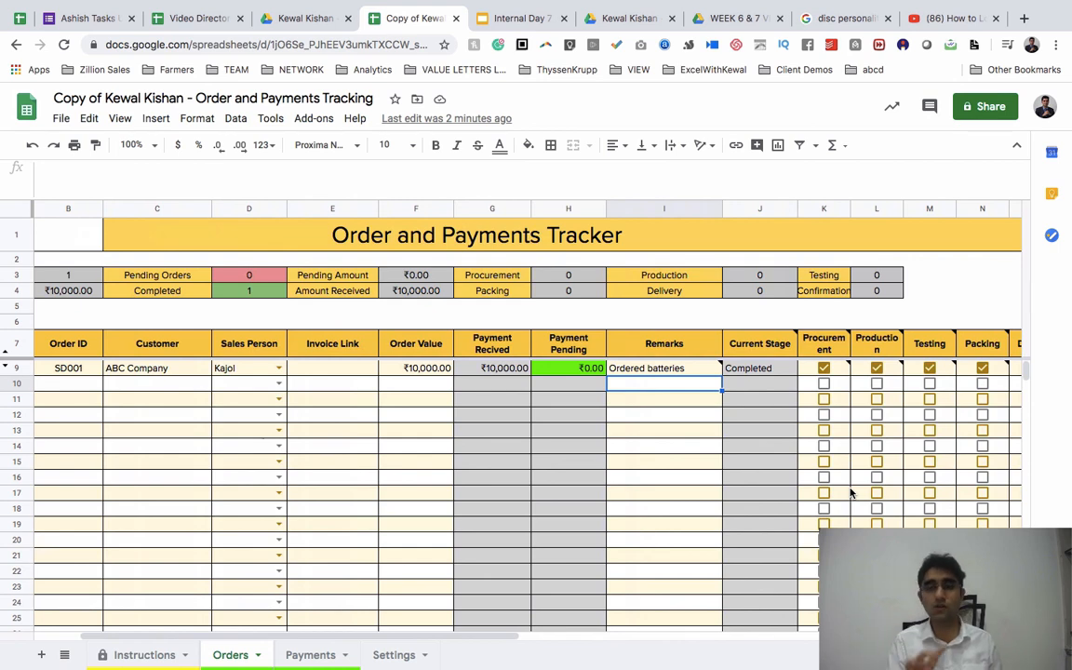
{"action": "scroll", "coordinate": [850, 493], "scroll_direction": "right", "scroll_amount": 3}
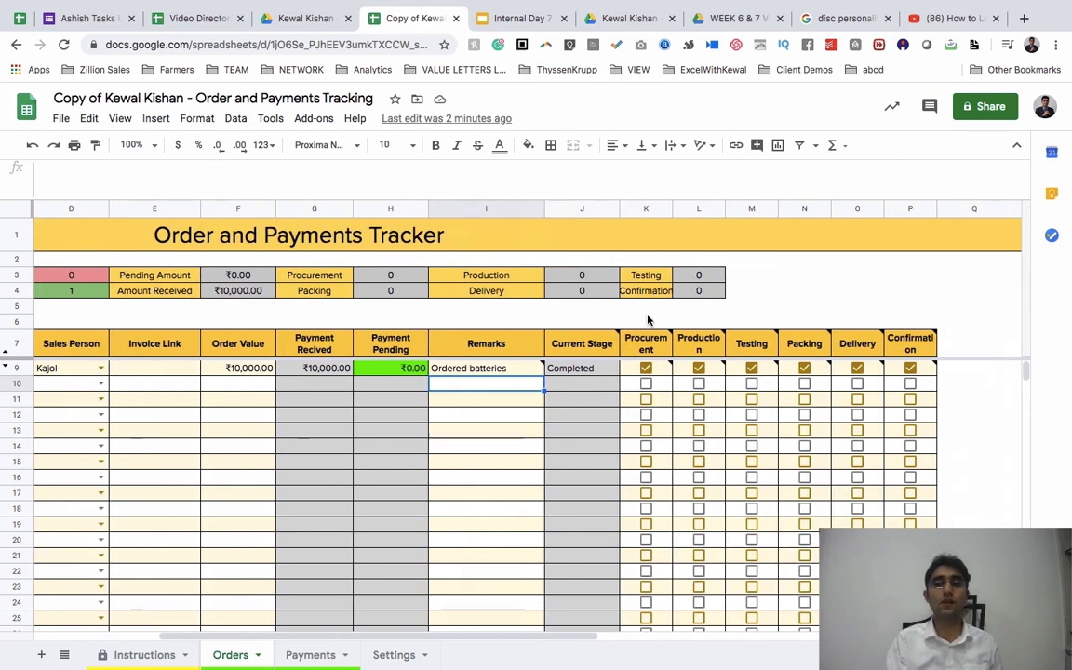
{"action": "left_click", "coordinate": [582, 369]}
{"action": "scroll", "coordinate": [584, 370], "scroll_direction": "left", "scroll_amount": 3}
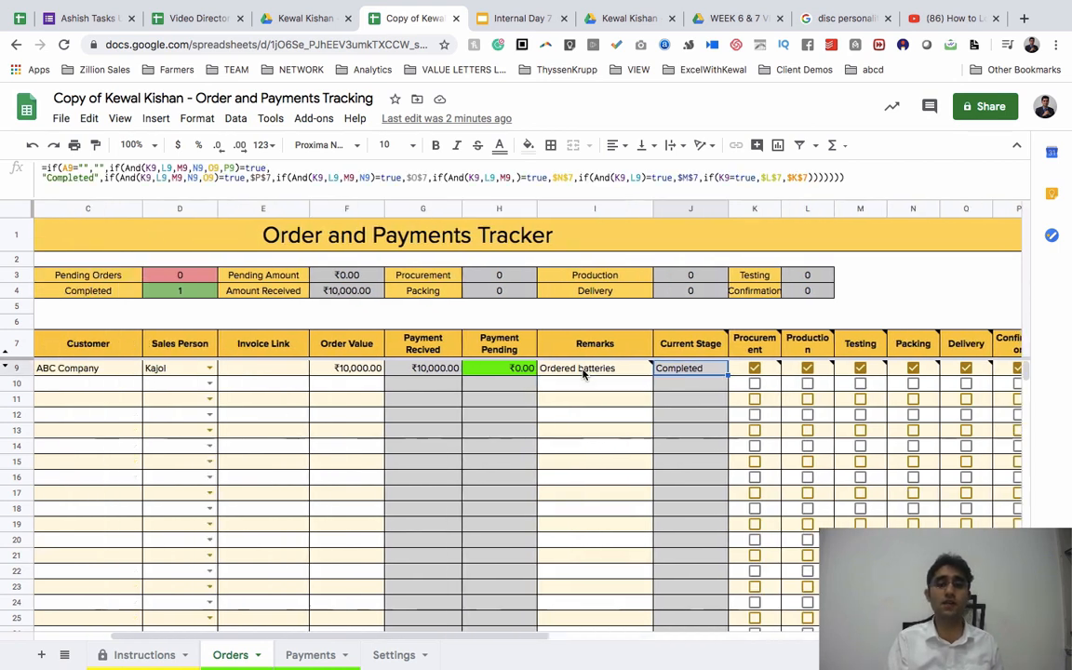
{"action": "left_click", "coordinate": [526, 368]}
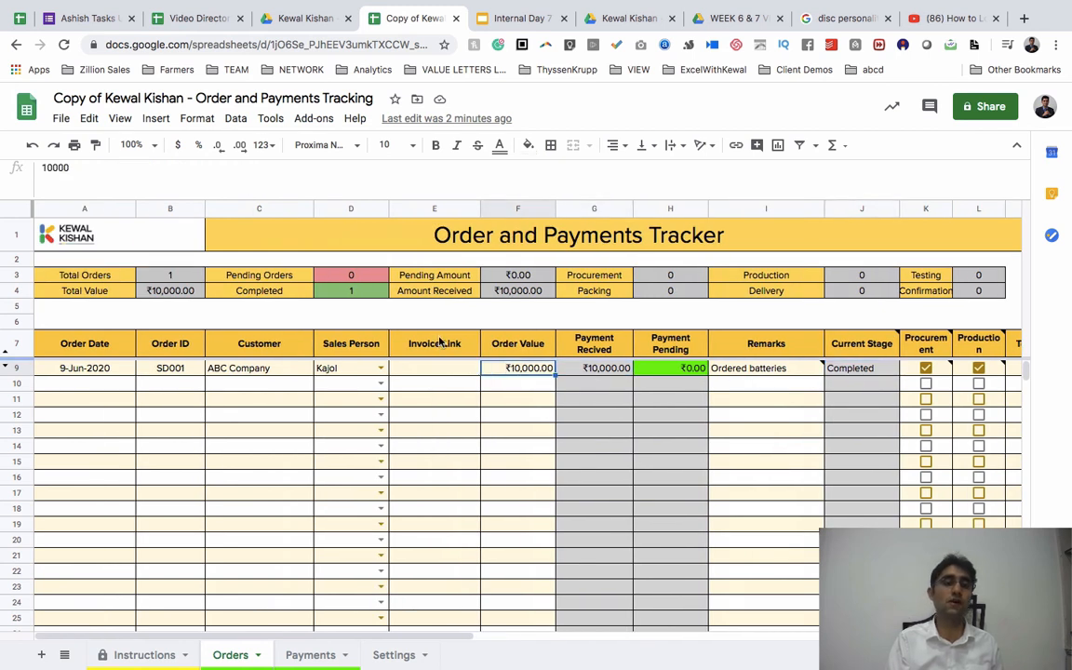
{"action": "left_click", "coordinate": [337, 290]}
{"action": "left_click", "coordinate": [327, 277]}
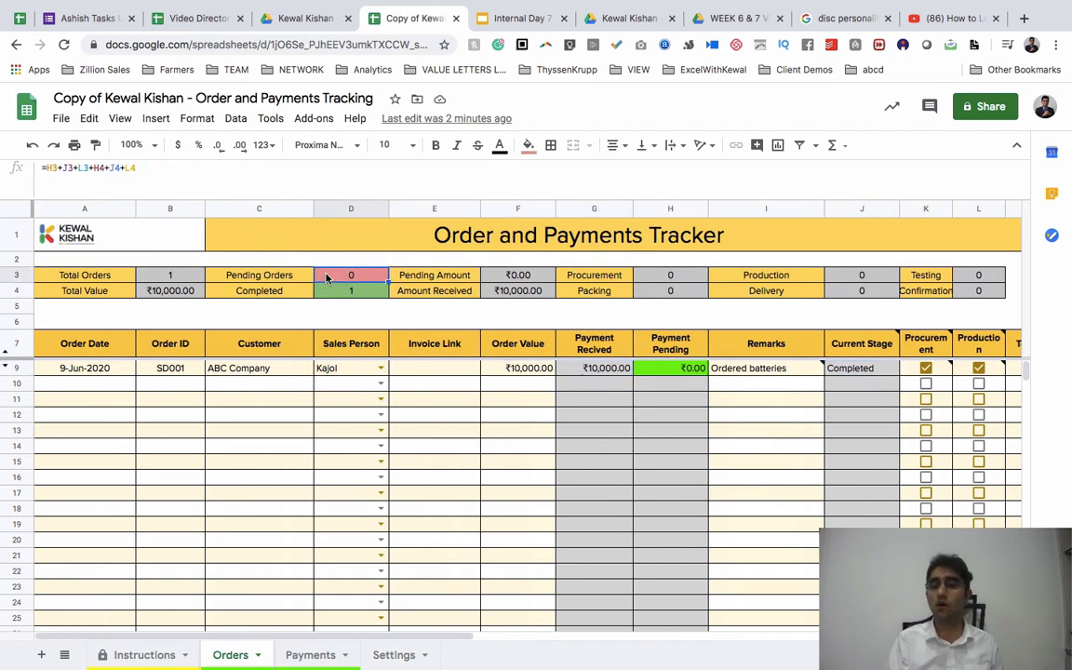